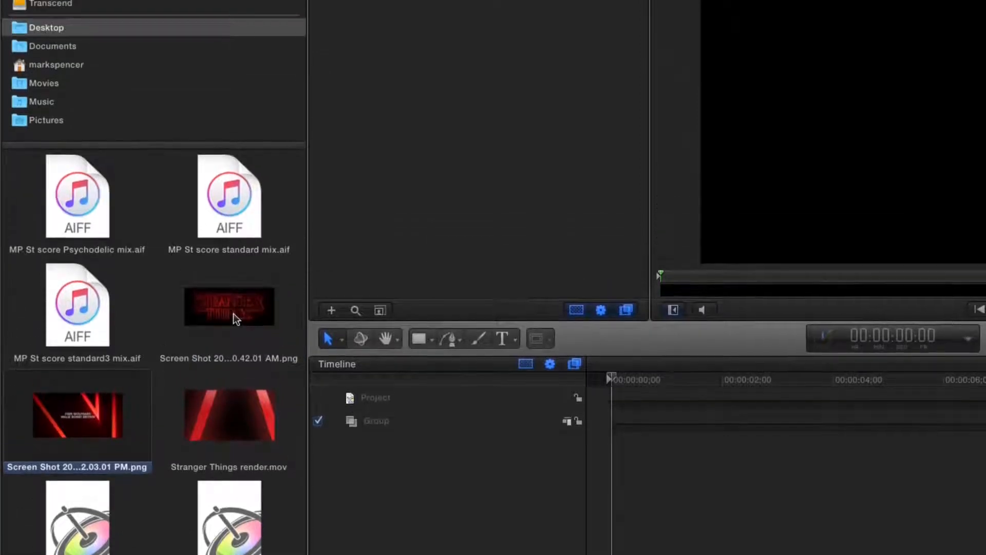
# - Import the title logo and cast-credits screenshots from the Desktop into the project
pyautogui.click(229, 237)
pyautogui.click(278, 39)
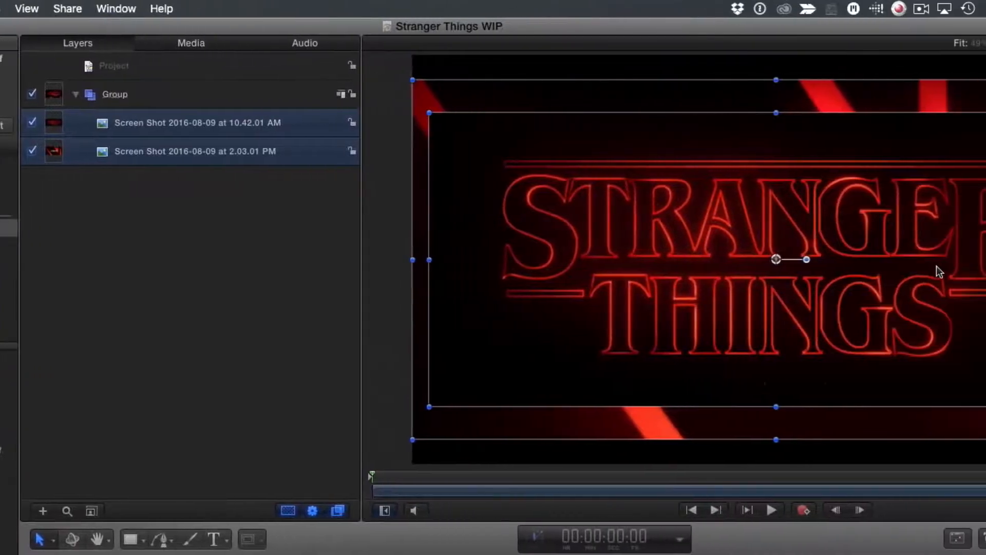
# - Move the logo screenshot outside the frame to its left and the cast-credits screenshot just above the frame
pyautogui.moveTo(950, 265); pyautogui.dragTo(828, 274)
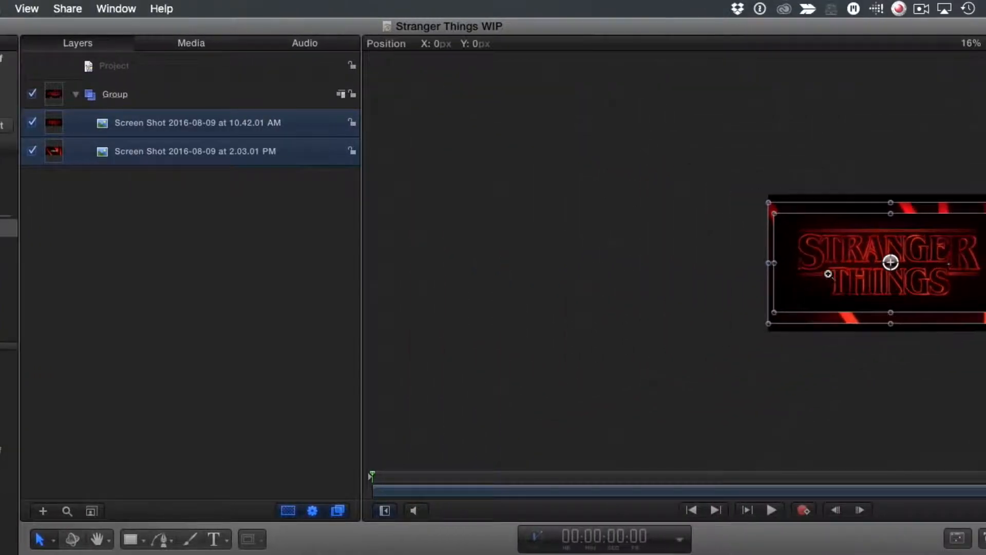
pyautogui.click(268, 196)
pyautogui.click(232, 133)
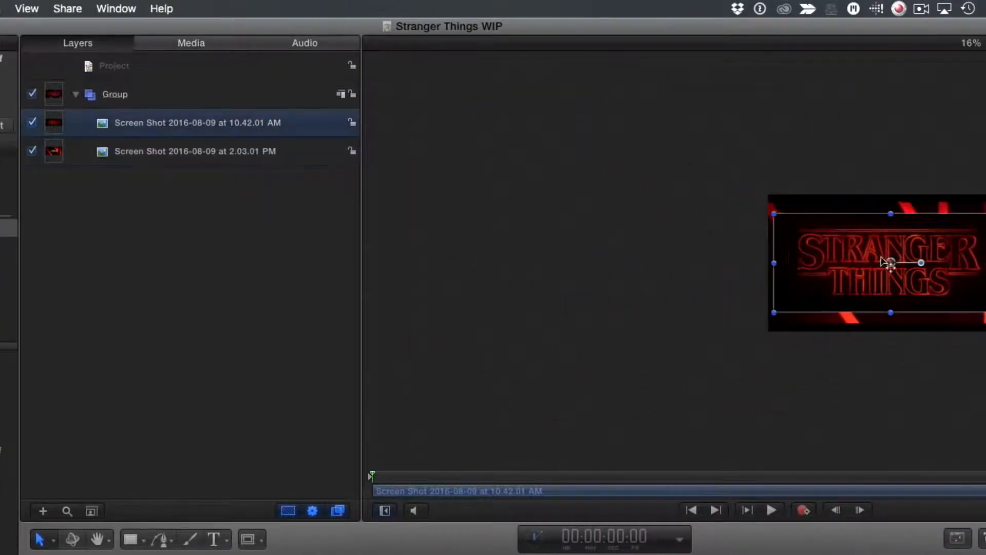
pyautogui.moveTo(836, 238); pyautogui.dragTo(586, 233)
pyautogui.click(190, 153)
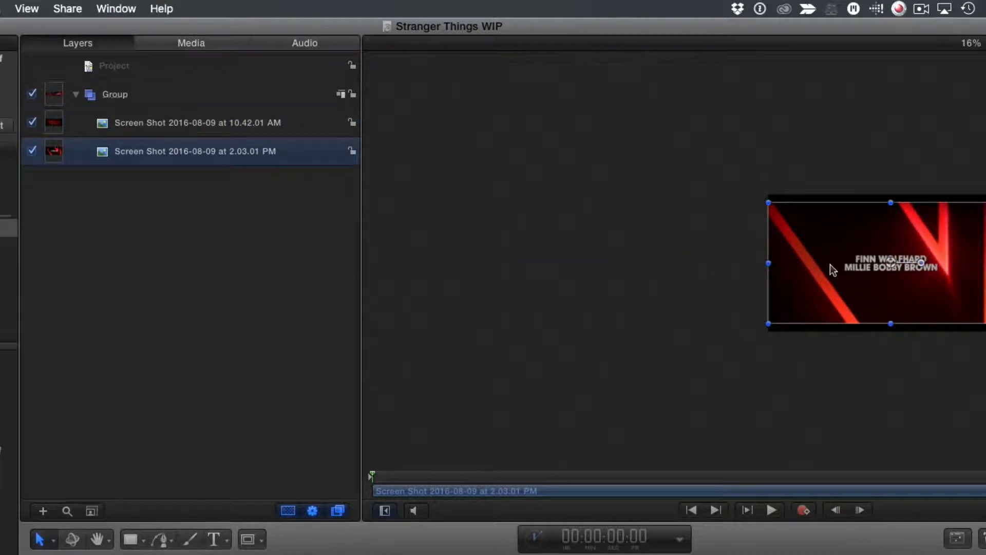
pyautogui.moveTo(834, 270); pyautogui.dragTo(828, 124)
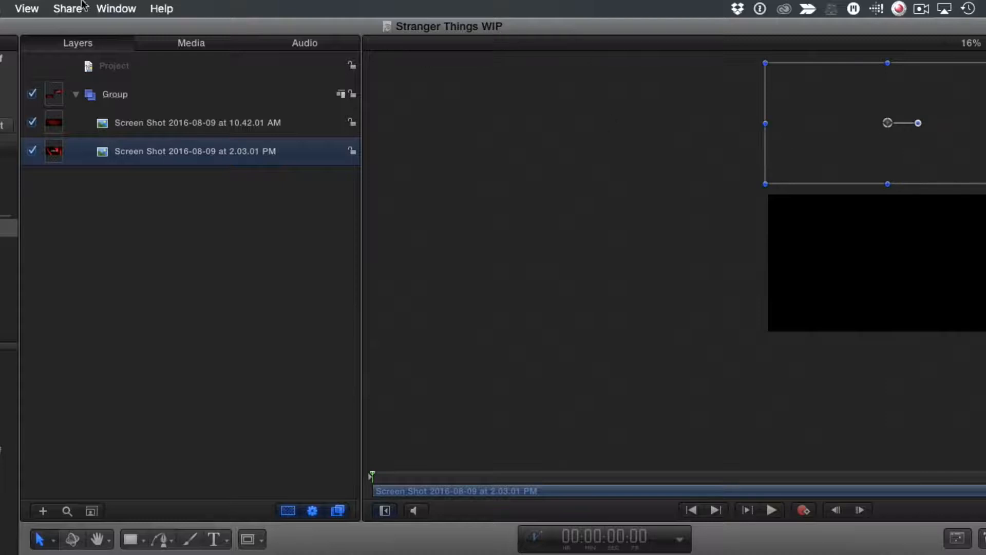
# - Show the full view area and adjust the Full View Opacity preference so images outside the frame display at full strength
pyautogui.click(28, 9)
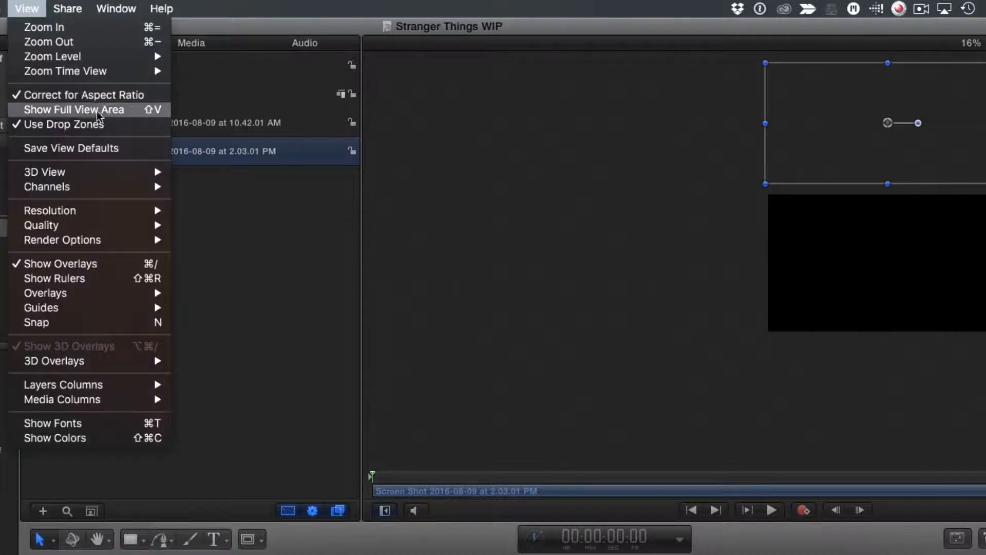
pyautogui.click(131, 110)
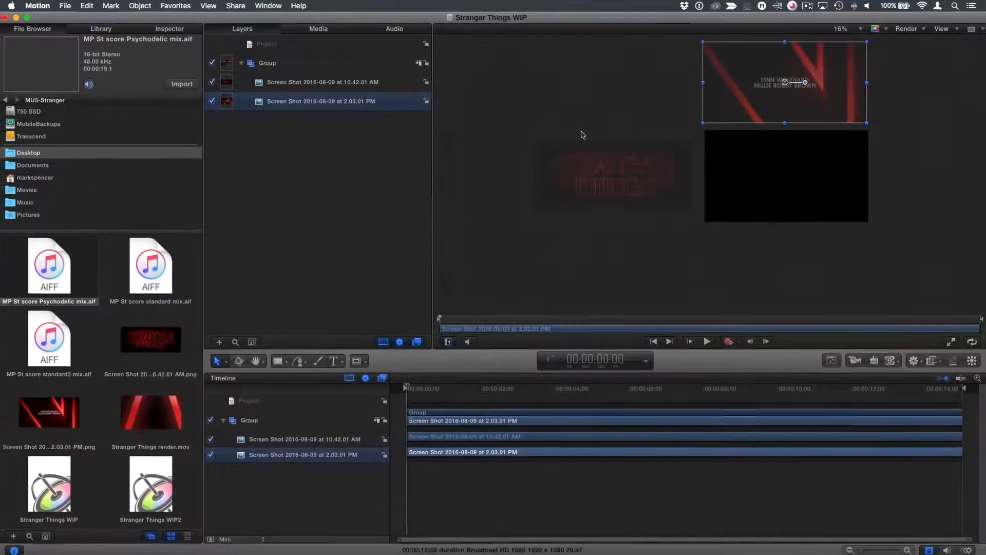
pyautogui.click(38, 6)
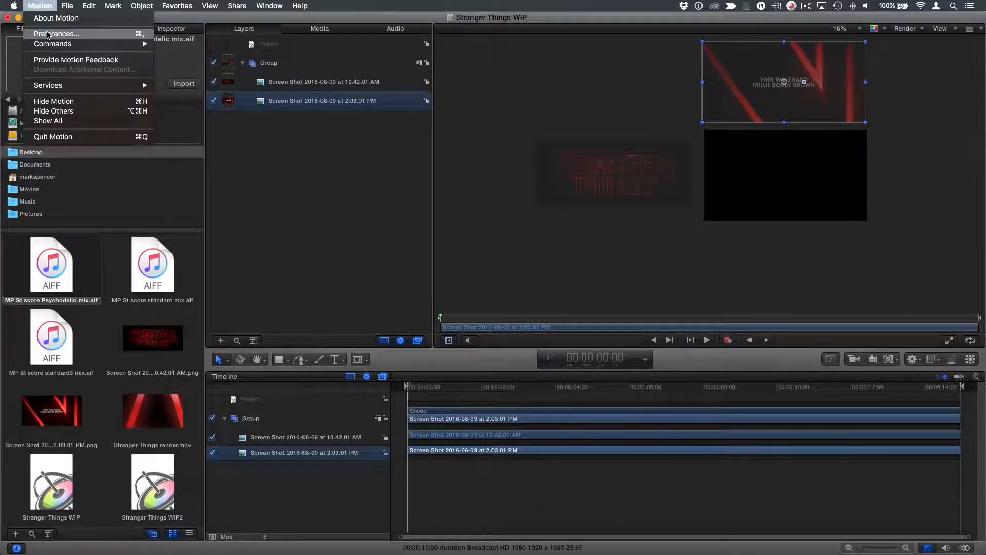
pyautogui.click(49, 32)
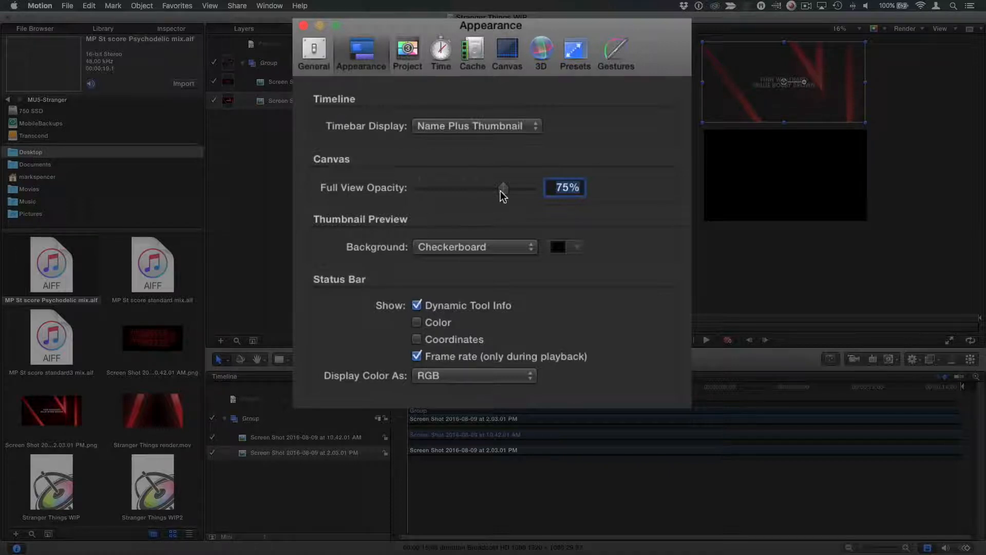
pyautogui.moveTo(503, 195); pyautogui.dragTo(392, 191)
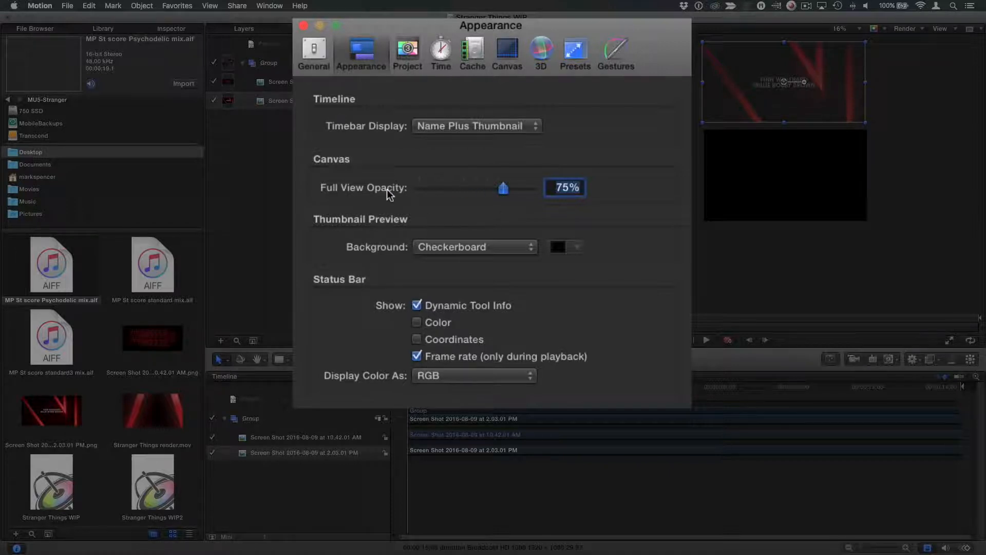
pyautogui.click(303, 26)
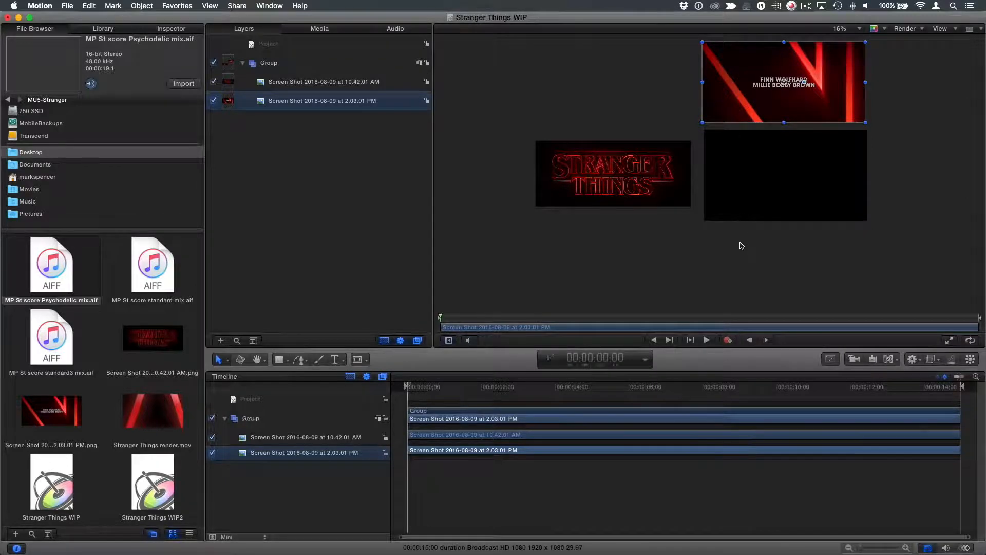
# - Hide the timeline, and shrink the cast-credits screenshot and place it above the logo screenshot at about X -1962, Y 806 px
pyautogui.press('super+7')
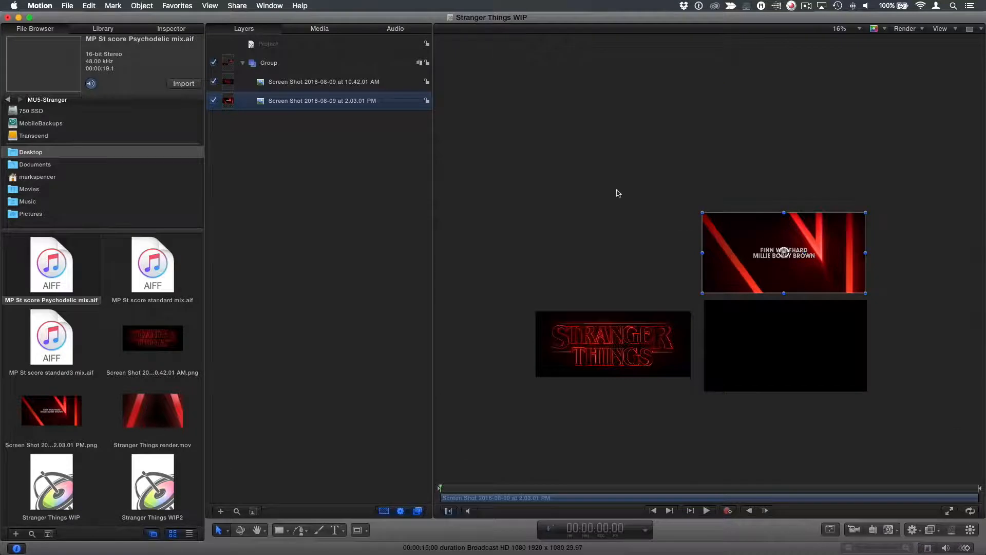
pyautogui.scroll(3, 619, 193)
pyautogui.moveTo(644, 200); pyautogui.dragTo(595, 84)
pyautogui.scroll(2, 596, 94)
pyautogui.hotkey('shift', 's')
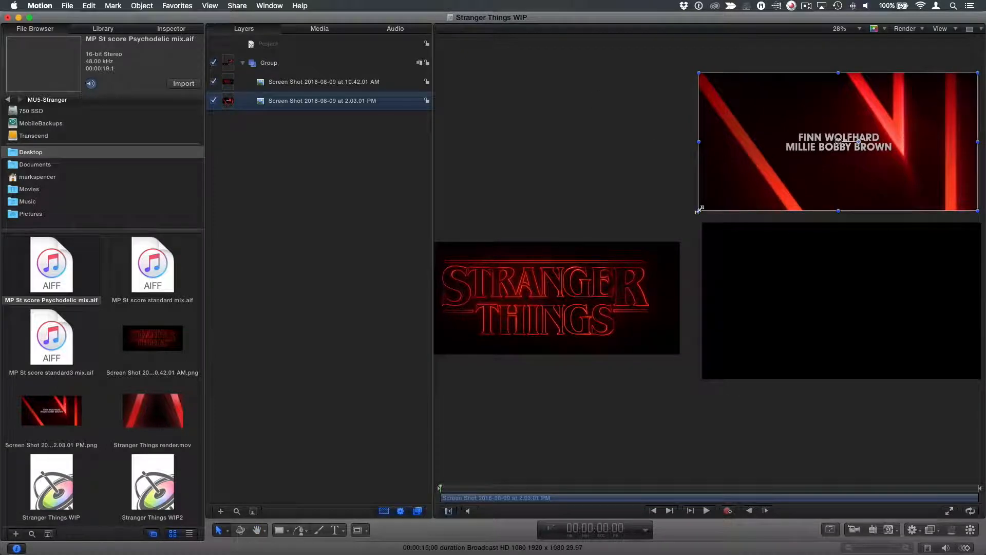
pyautogui.moveTo(700, 209); pyautogui.dragTo(790, 168)
pyautogui.moveTo(858, 142); pyautogui.dragTo(534, 208)
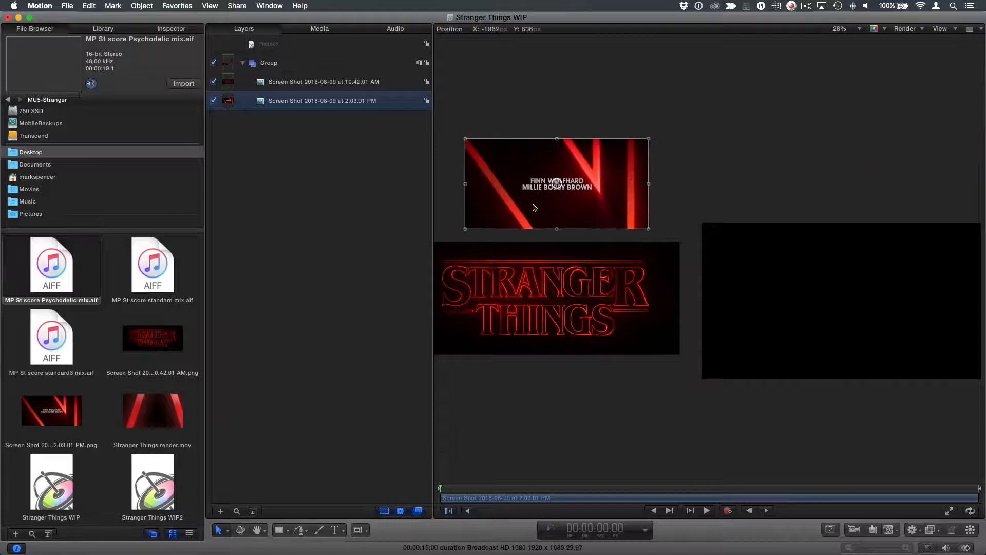
pyautogui.scroll(-3, 717, 183)
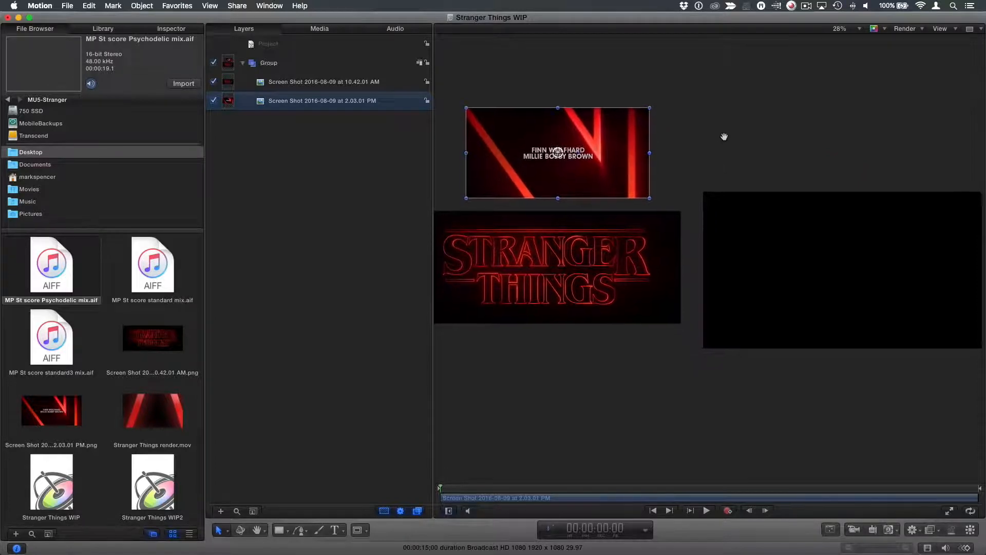
# - Add a text object in the frame reading "STRANGER" on the first line and "THINGS" on the second
pyautogui.hotkey('shift', 'h')
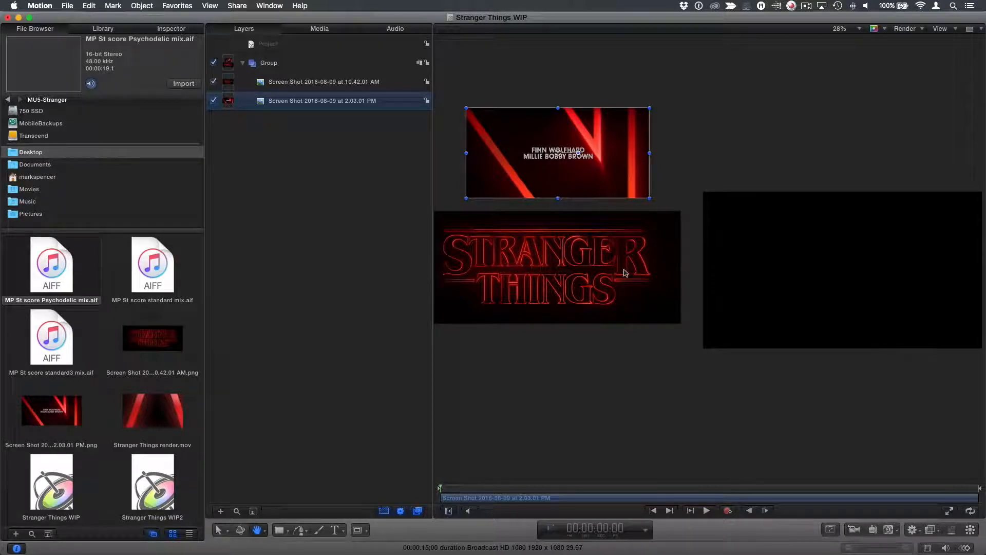
pyautogui.press('t')
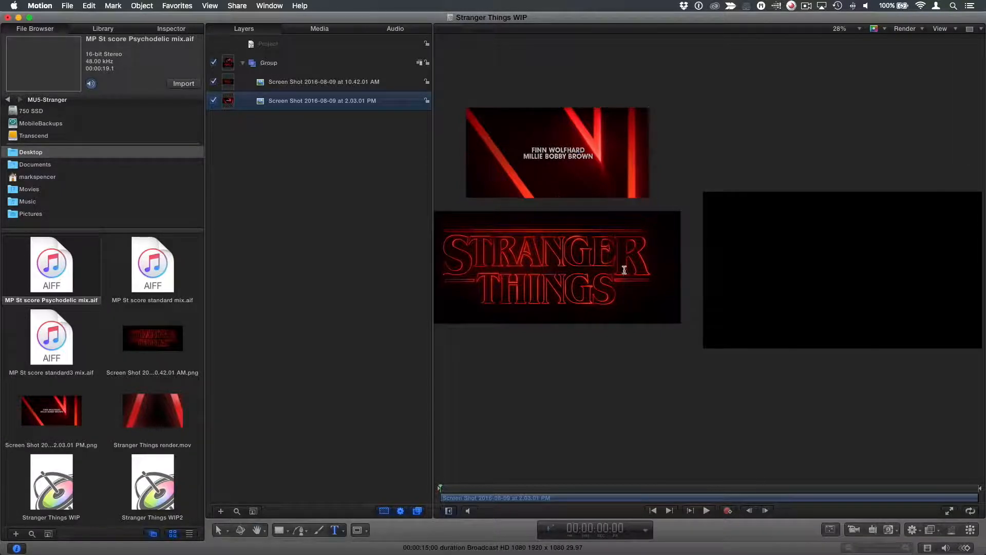
pyautogui.click(762, 229)
pyautogui.write('STRANGER')
pyautogui.press('Return')
pyautogui.write('THINGS')
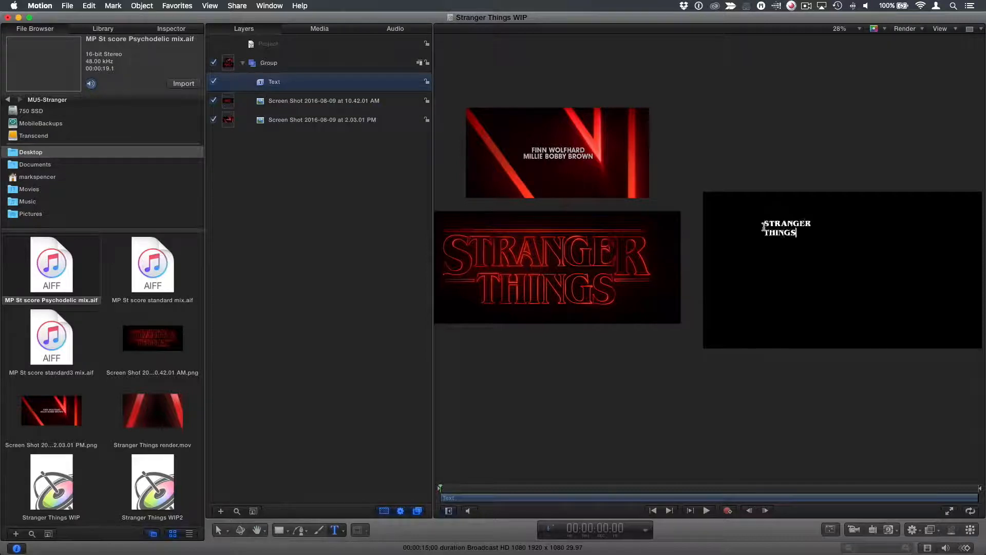
pyautogui.press('Escape')
# - Center-align the title text, enlarge it to size 288 and move it to the middle of the frame
pyautogui.press('F7')
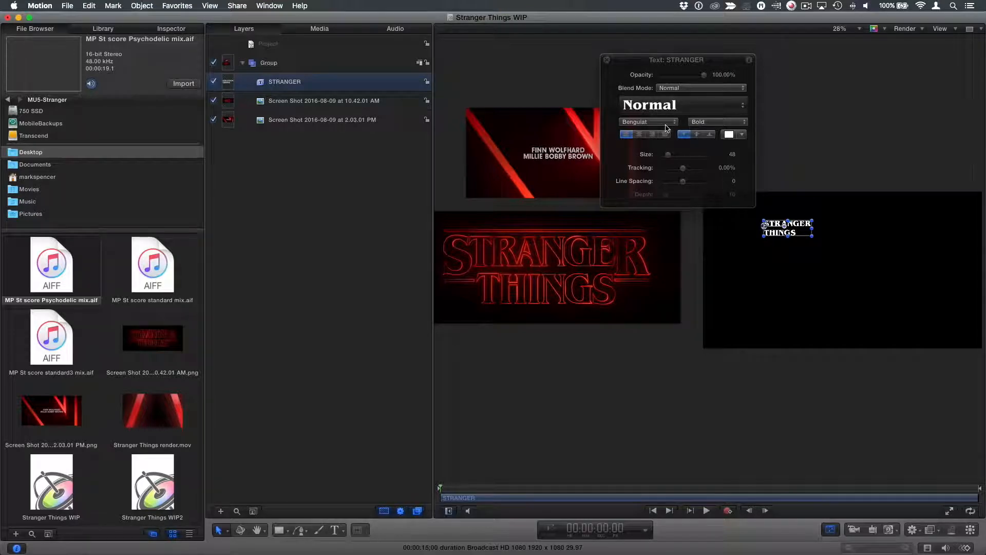
pyautogui.moveTo(730, 59); pyautogui.dragTo(389, 164)
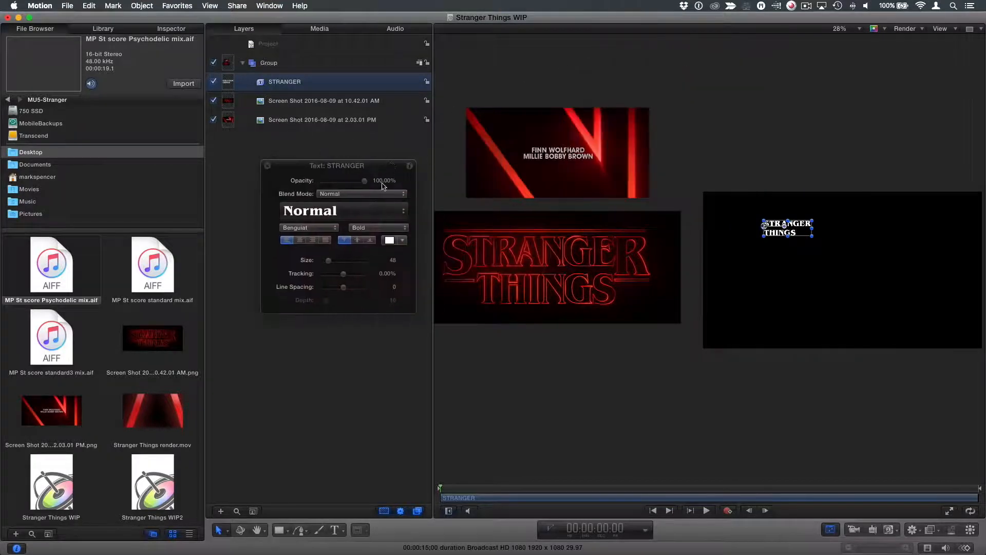
pyautogui.click(284, 240)
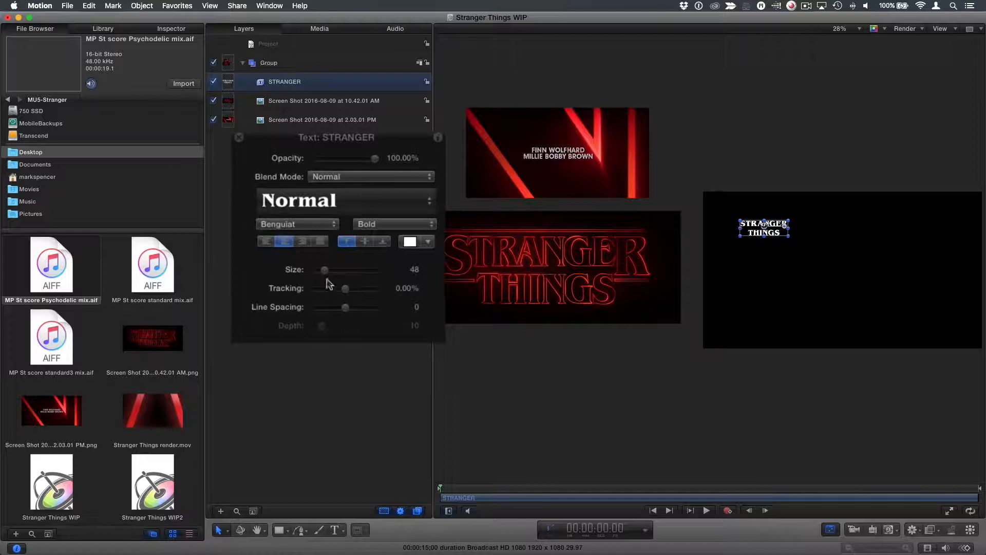
pyautogui.moveTo(325, 271); pyautogui.dragTo(379, 270)
pyautogui.moveTo(781, 228); pyautogui.dragTo(860, 253)
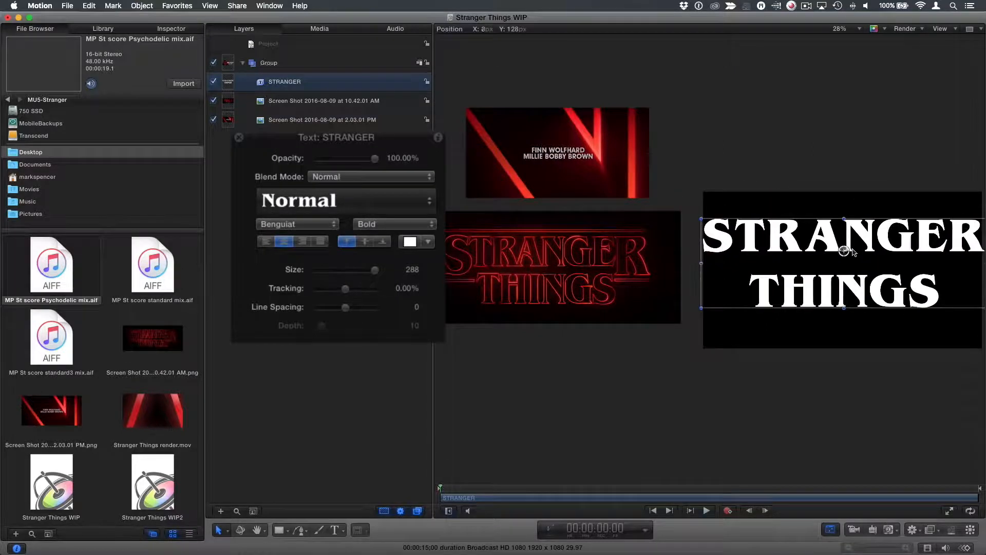
# - Set the title text to size 242, line spacing -100 and tracking -7.14%, keeping it centered in the frame
pyautogui.moveTo(374, 270); pyautogui.dragTo(365, 270)
pyautogui.moveTo(876, 246); pyautogui.dragTo(875, 251)
pyautogui.moveTo(345, 307)
pyautogui.mouseDown()
pyautogui.moveTo(313, 310)
pyautogui.moveTo(342, 296)
pyautogui.mouseUp()
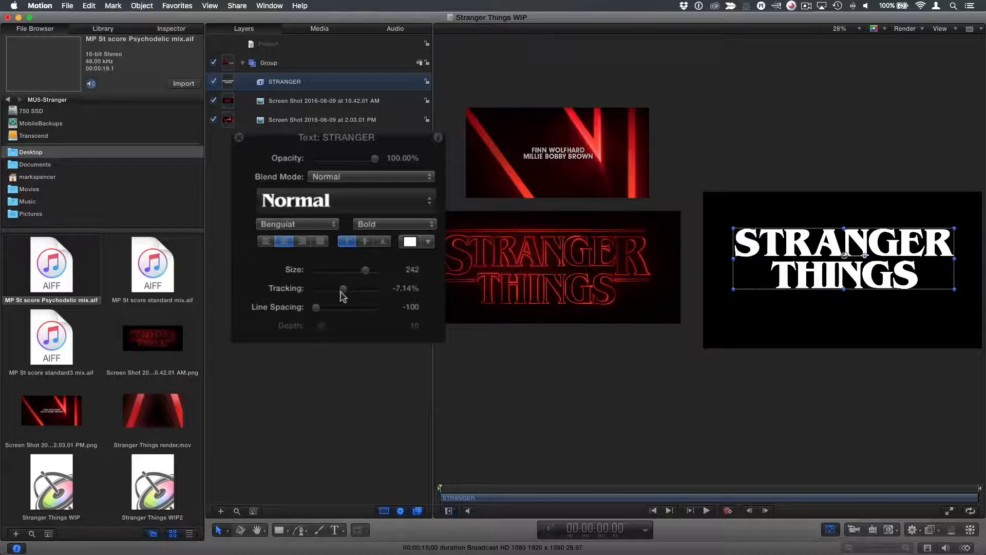
# - Kern individual letter pairs in the title text by hand to tighten the spacing
pyautogui.doubleClick(768, 245)
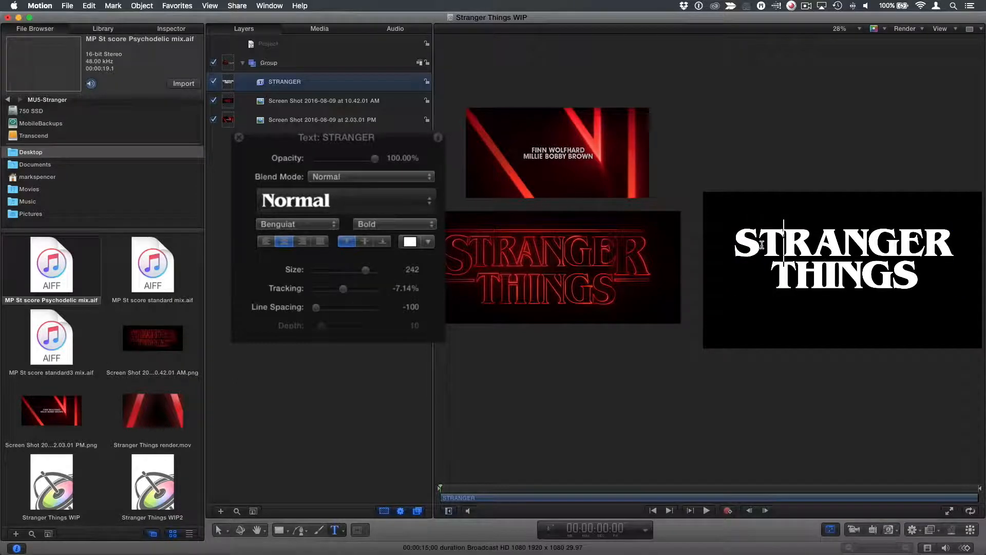
pyautogui.click(762, 246)
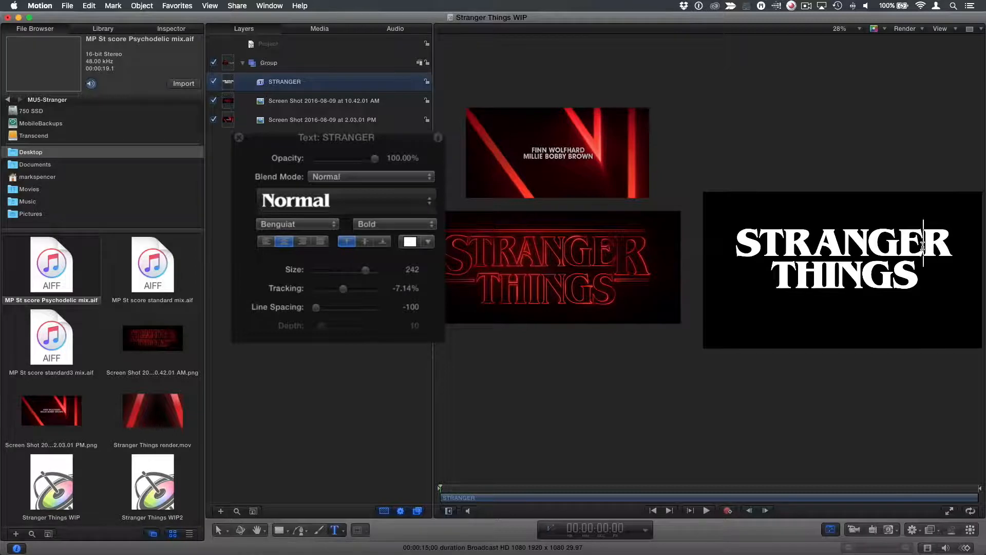
pyautogui.press('Down')
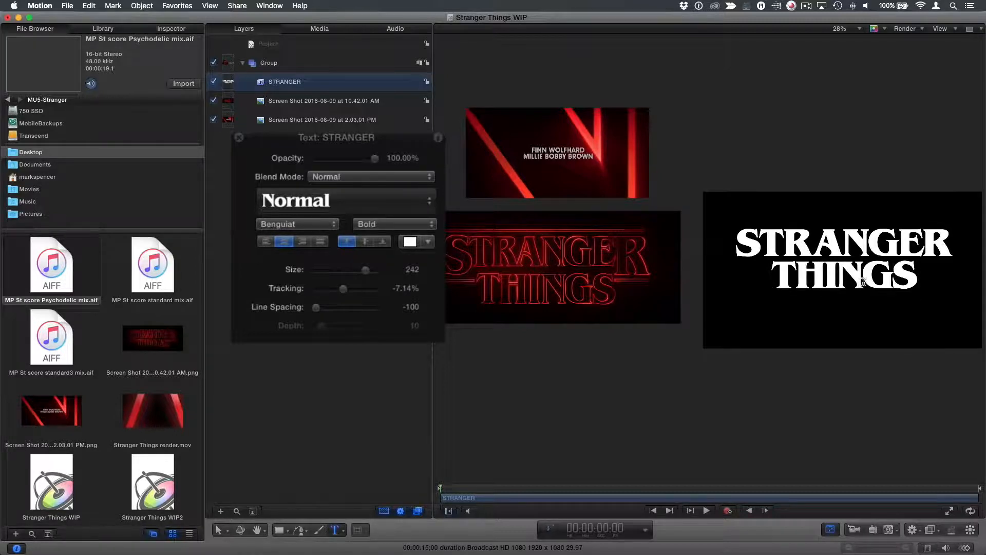
pyautogui.press('Escape')
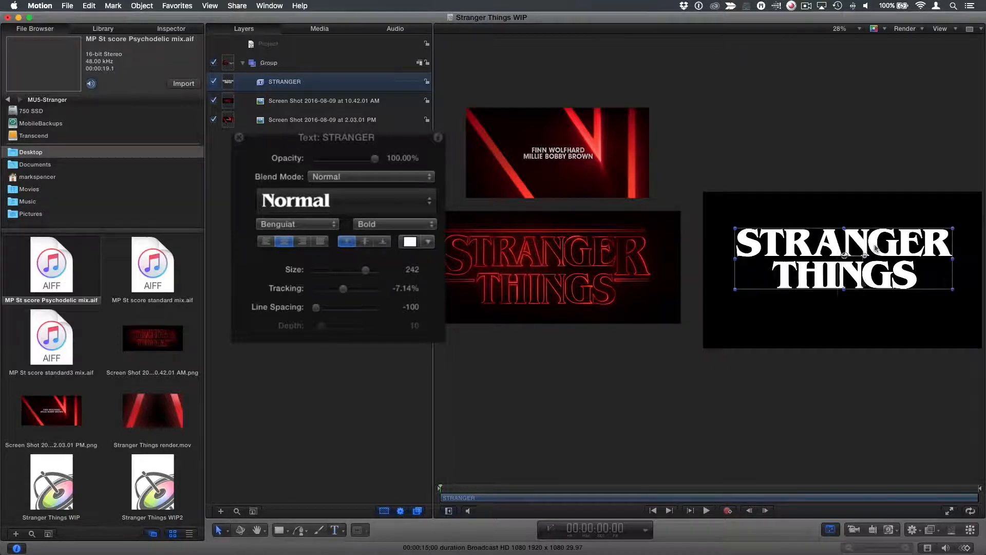
# - Using Transform Glyph, enlarge the S and final R of STRANGER together and lower them to line up with the other letters' tops
pyautogui.click(221, 531)
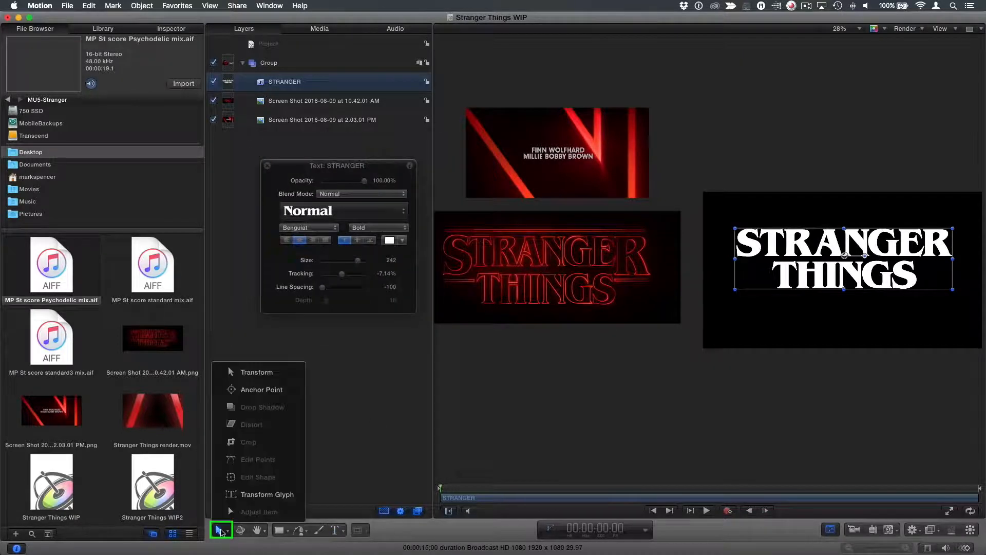
pyautogui.click(262, 495)
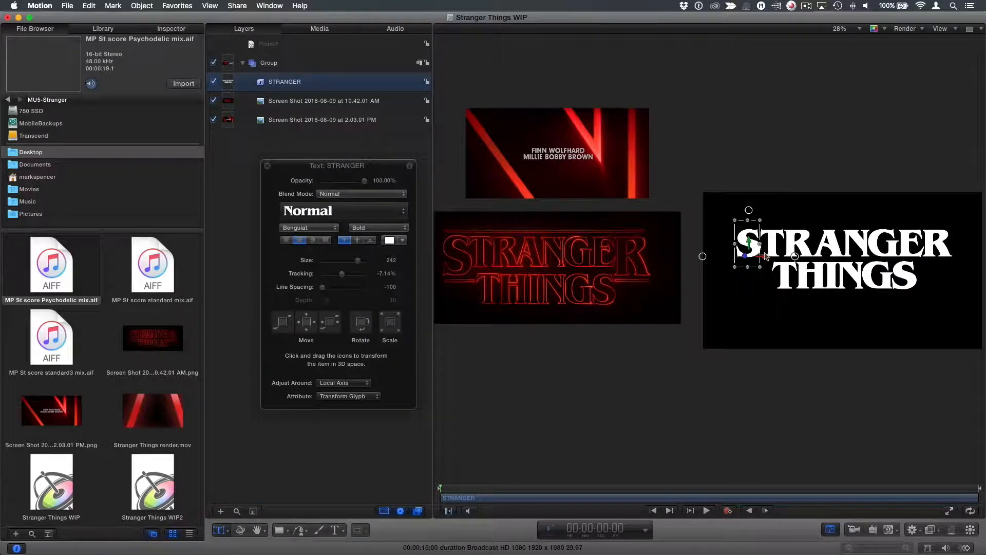
pyautogui.click(947, 254)
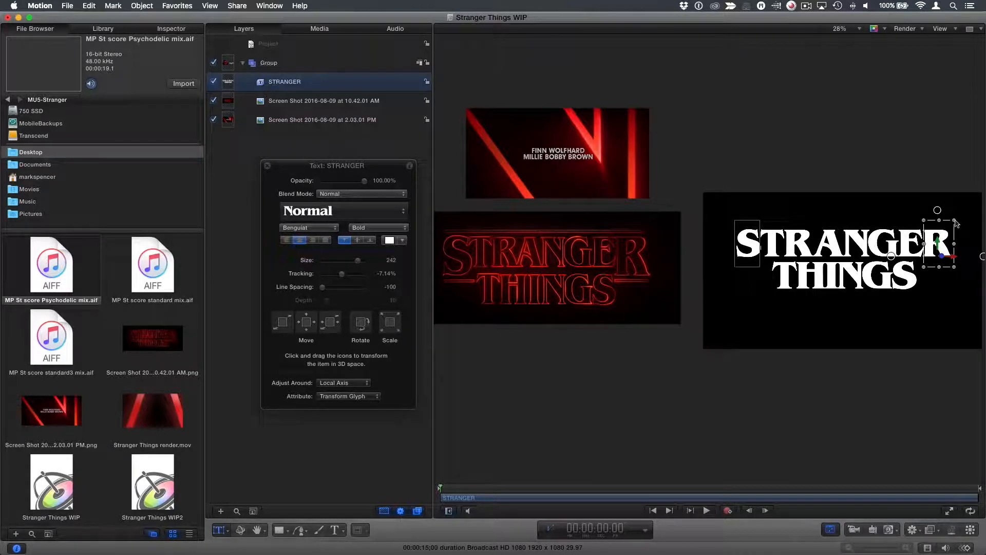
pyautogui.moveTo(957, 222); pyautogui.dragTo(967, 208)
pyautogui.moveTo(944, 240); pyautogui.dragTo(944, 255)
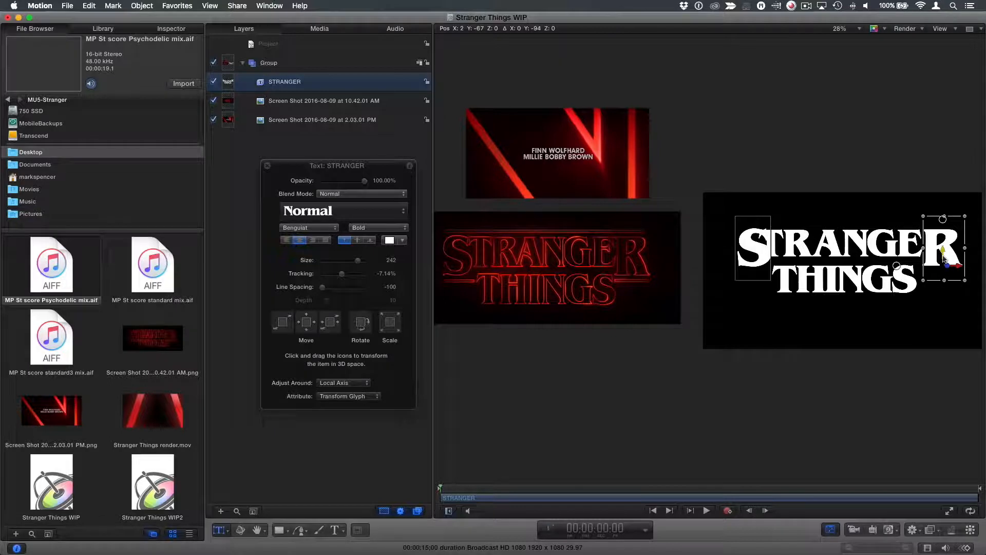
# - Shift only the enlarged S to the left, away from the T in STRANGER
pyautogui.click(753, 246)
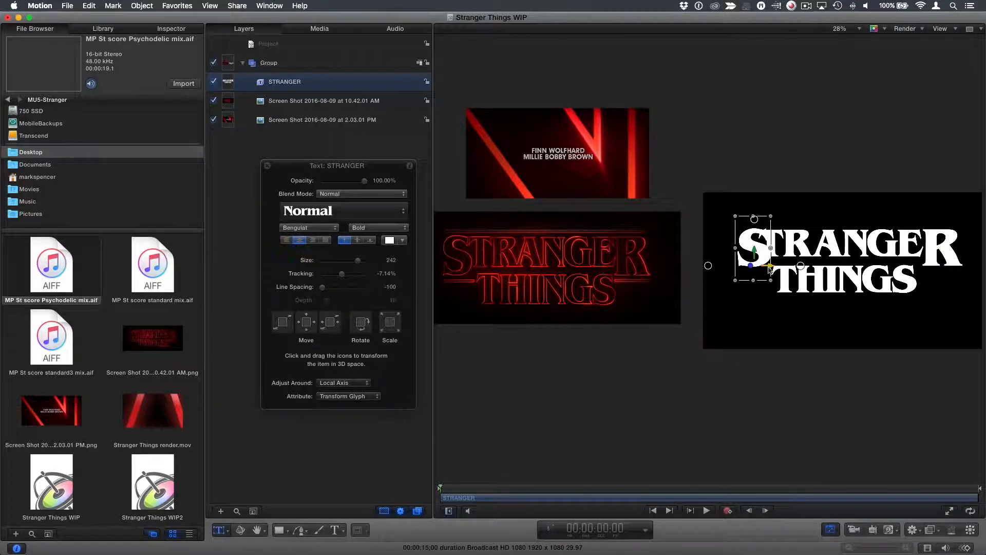
pyautogui.moveTo(769, 268); pyautogui.dragTo(759, 268)
pyautogui.press('Escape')
# - Enlarge the cast-credits reference screenshot above the frame
pyautogui.moveTo(617, 164); pyautogui.dragTo(675, 120)
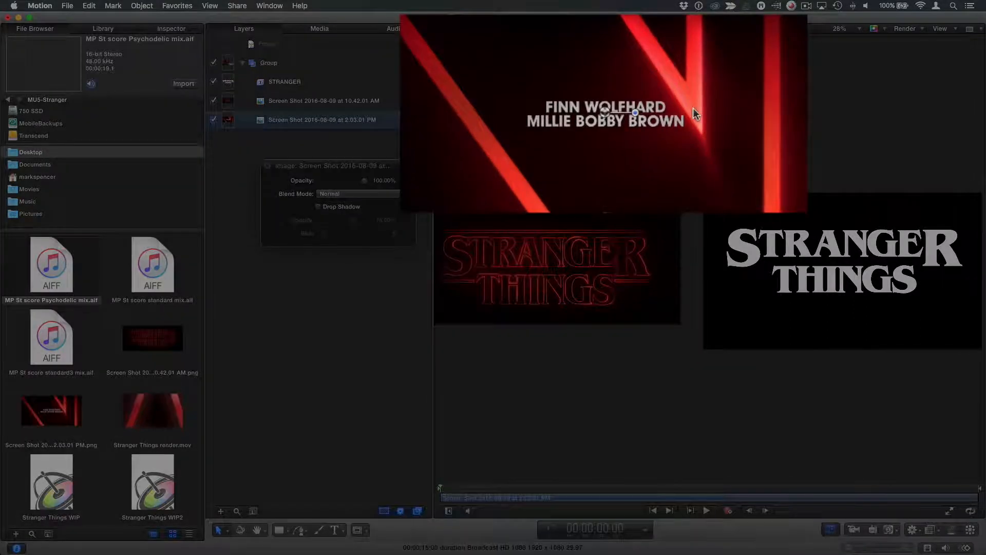
# - Open the appearance settings of the STRANGER THINGS title text
pyautogui.click(318, 83)
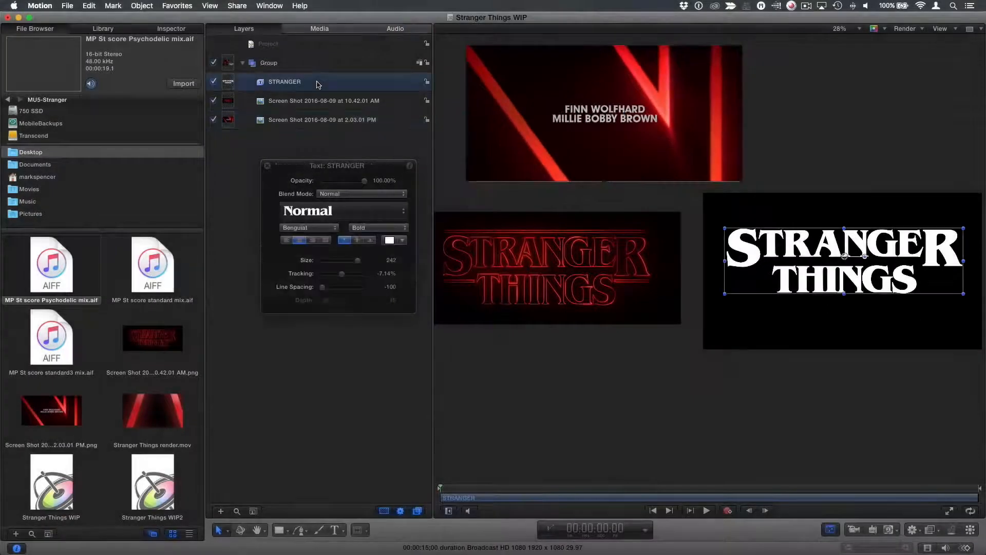
pyautogui.click(172, 29)
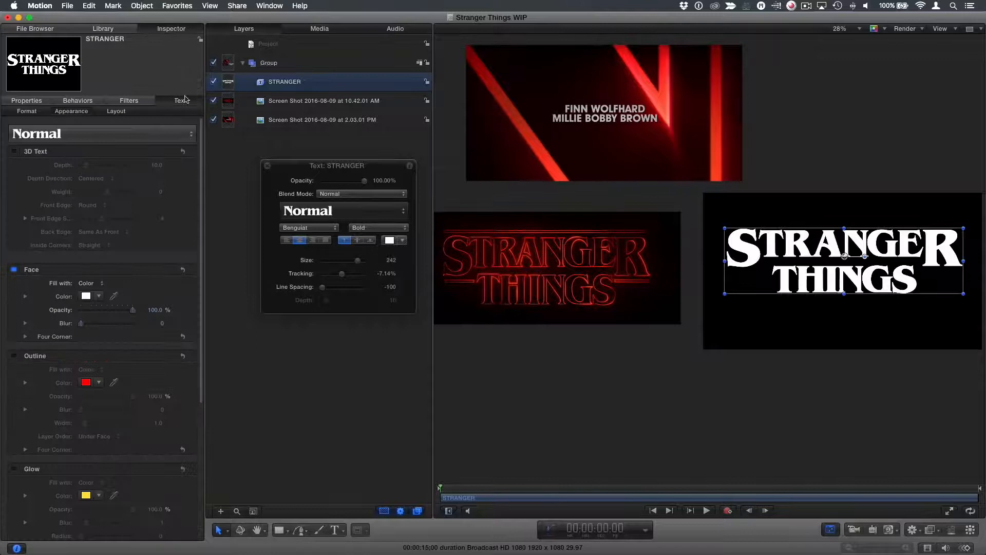
# - Try showing the title as an outline without its face, and revert both settings
pyautogui.click(14, 356)
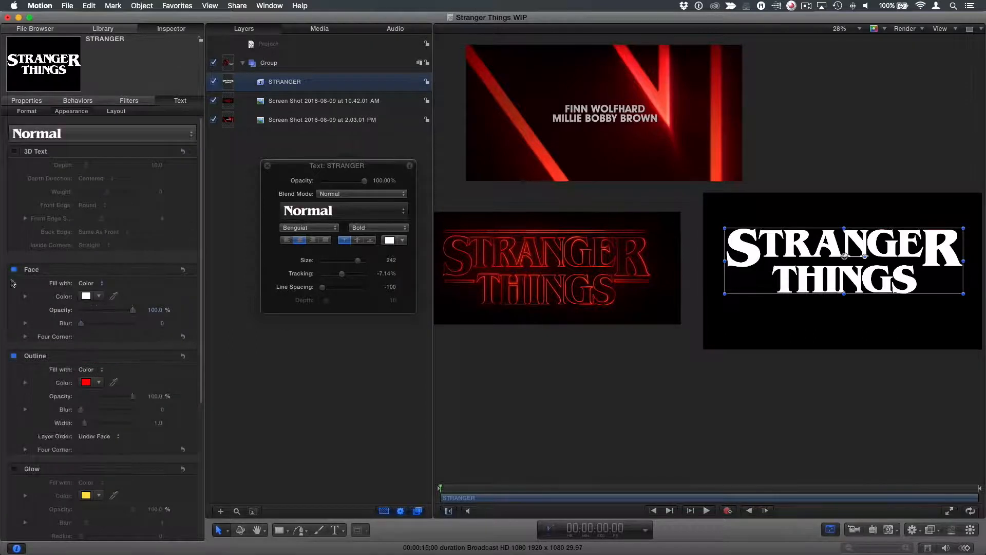
pyautogui.click(14, 269)
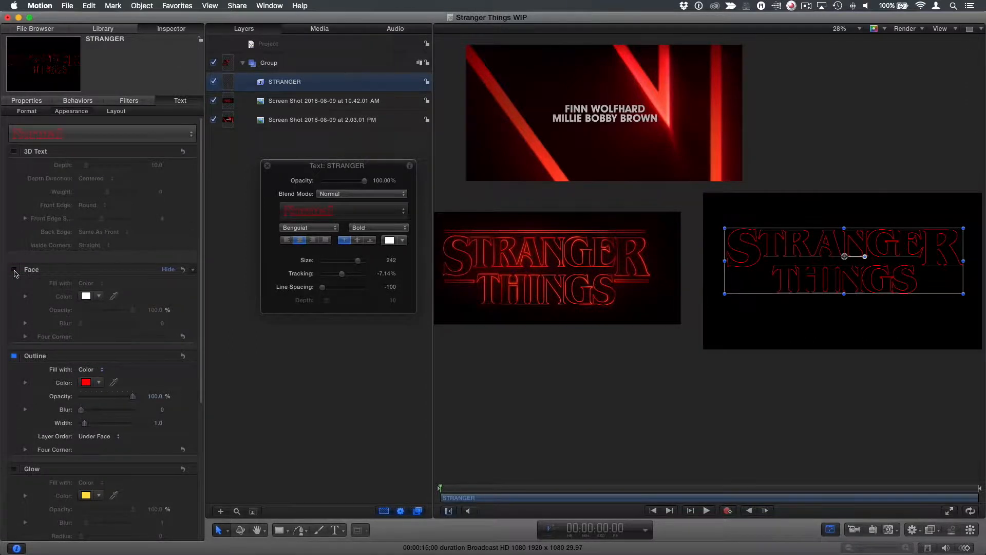
pyautogui.click(14, 270)
pyautogui.click(14, 356)
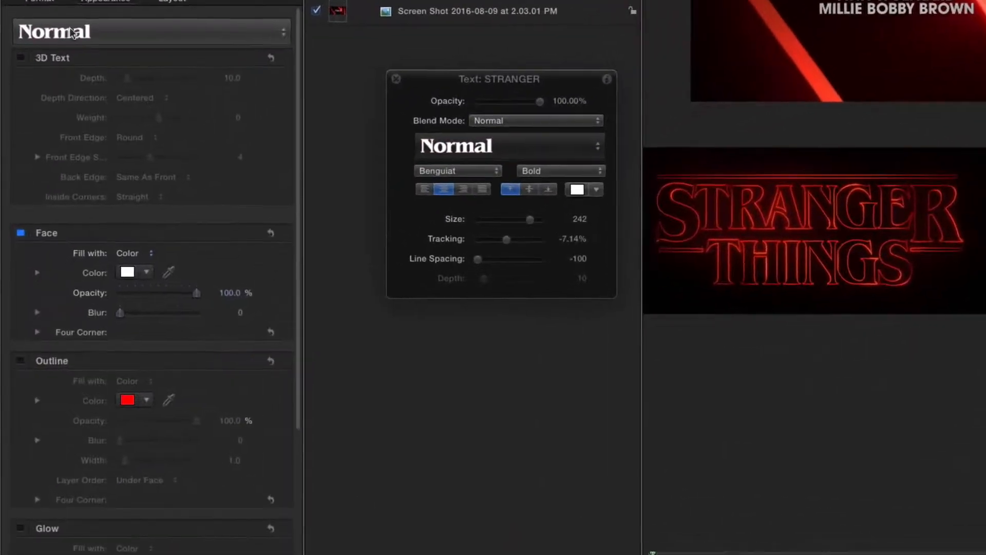
# - Make the title 3D text with a Square Ring front edge and a depth of 0
pyautogui.click(21, 55)
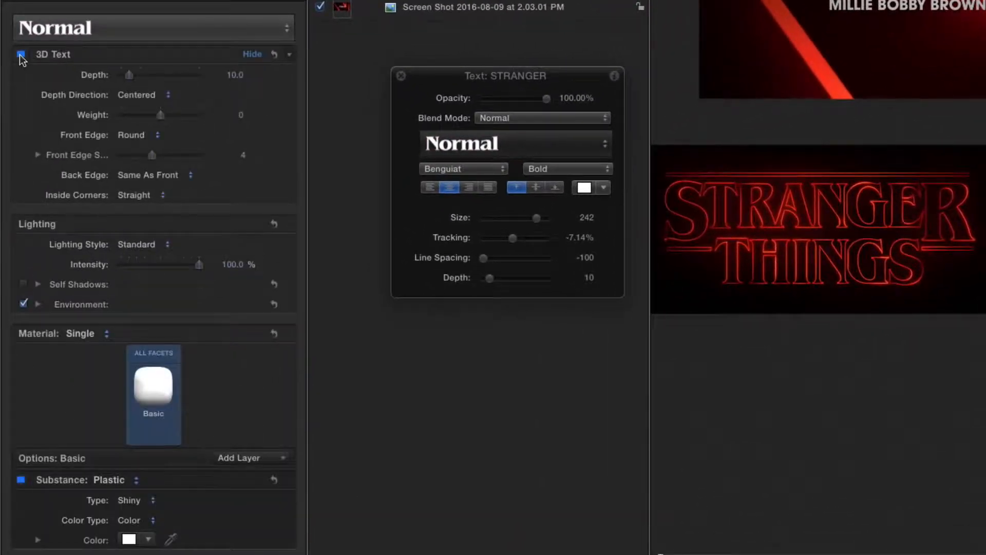
pyautogui.click(151, 141)
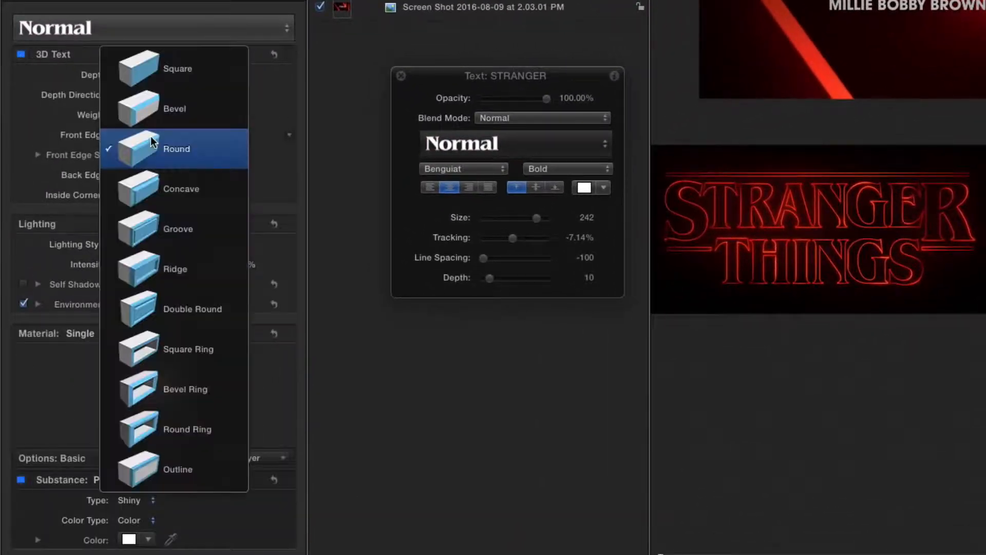
pyautogui.click(171, 343)
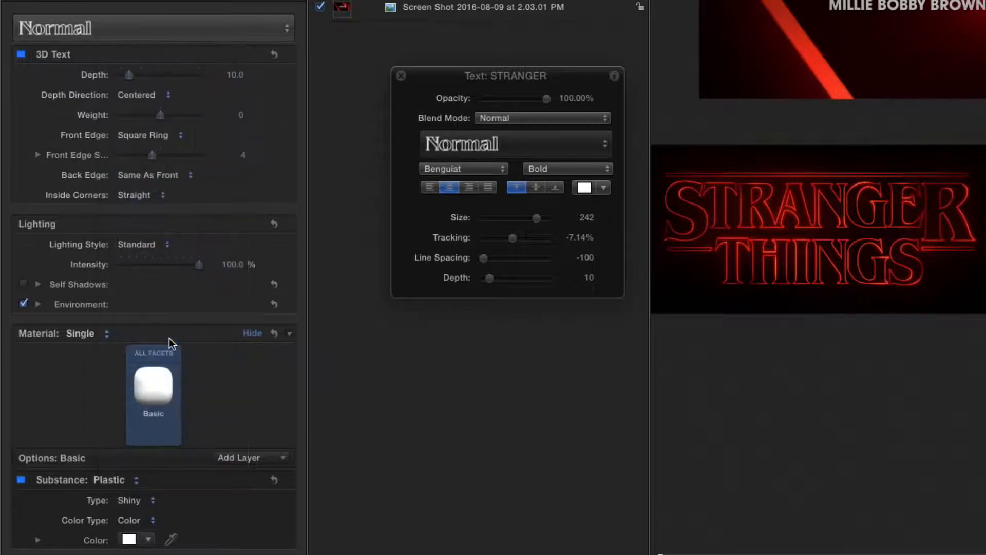
pyautogui.moveTo(129, 76); pyautogui.dragTo(119, 76)
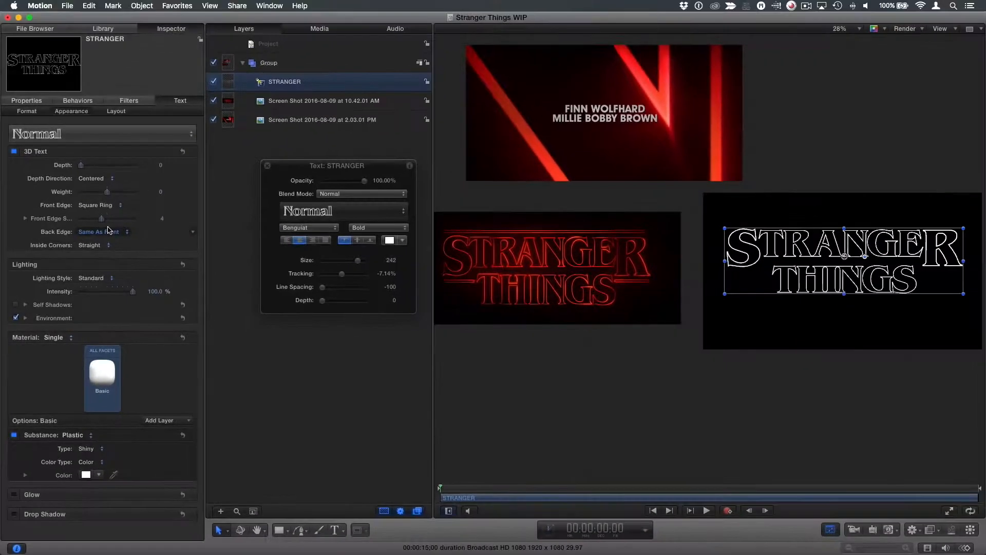
# - Add a camera with the existing groups switched to 3D, and move it in close on the title letters
pyautogui.click(854, 530)
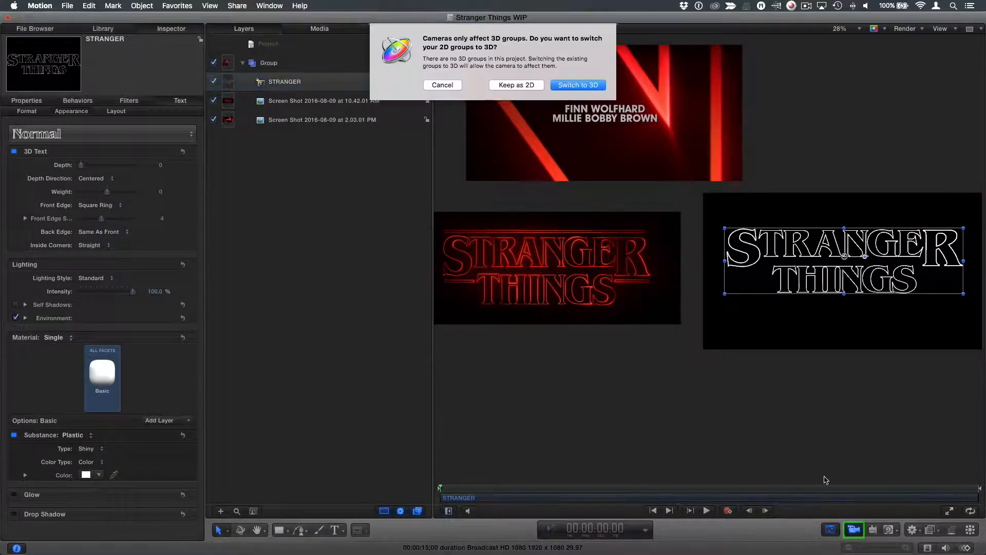
pyautogui.press('Return')
pyautogui.hotkey('shift', 'z')
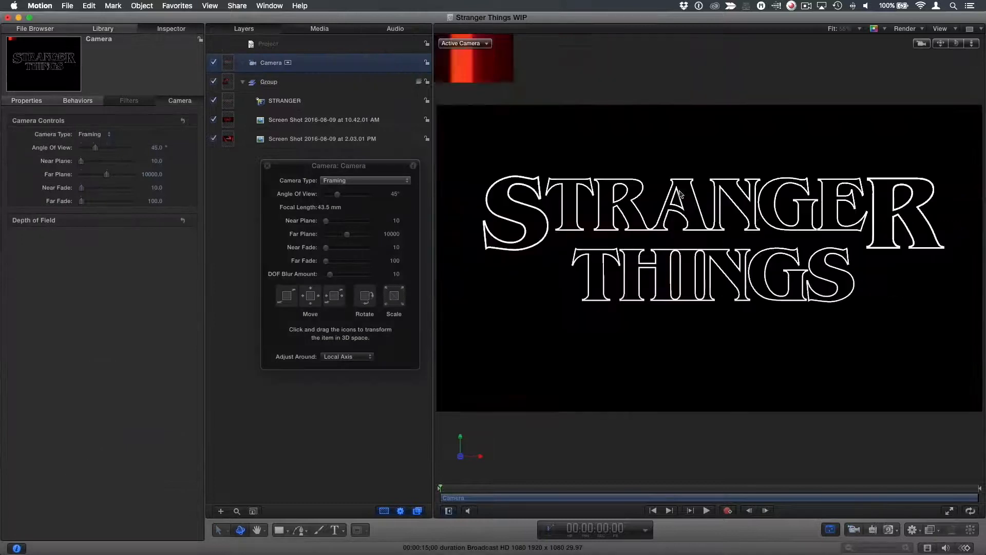
pyautogui.moveTo(975, 45); pyautogui.dragTo(975, 45)
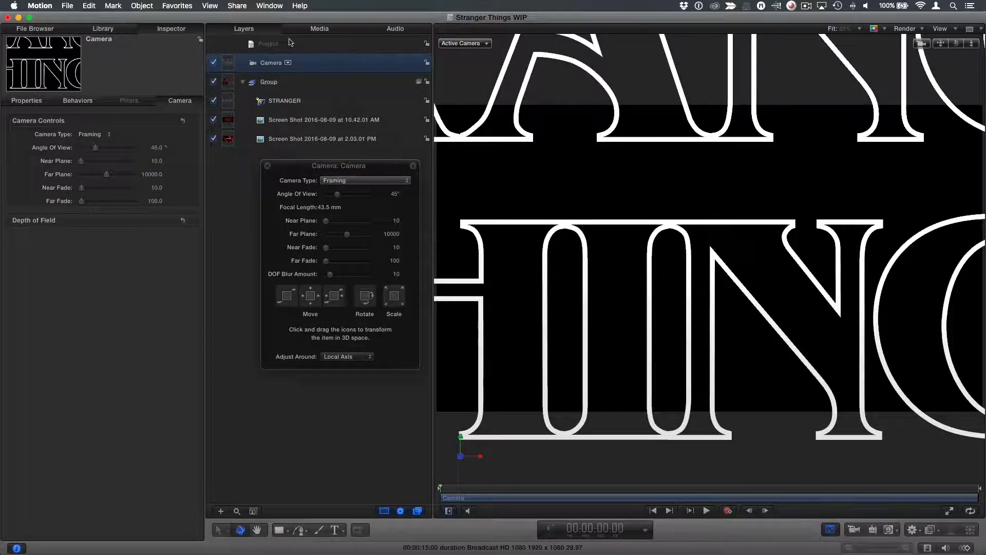
# - Change the title text's material substance to Generic and color it black
pyautogui.click(352, 106)
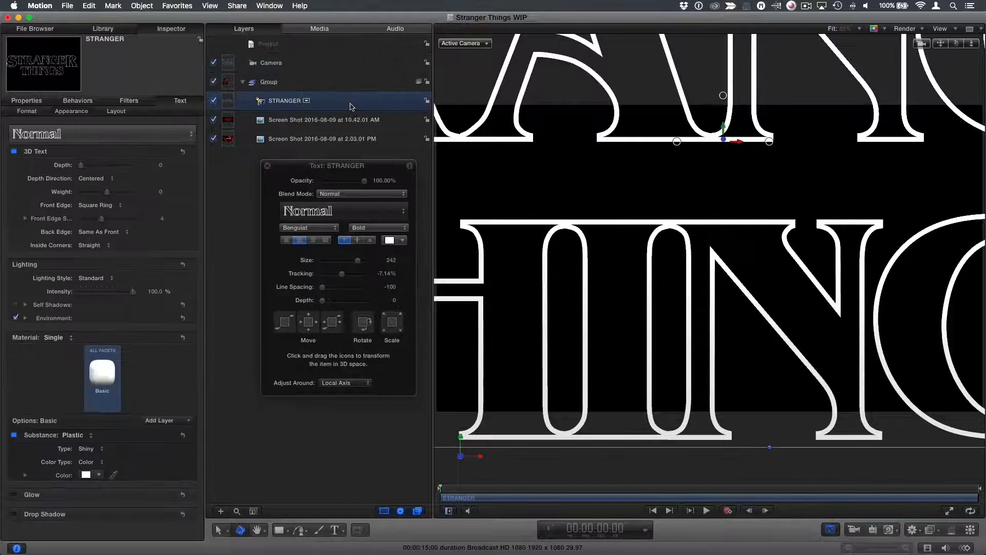
pyautogui.click(92, 437)
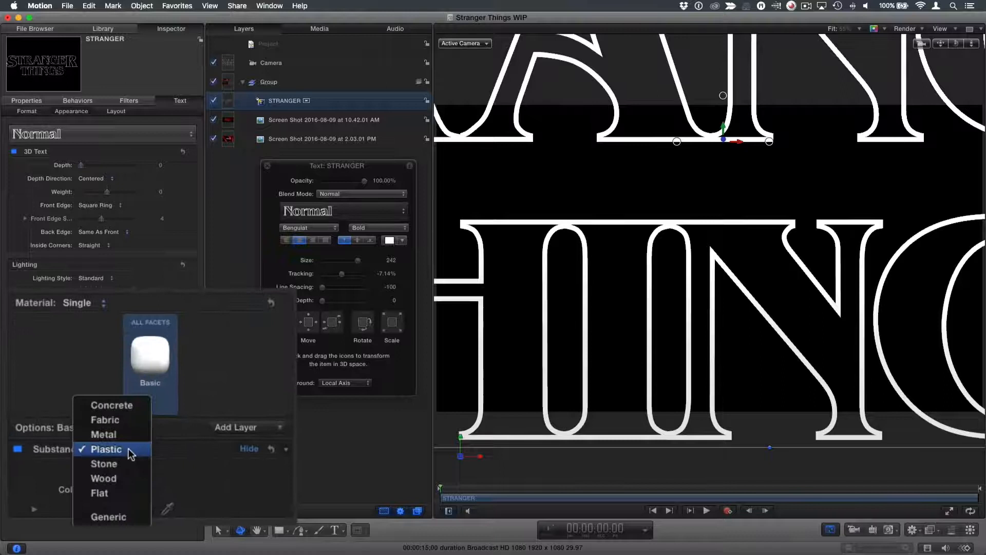
pyautogui.click(127, 519)
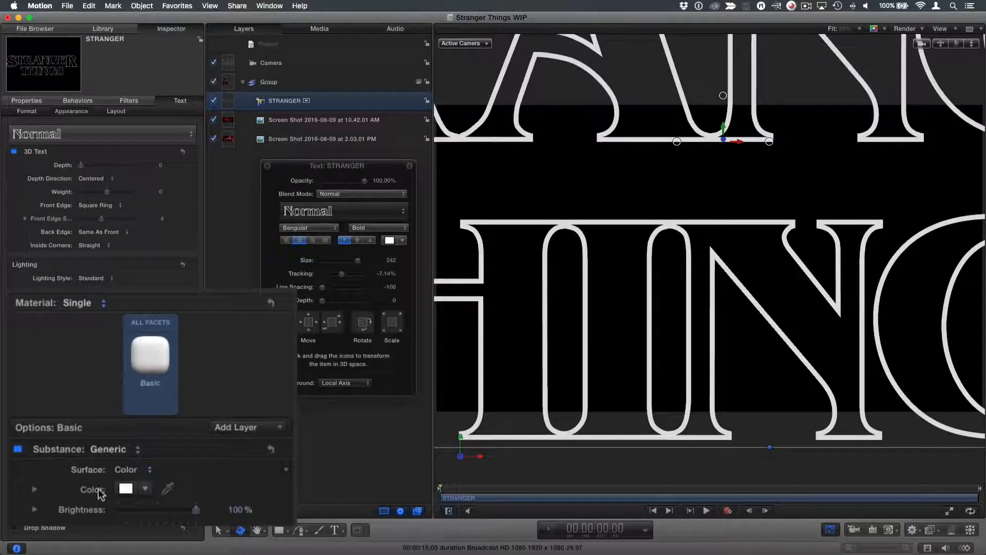
pyautogui.click(146, 490)
pyautogui.click(264, 454)
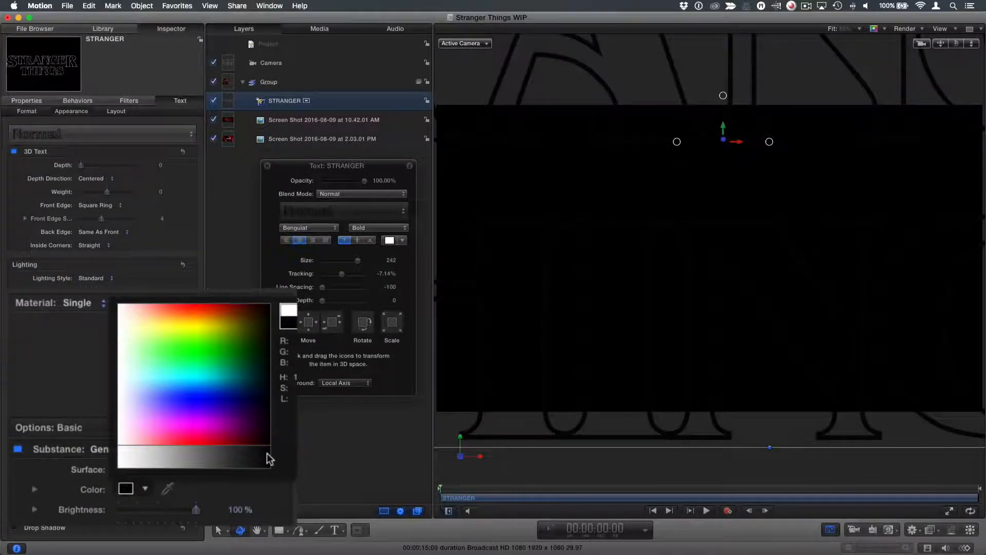
# - Add a Polish finish layer to the text material and raise its reflectivity to 288%
pyautogui.click(273, 431)
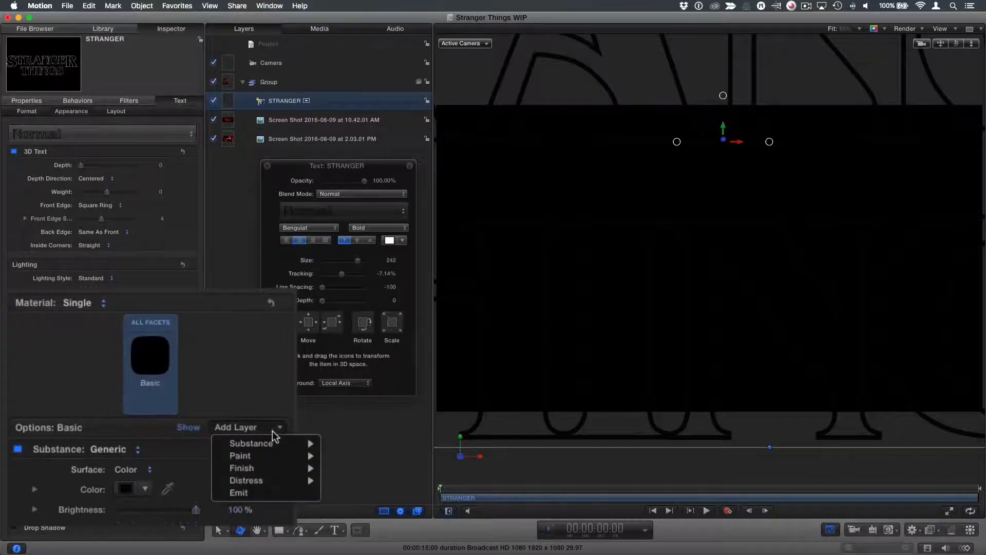
pyautogui.moveTo(267, 468)
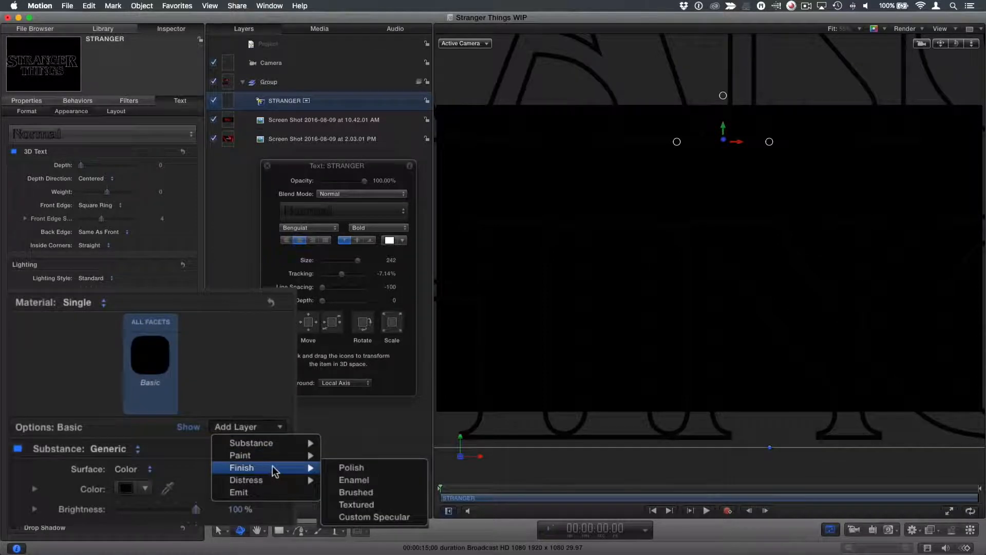
pyautogui.click(351, 468)
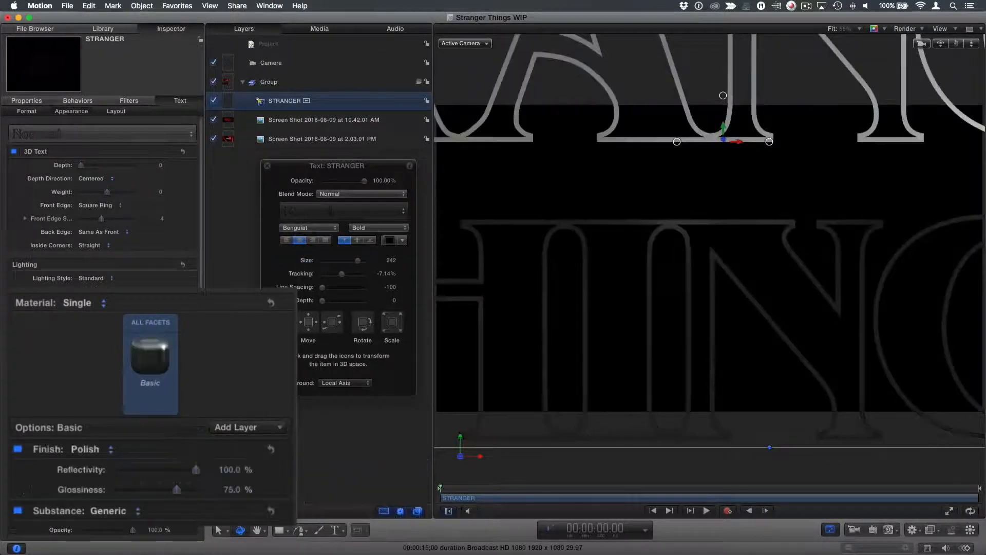
pyautogui.moveTo(229, 469); pyautogui.dragTo(277, 469)
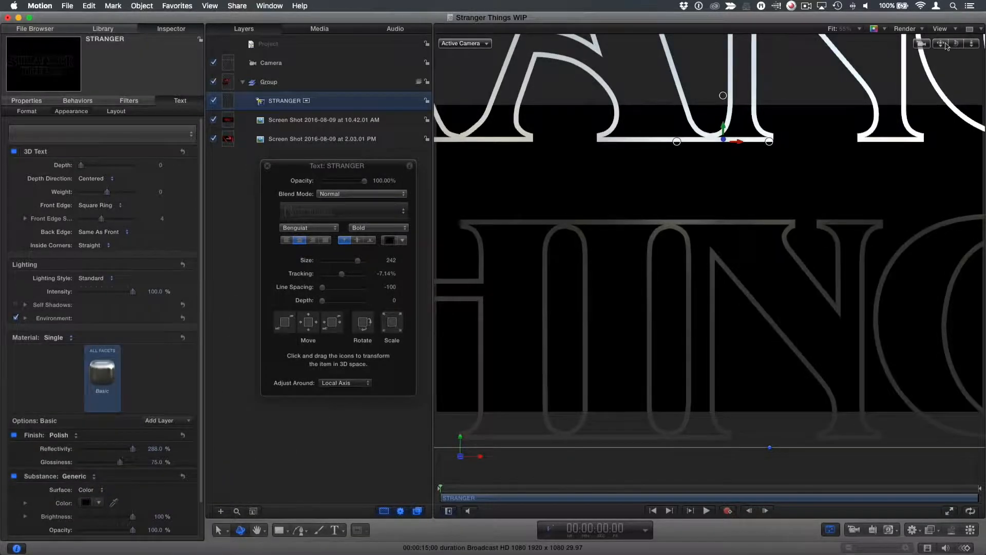
# - Add a Dirt distress layer to the text material and set its type to Dirt 3
pyautogui.moveTo(947, 45); pyautogui.dragTo(972, 92)
pyautogui.click(169, 423)
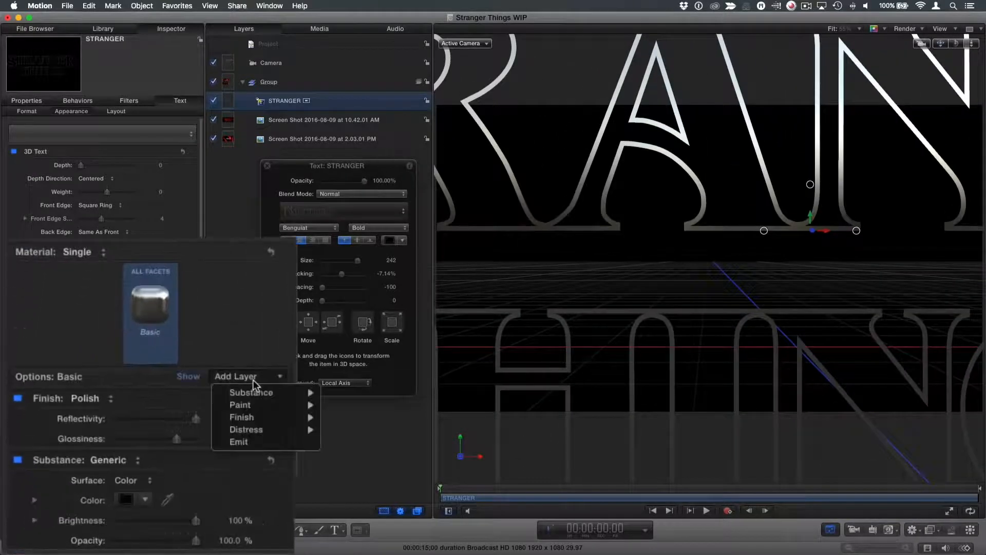
pyautogui.moveTo(257, 430)
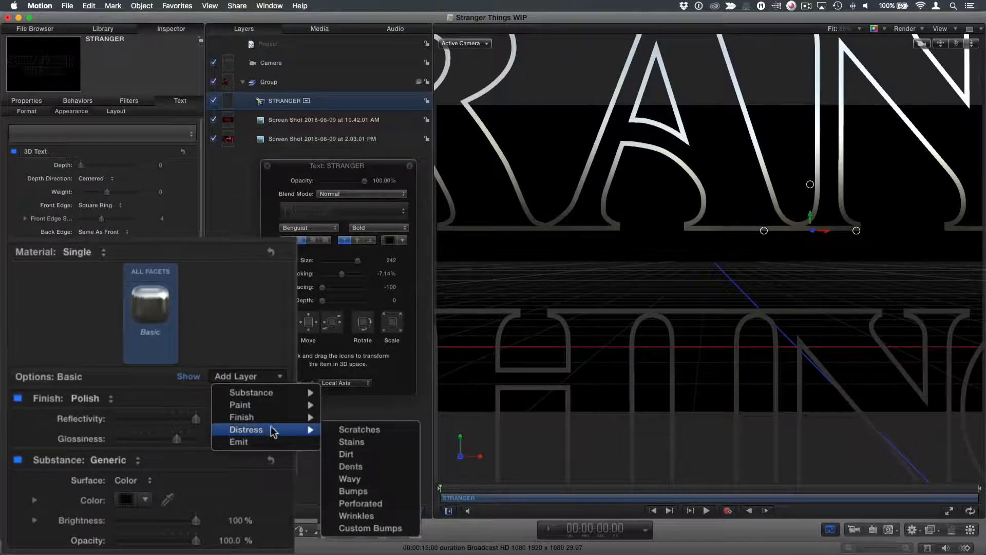
pyautogui.click(368, 456)
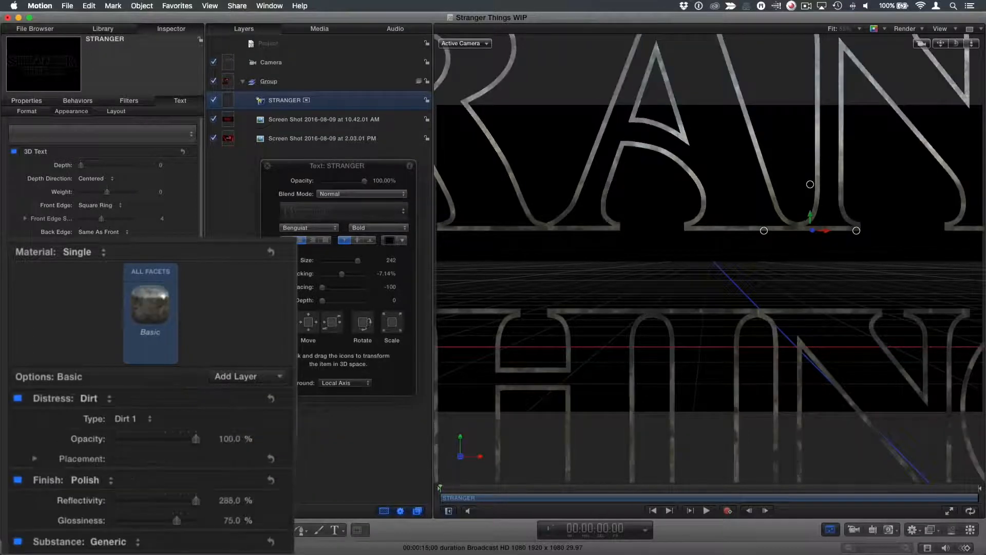
pyautogui.click(132, 420)
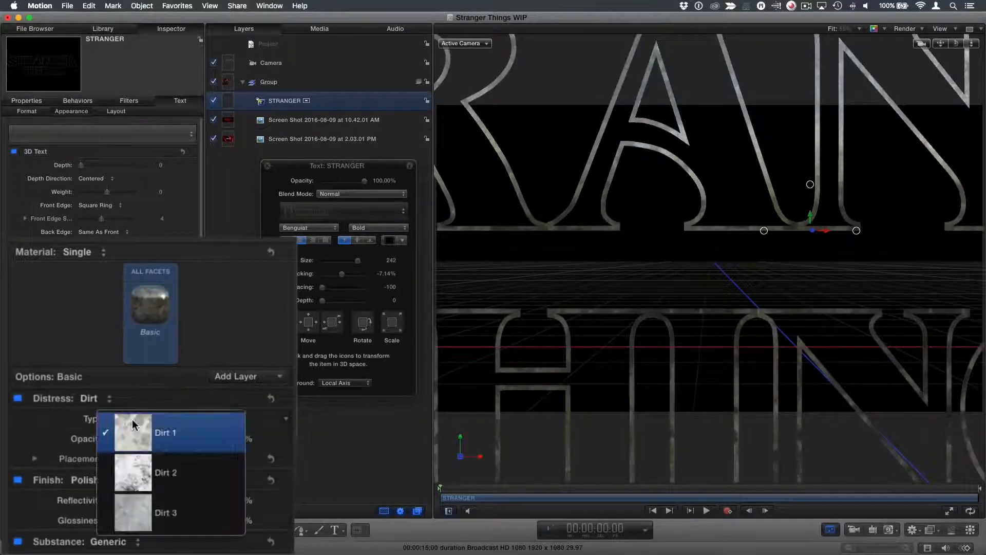
pyautogui.click(143, 509)
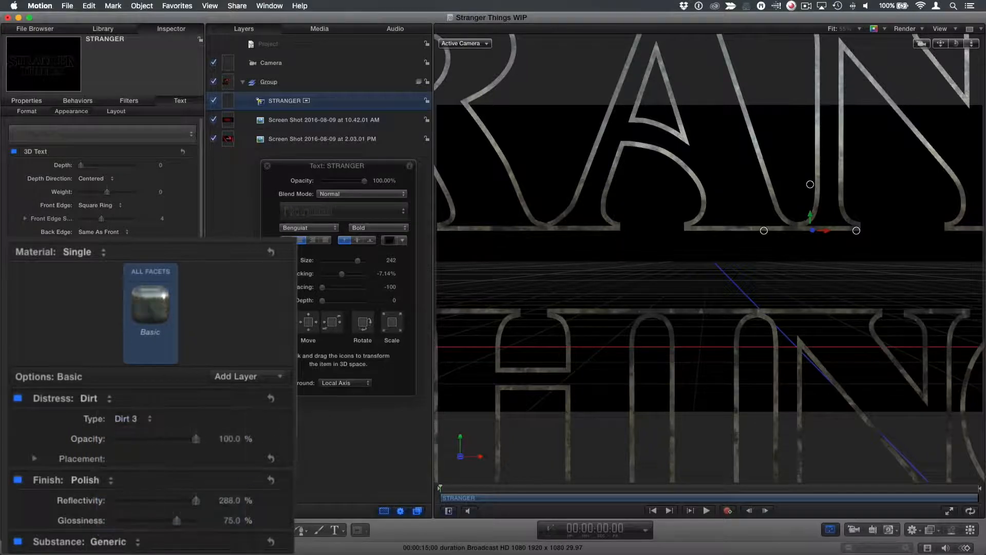
# - Add an Emit layer to the text material with a dark red color and an intensity of 302%
pyautogui.click(258, 377)
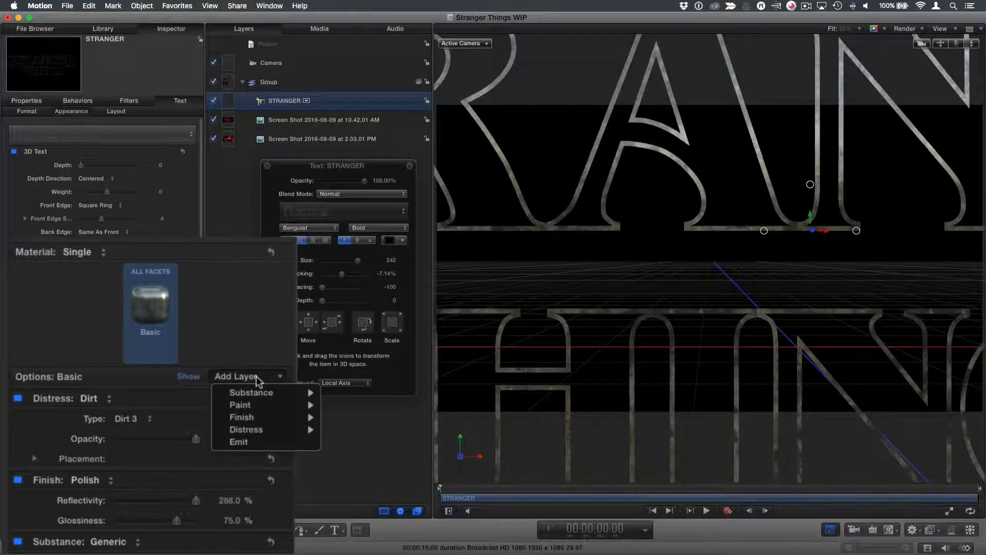
pyautogui.click(267, 441)
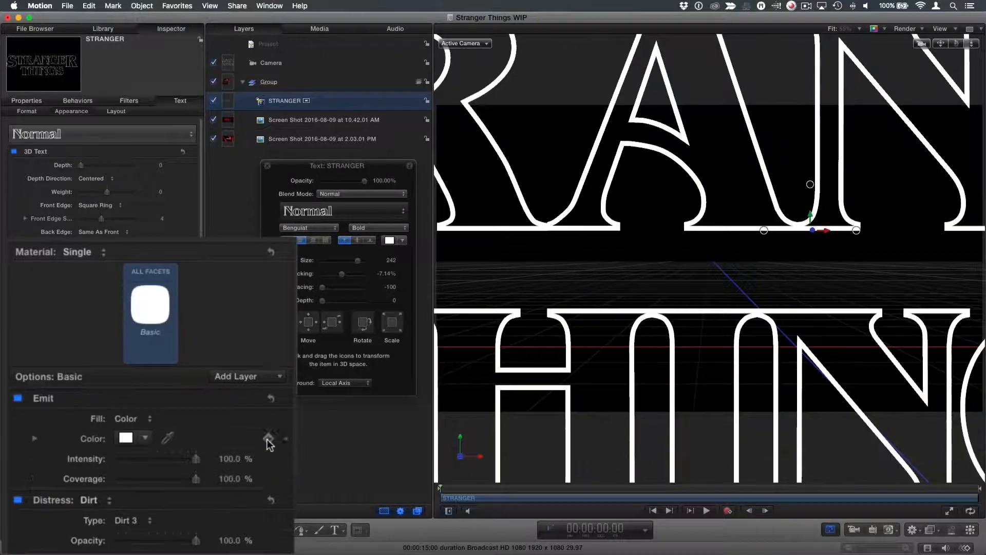
pyautogui.click(143, 438)
pyautogui.moveTo(180, 359); pyautogui.dragTo(237, 263)
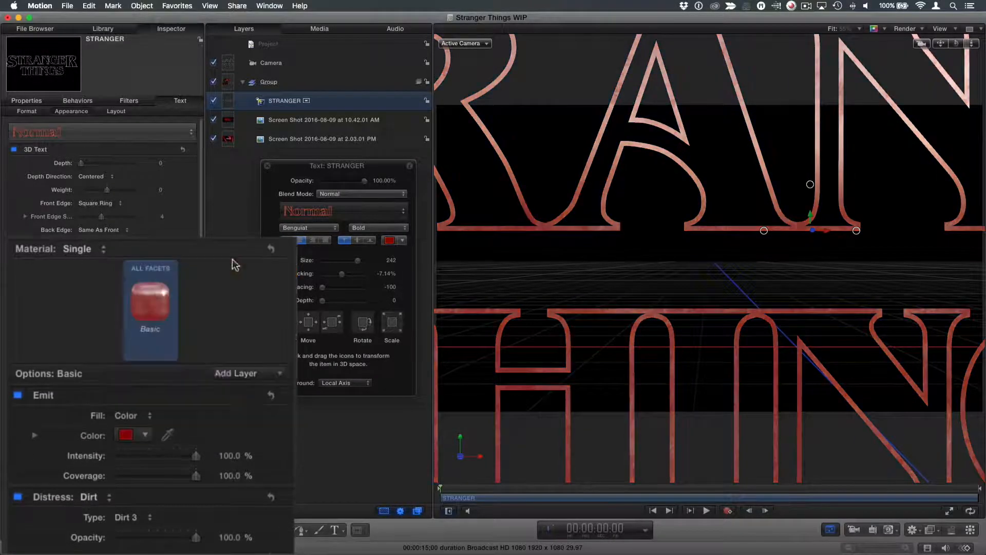
pyautogui.moveTo(230, 451); pyautogui.dragTo(230, 451)
pyautogui.moveTo(229, 456); pyautogui.dragTo(231, 459)
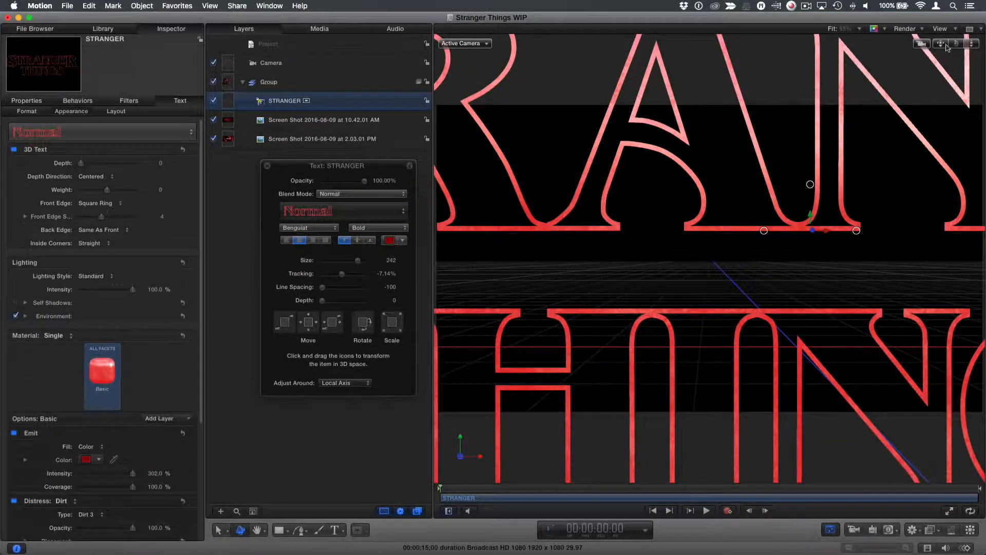
# - Hide the 3D grid in the canvas
pyautogui.moveTo(944, 44)
pyautogui.mouseDown()
pyautogui.moveTo(937, 53)
pyautogui.moveTo(942, 40)
pyautogui.mouseUp()
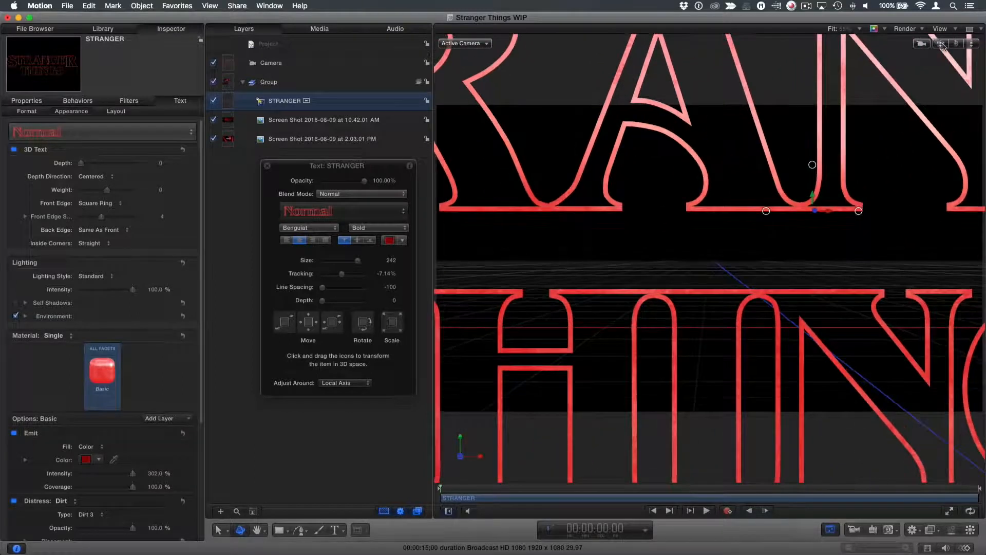
pyautogui.click(945, 33)
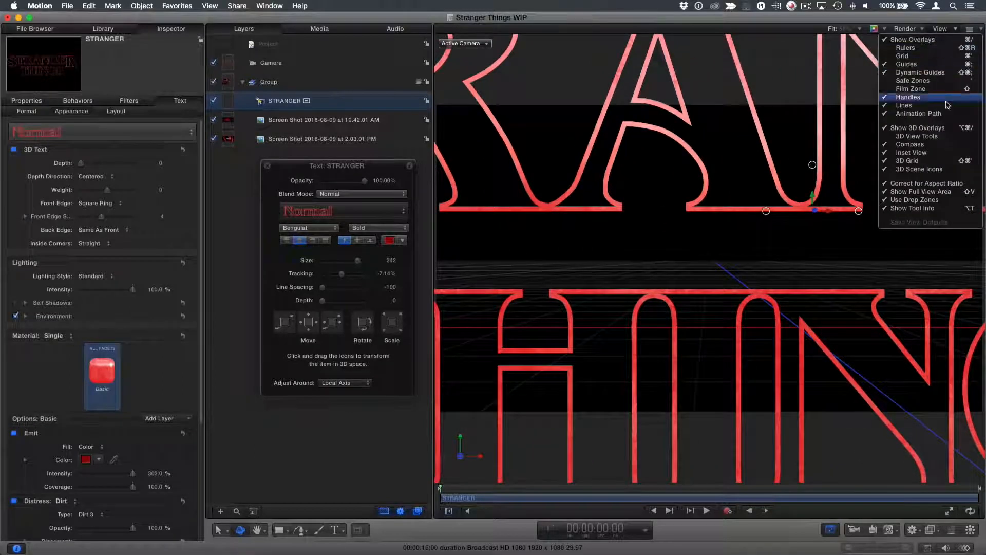
pyautogui.click(908, 161)
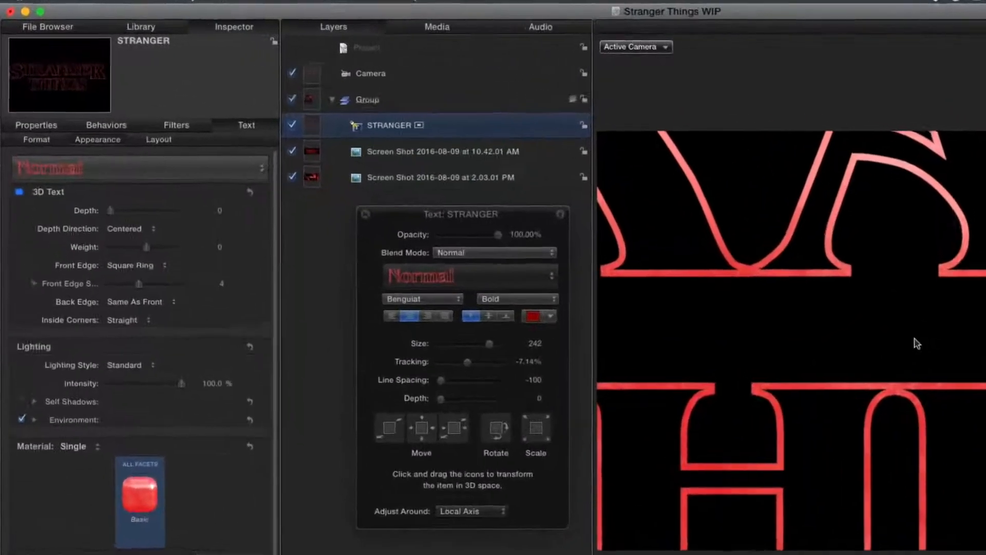
# - Clone the title text and place the clone below the original STRANGER layer in the group
pyautogui.press('k')
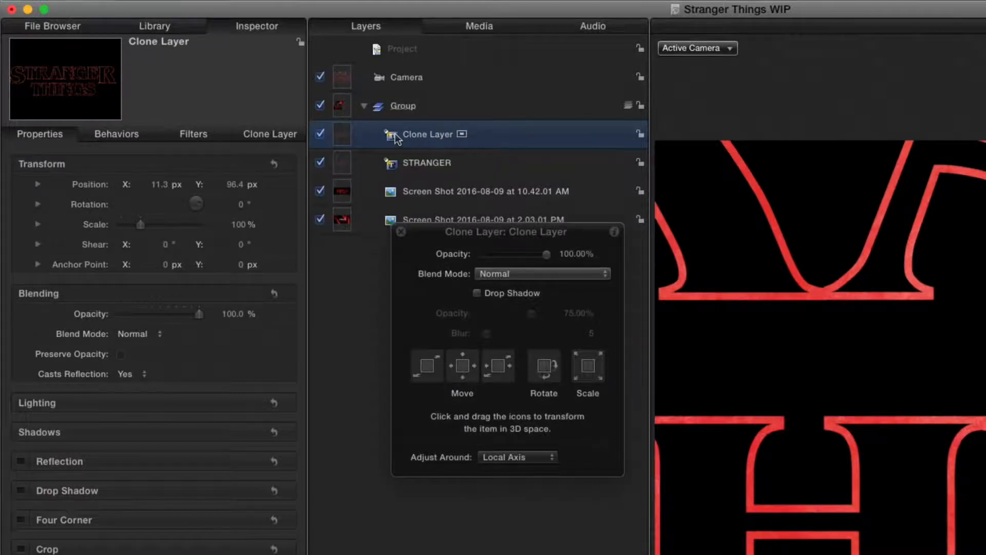
pyautogui.moveTo(393, 134); pyautogui.dragTo(392, 172)
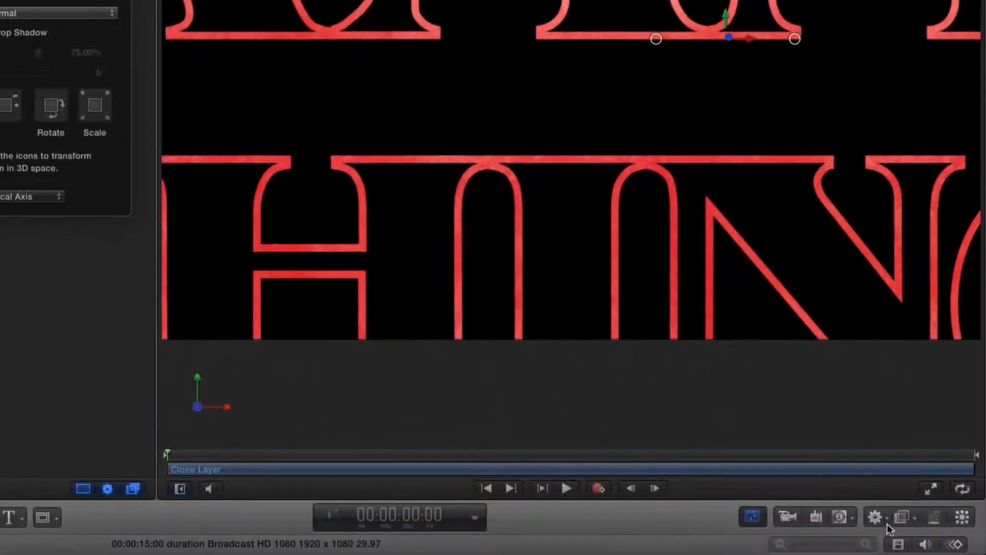
# - Apply a Glow filter and a Light Rays filter to the clone layer
pyautogui.click(906, 517)
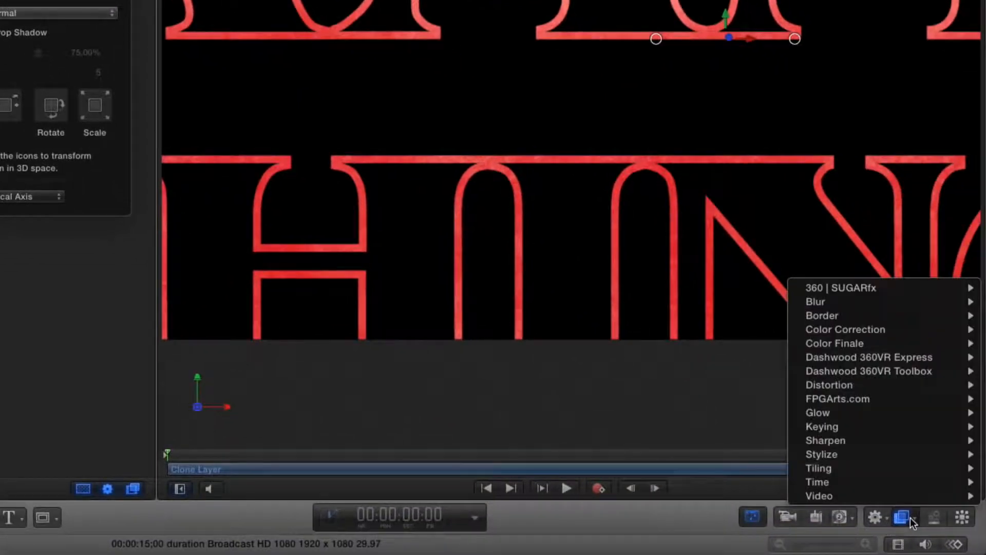
pyautogui.moveTo(856, 412)
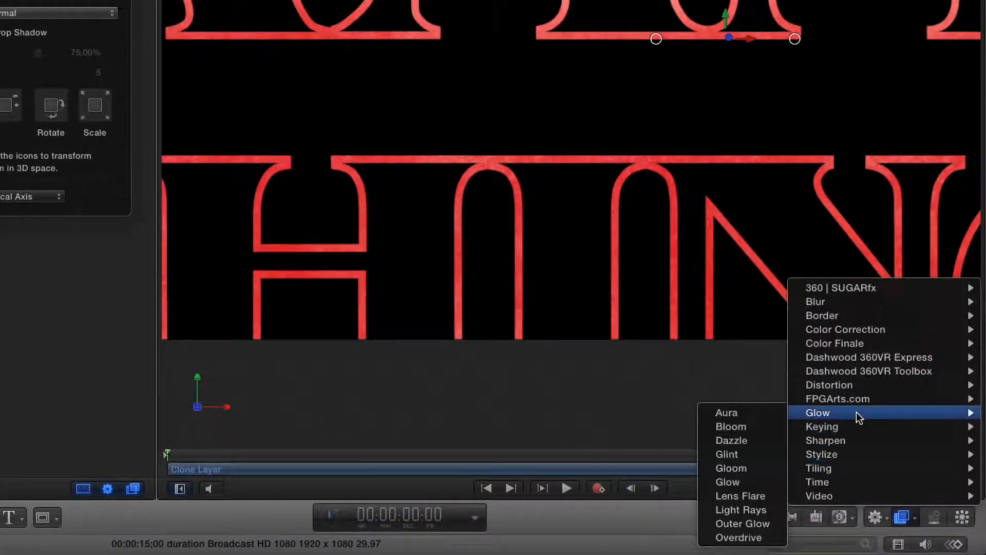
pyautogui.click(741, 481)
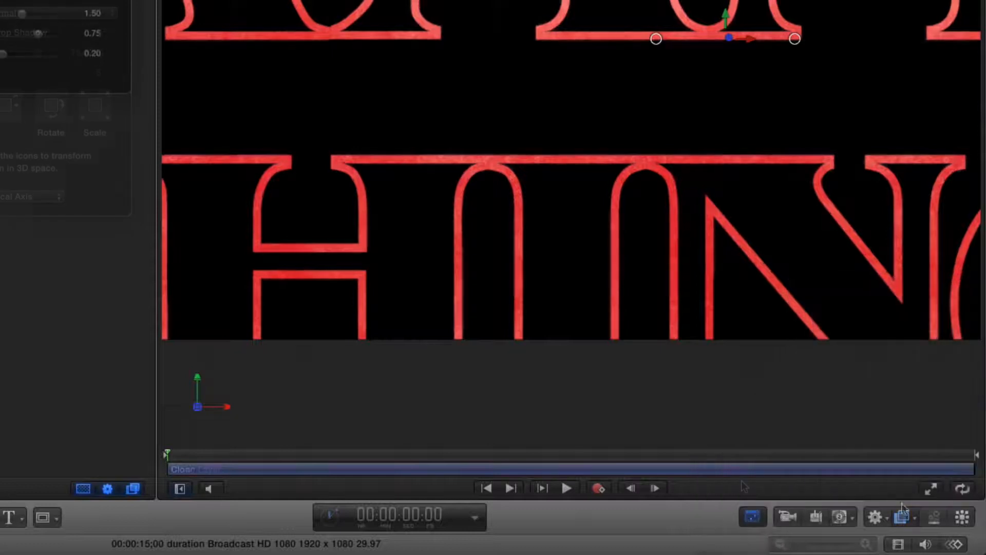
pyautogui.click(904, 518)
pyautogui.moveTo(865, 418)
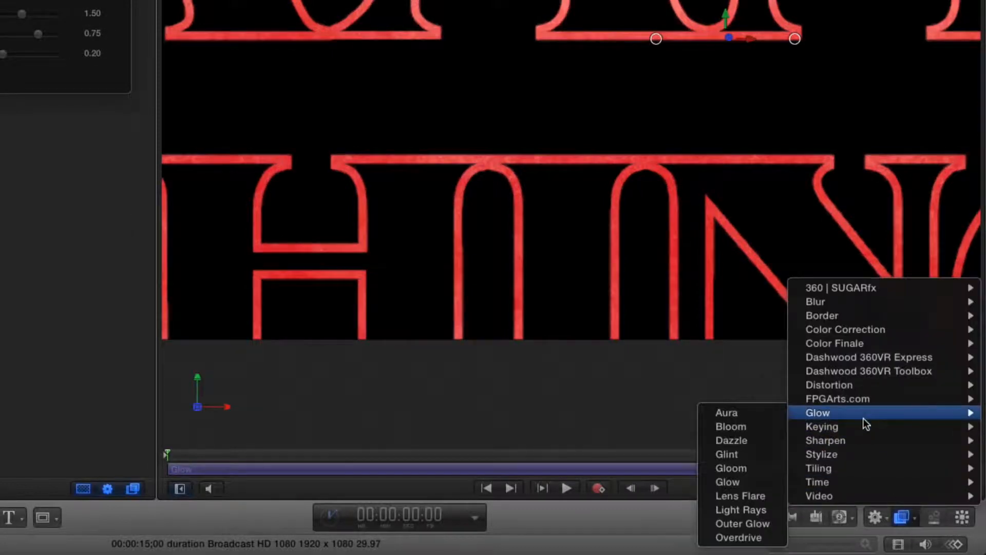
pyautogui.click(766, 507)
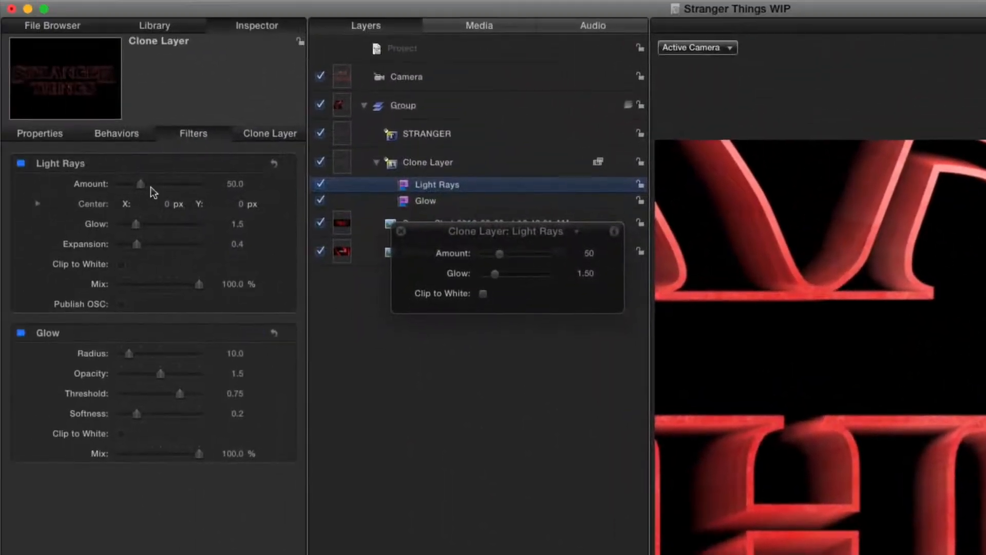
# - Set the Light Rays amount to 9 and the Glow filter's radius to 3 and threshold to 0
pyautogui.moveTo(140, 184); pyautogui.dragTo(128, 185)
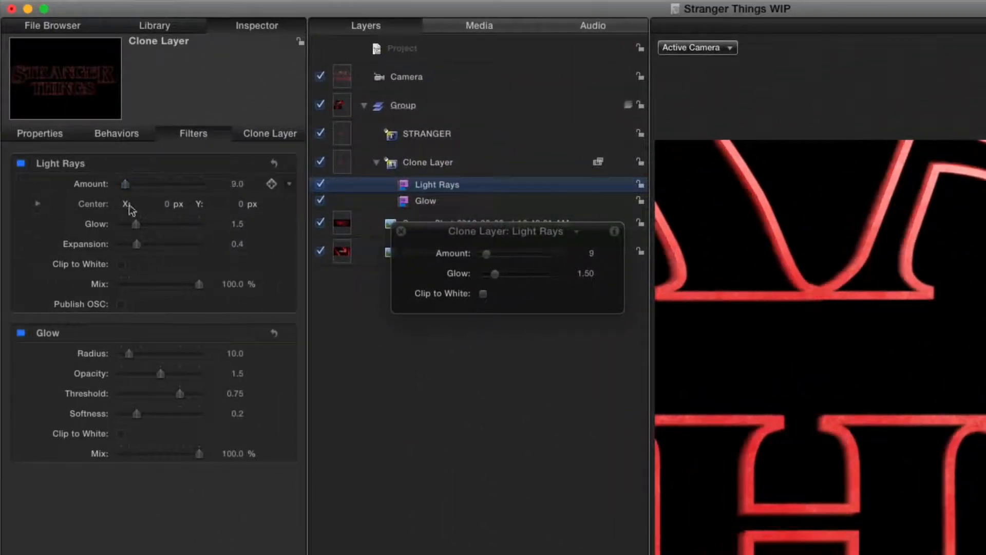
pyautogui.moveTo(129, 353)
pyautogui.mouseDown()
pyautogui.moveTo(161, 354)
pyautogui.moveTo(124, 353)
pyautogui.mouseUp()
pyautogui.moveTo(176, 396); pyautogui.dragTo(121, 394)
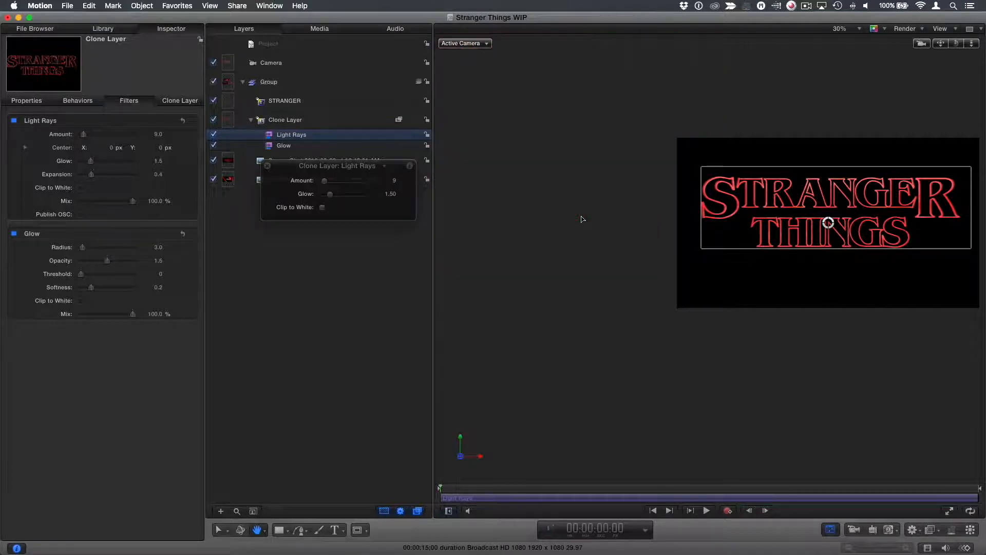
pyautogui.hotkey('shift', 'z')
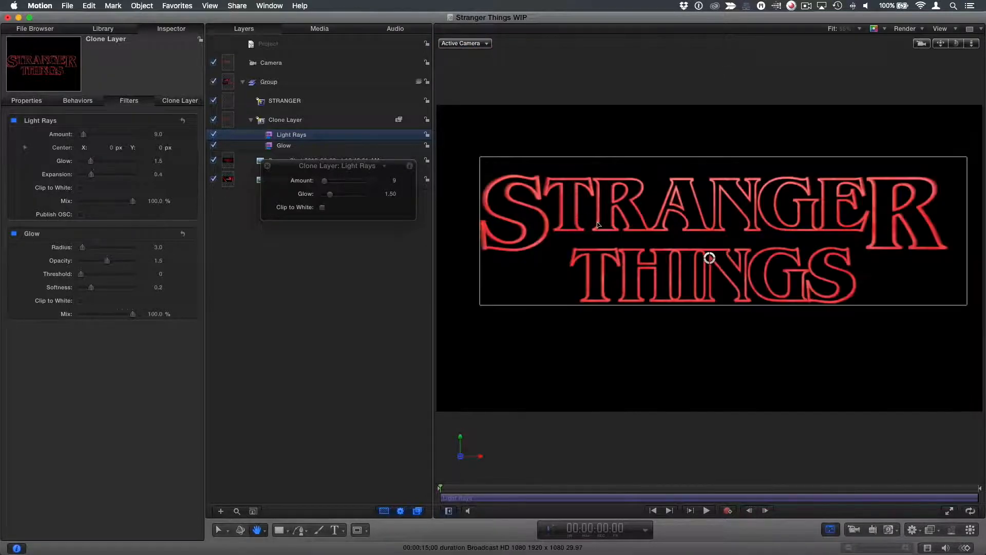
# - Create a new group above the title group and add a Clouds generator to it
pyautogui.click(346, 83)
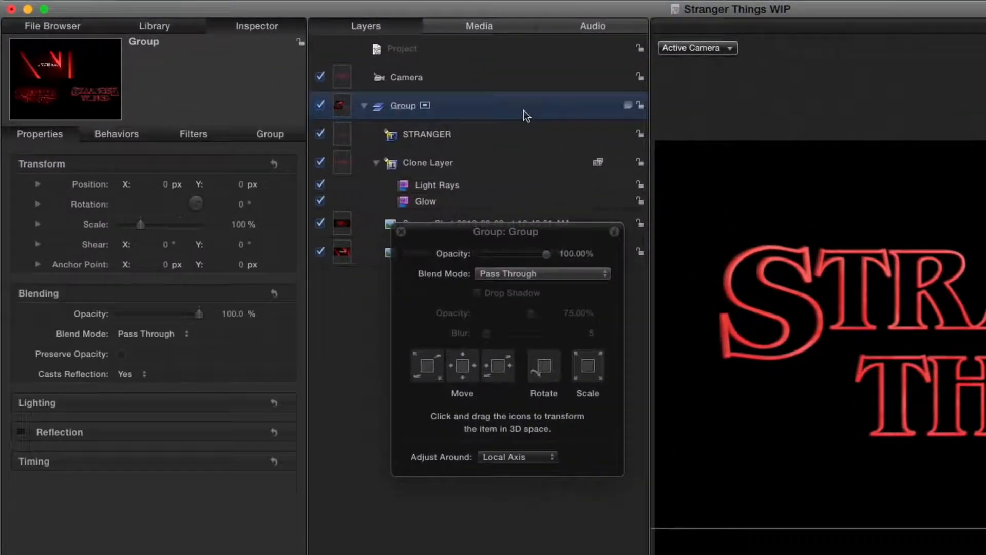
pyautogui.press('super+shift+n')
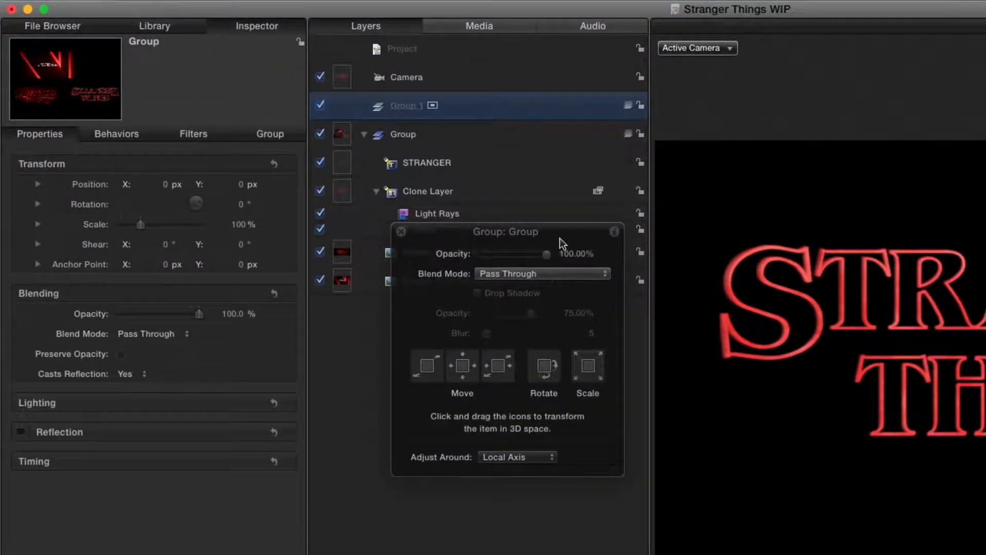
pyautogui.moveTo(560, 239); pyautogui.dragTo(544, 408)
pyautogui.click(154, 26)
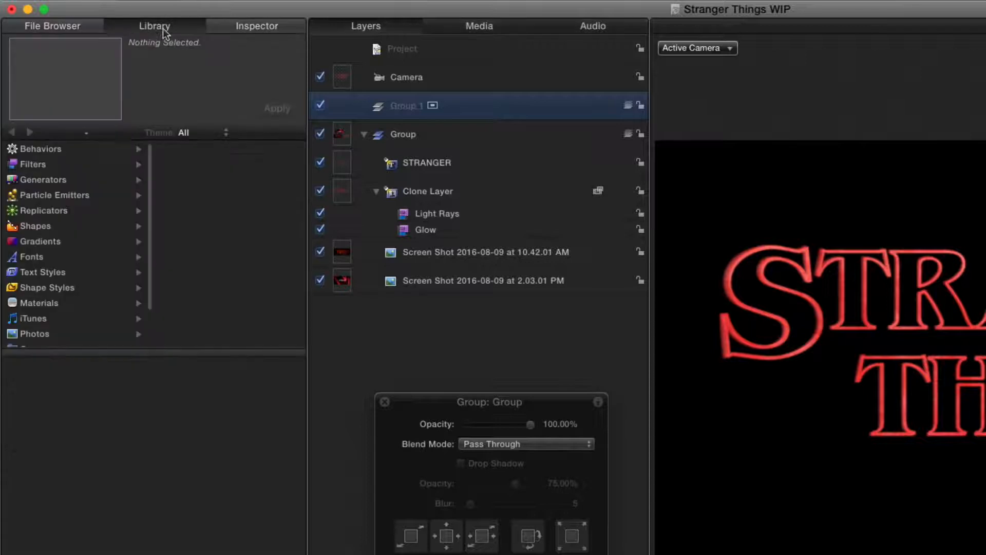
pyautogui.click(63, 178)
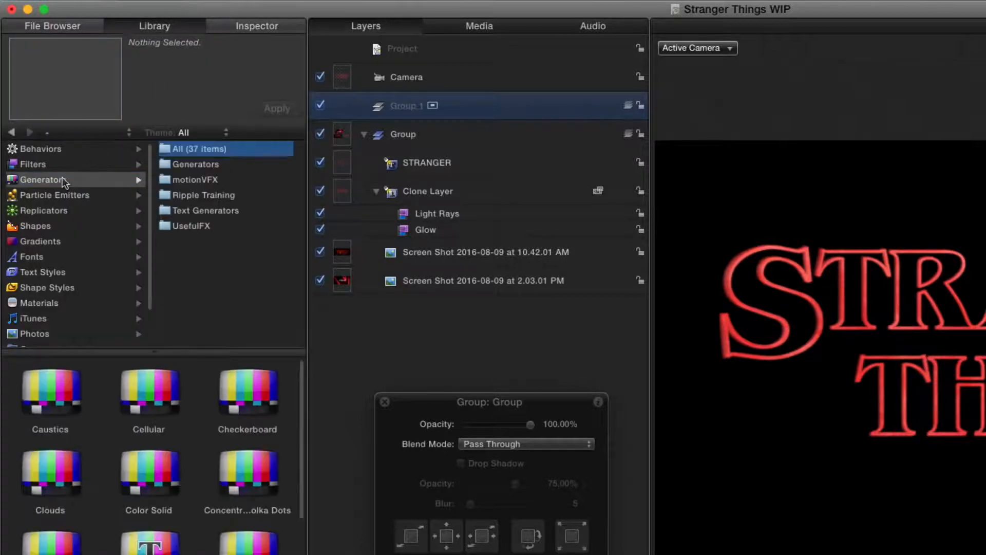
pyautogui.click(204, 167)
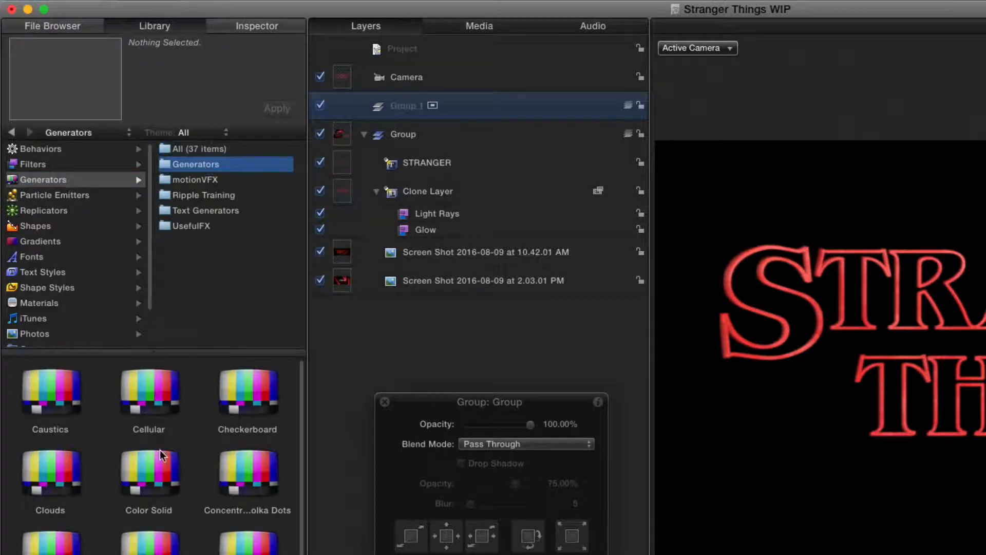
pyautogui.moveTo(54, 462); pyautogui.dragTo(517, 110)
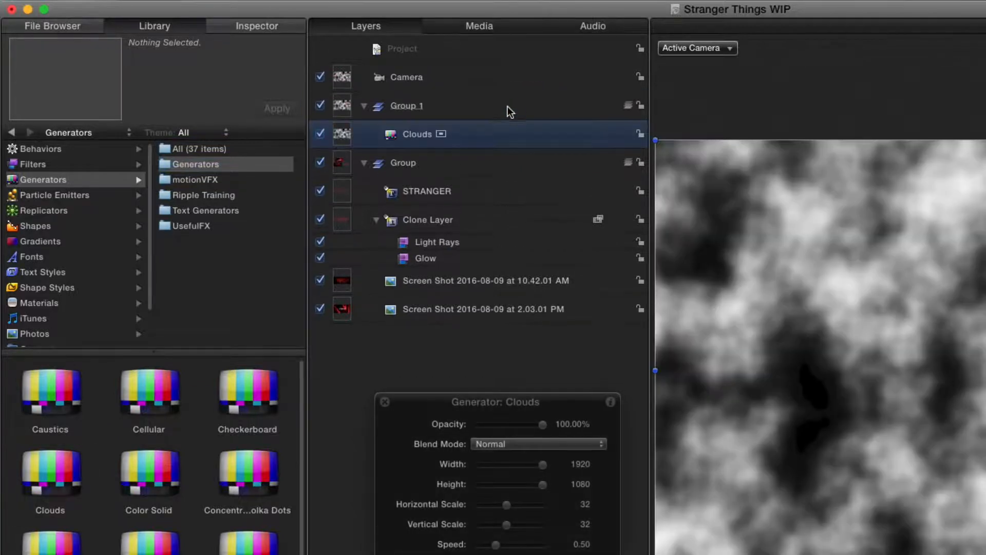
# - Preview the Clouds animation and set the generator's speed to 0 so the pattern holds still
pyautogui.click(262, 28)
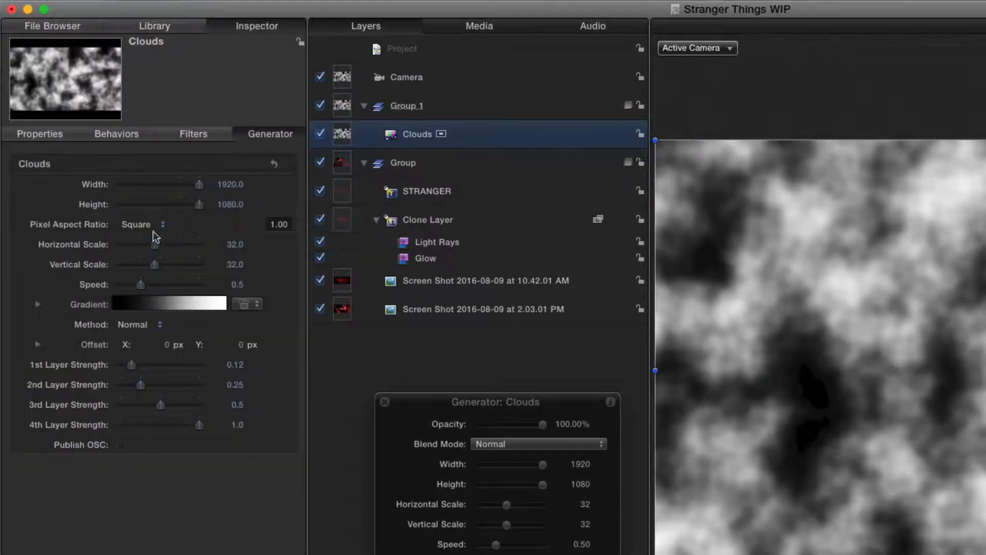
pyautogui.press('space')
pyautogui.press('space')
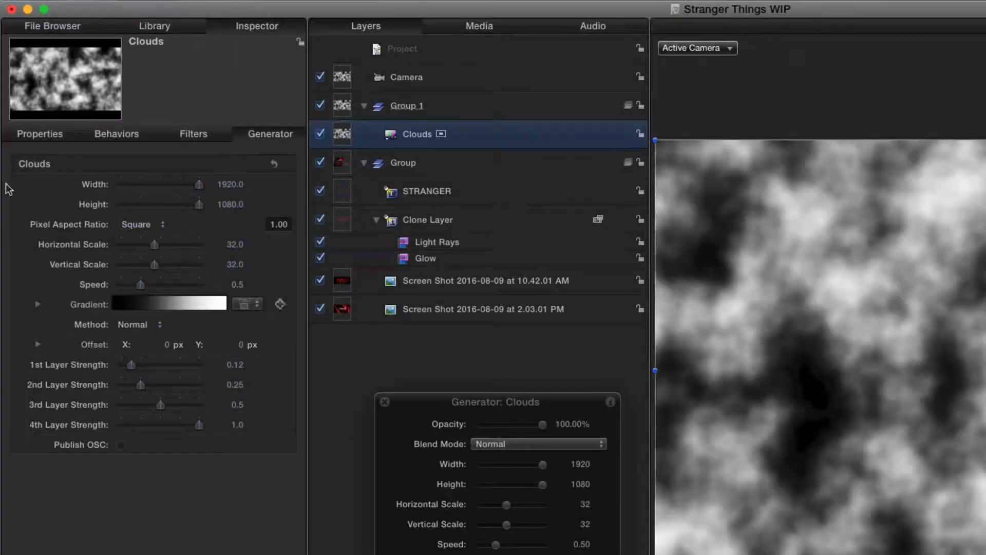
pyautogui.moveTo(138, 285); pyautogui.dragTo(43, 286)
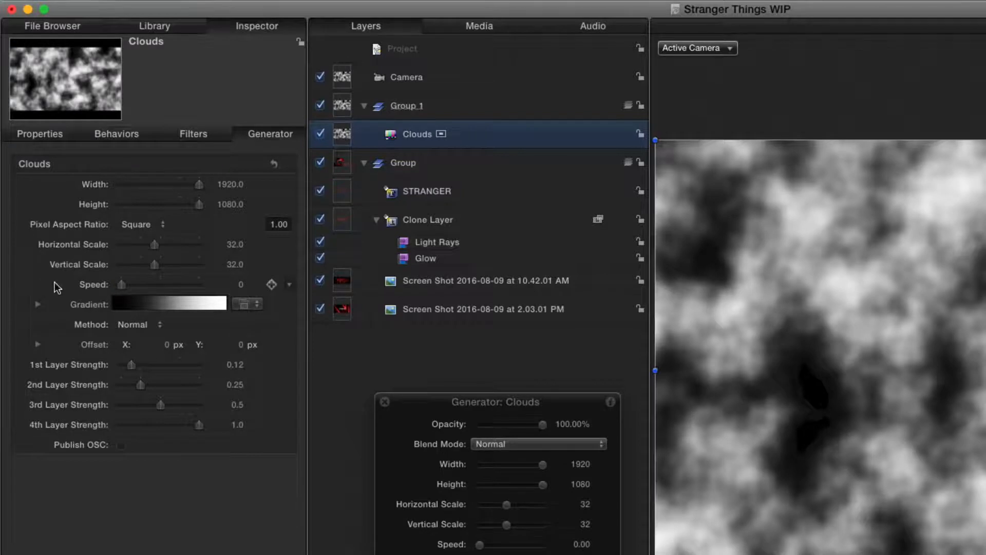
# - Add an image mask to the title group and use Clouds as its mask source
pyautogui.click(451, 165)
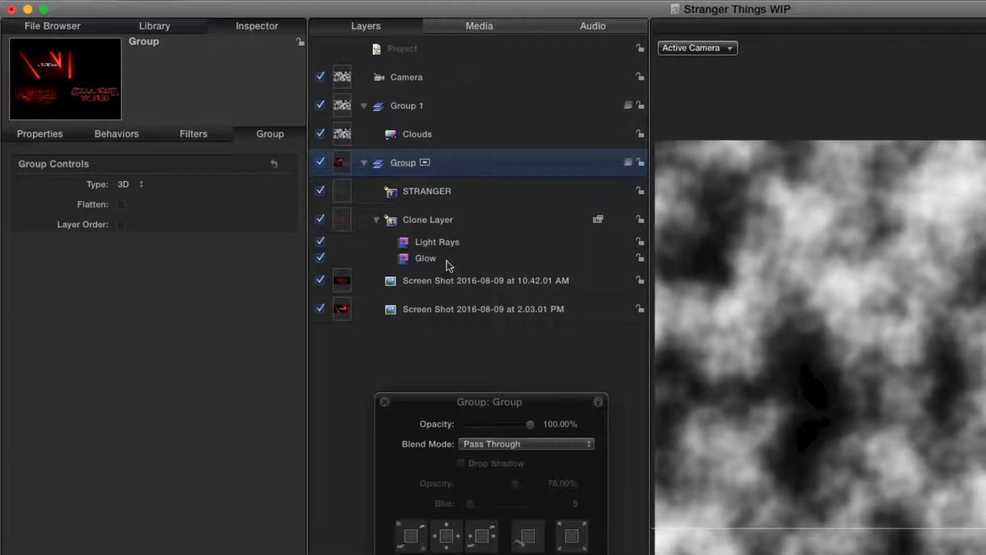
pyautogui.press('super+shift+m')
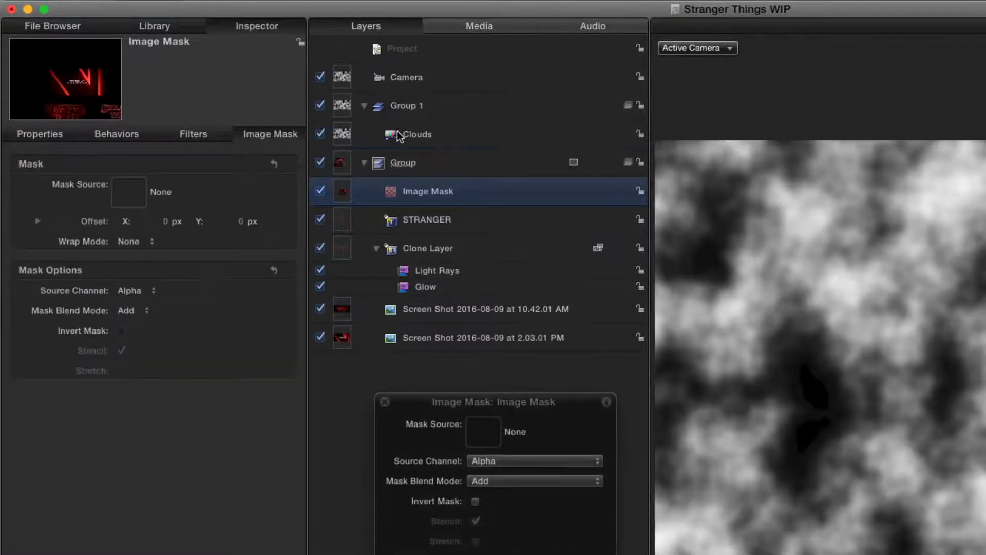
pyautogui.moveTo(400, 136); pyautogui.dragTo(423, 191)
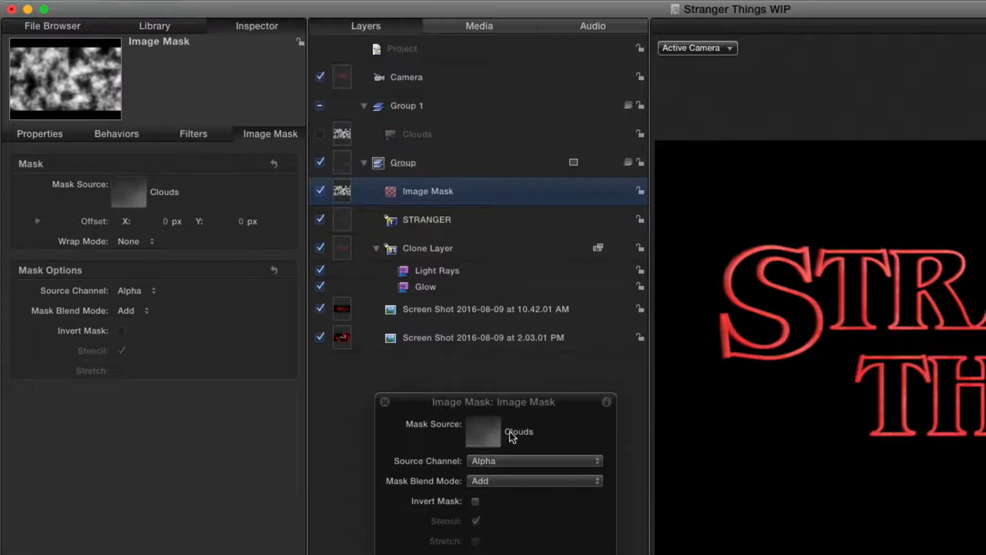
# - Switch the mask's source channel from Alpha to use the clouds' brightness, and set the Clouds horizontal and vertical scale to 64
pyautogui.click(520, 463)
pyautogui.click(517, 471)
pyautogui.click(462, 135)
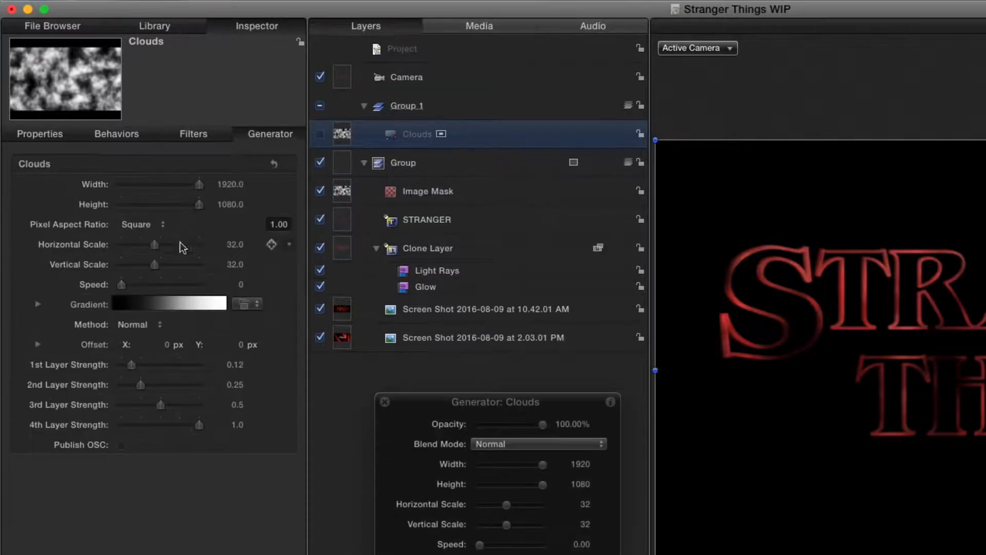
pyautogui.moveTo(154, 245); pyautogui.dragTo(199, 264)
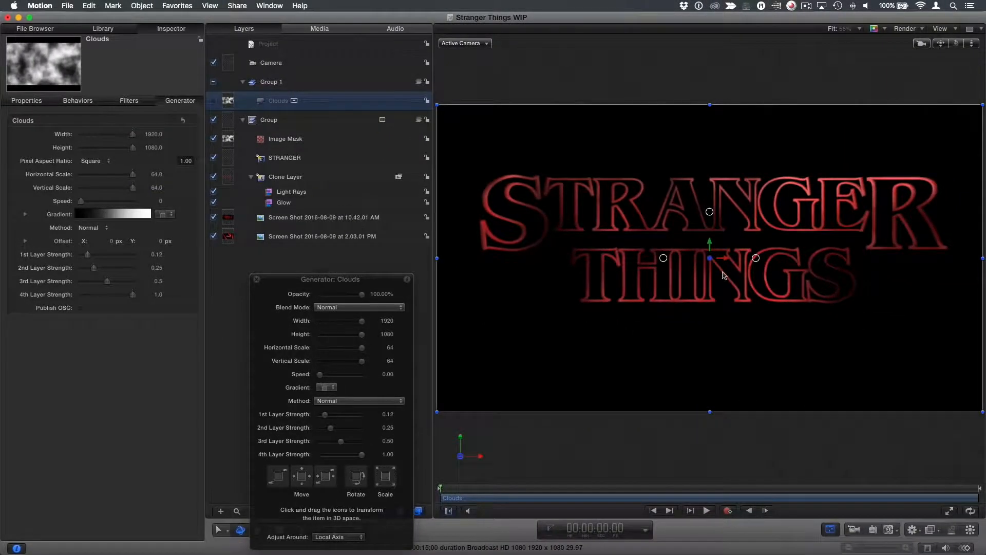
# - Draw a thin rectangle above STRANGER in the title group with a red outline of width 11 and no fill
pyautogui.click(329, 120)
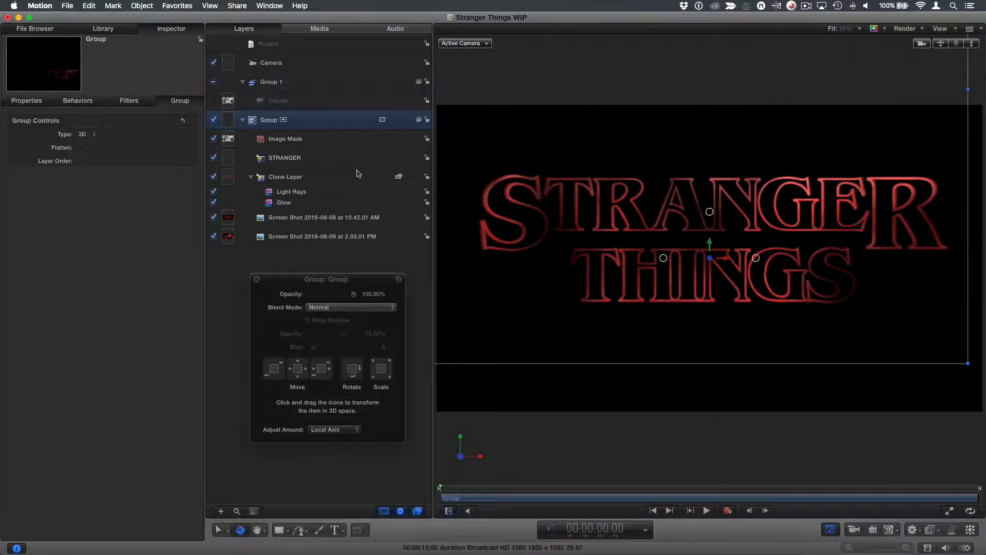
pyautogui.press('r')
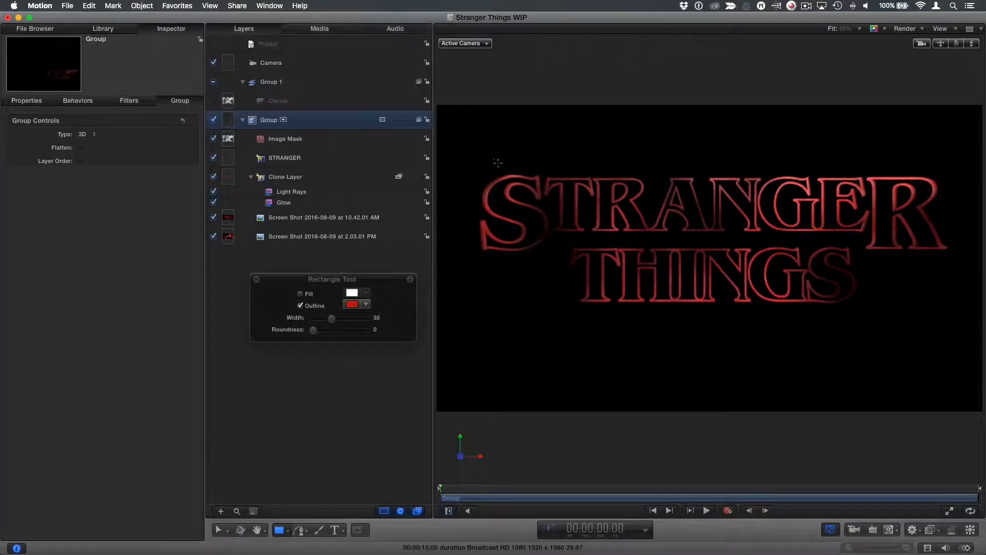
pyautogui.moveTo(493, 159)
pyautogui.mouseDown()
pyautogui.moveTo(948, 171)
pyautogui.moveTo(936, 174)
pyautogui.mouseUp()
pyautogui.moveTo(324, 391); pyautogui.dragTo(314, 391)
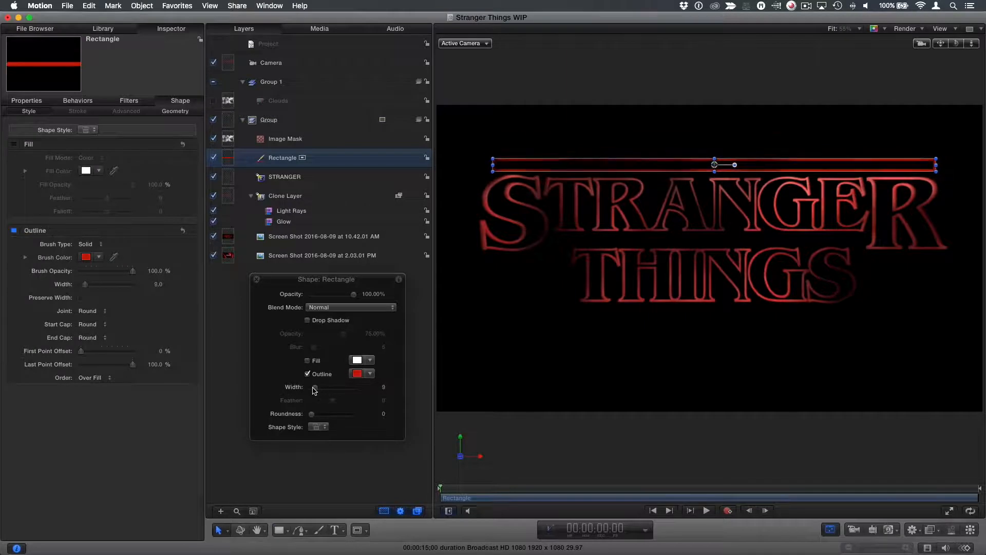
# - Stretch both ends of the rectangle outward to roughly match the width of the word STRANGER
pyautogui.rightClick(569, 169)
pyautogui.click(500, 171)
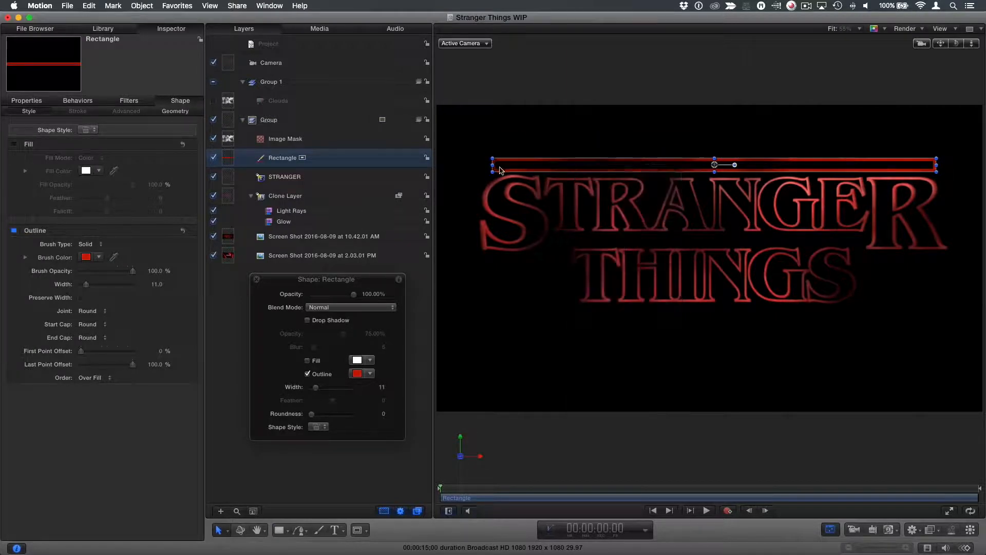
pyautogui.moveTo(493, 165); pyautogui.dragTo(484, 165)
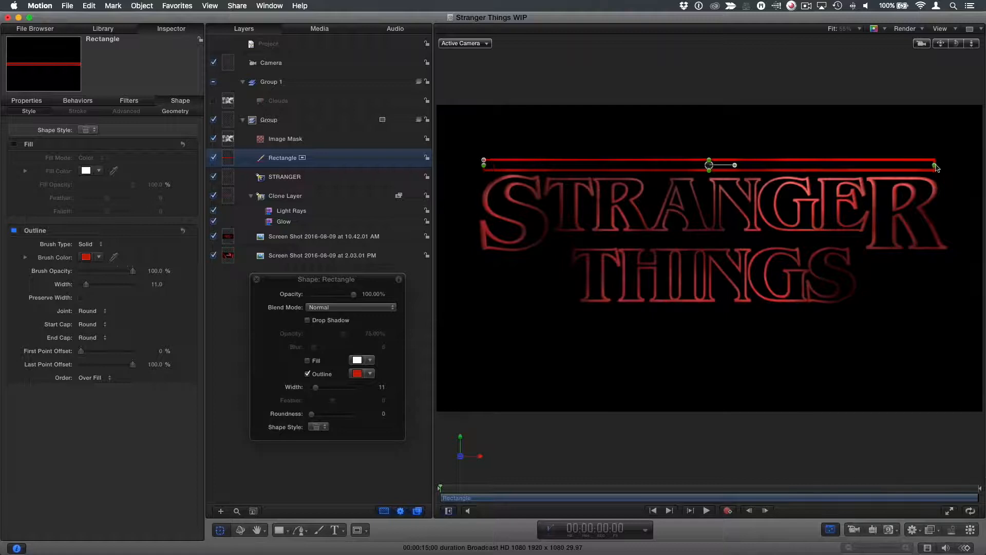
pyautogui.moveTo(936, 167); pyautogui.dragTo(946, 166)
# - Show the rulers, place vertical guides at both outer edges of STRANGER, and align the rectangle's ends with them
pyautogui.press('super+shift+r')
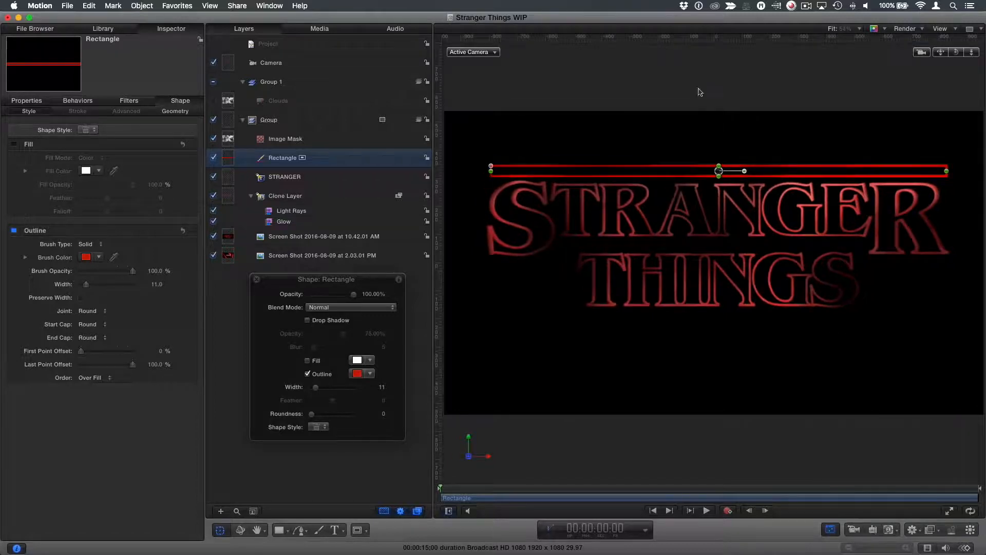
pyautogui.moveTo(438, 193); pyautogui.dragTo(949, 231)
pyautogui.moveTo(491, 169); pyautogui.dragTo(490, 168)
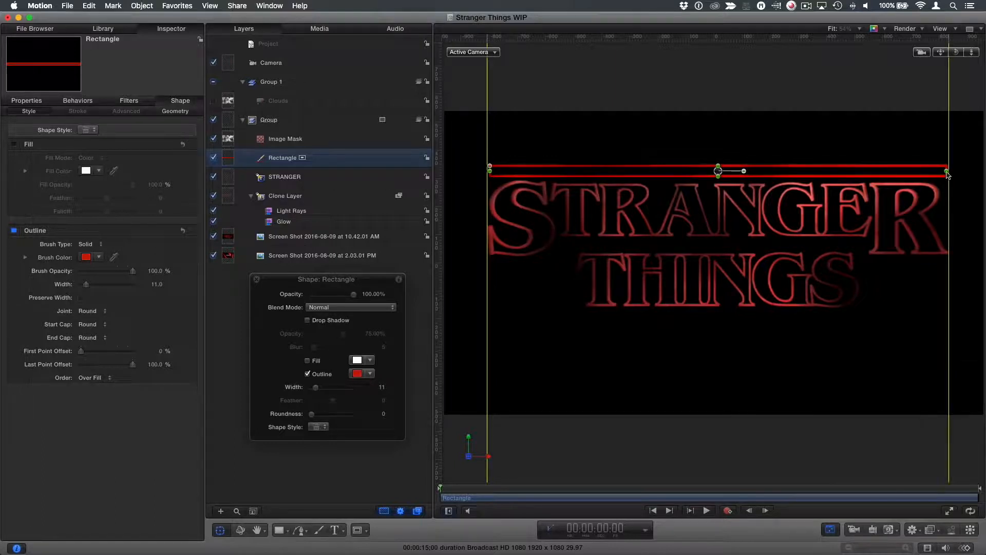
pyautogui.moveTo(947, 170); pyautogui.dragTo(949, 173)
# - Duplicate the rectangle twice and place the shortened copies below STRANGER, one on each side of THINGS
pyautogui.press('super+d')
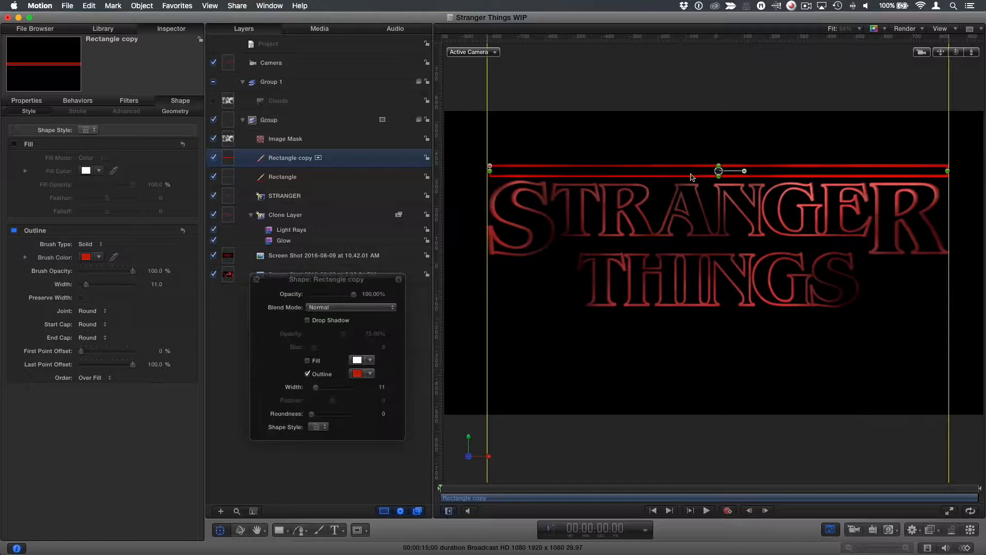
pyautogui.moveTo(692, 177); pyautogui.dragTo(722, 272)
pyautogui.moveTo(948, 266)
pyautogui.mouseDown()
pyautogui.moveTo(578, 265)
pyautogui.moveTo(940, 270)
pyautogui.mouseUp()
pyautogui.press('super+d')
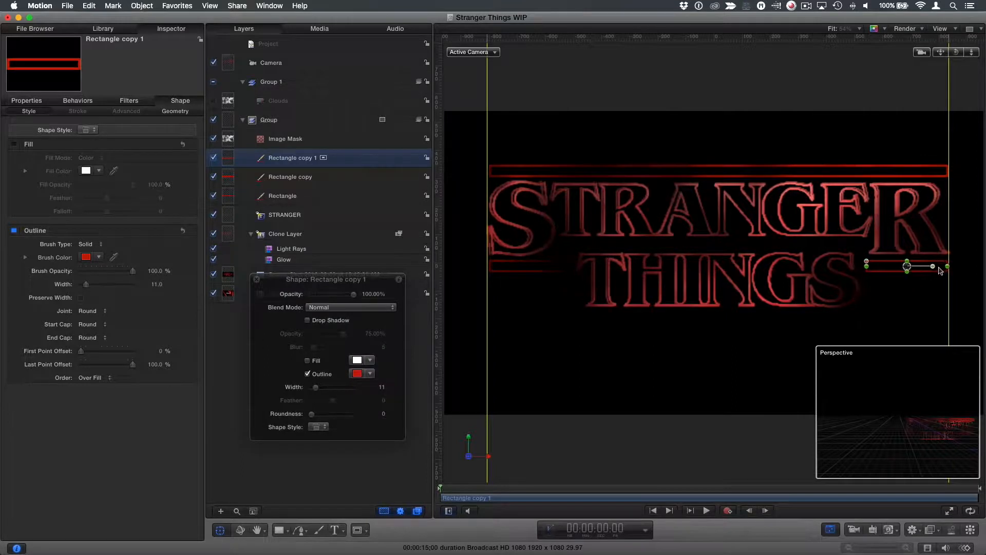
pyautogui.click(351, 355)
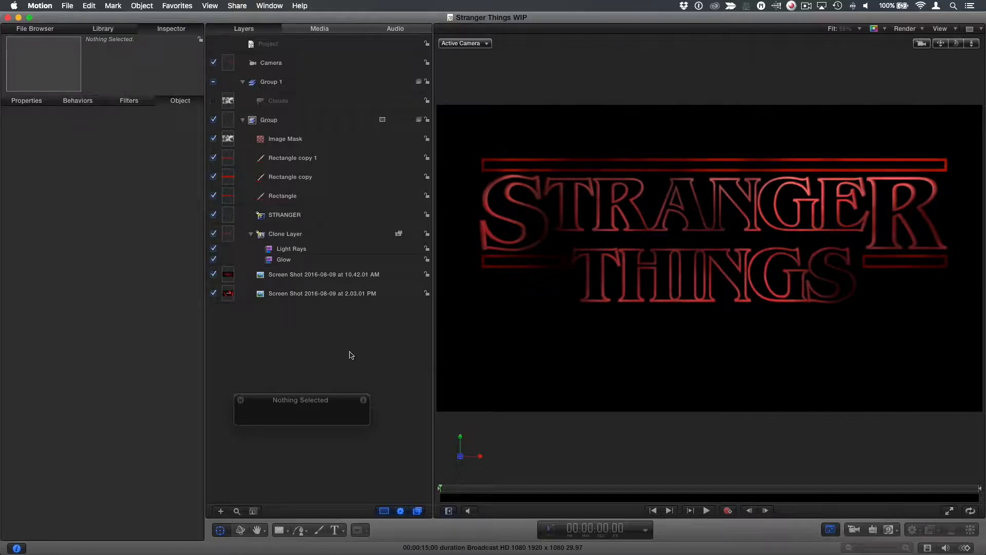
# - Import the audio file MP St score standard mix.aif into the project and select its track in the audio list
pyautogui.click(48, 30)
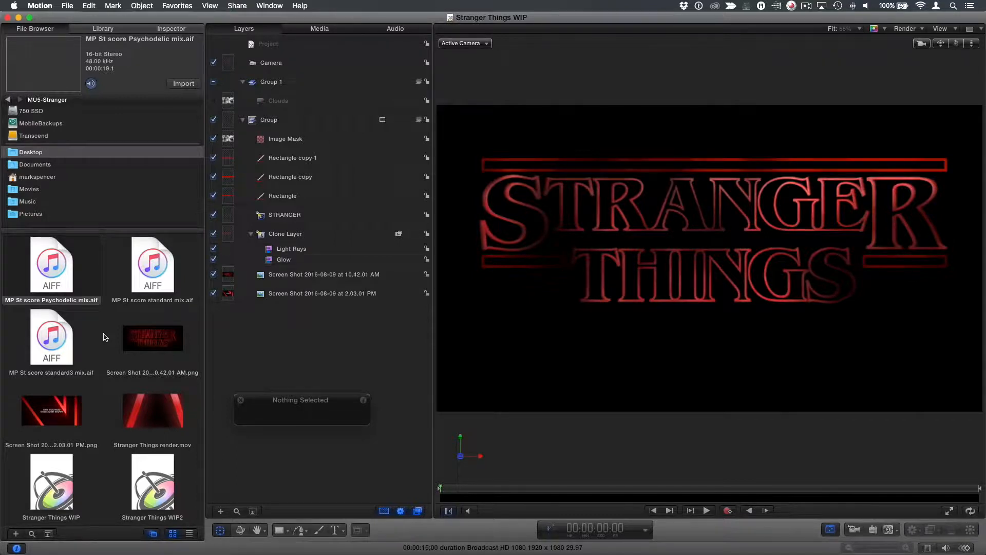
pyautogui.moveTo(146, 282); pyautogui.dragTo(299, 332)
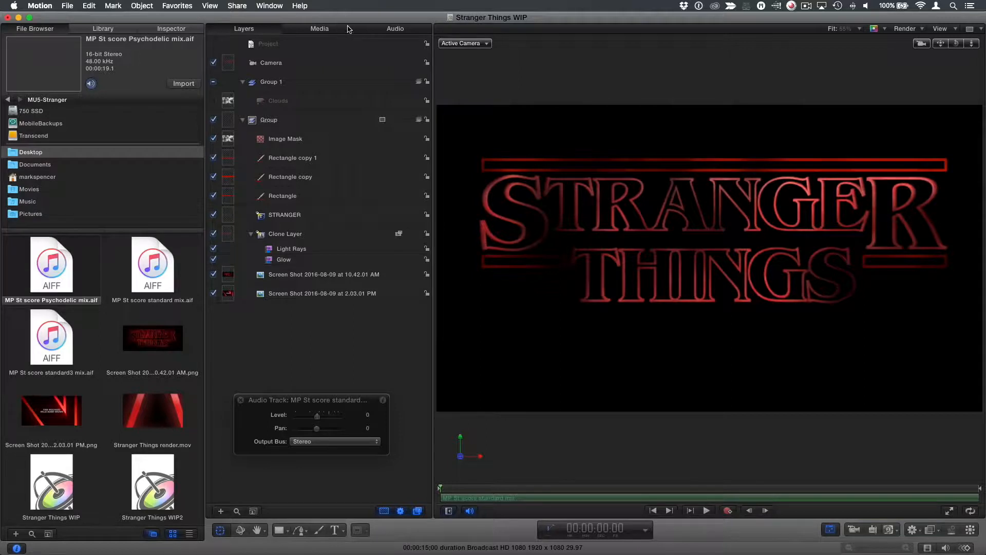
pyautogui.click(377, 31)
pyautogui.click(328, 70)
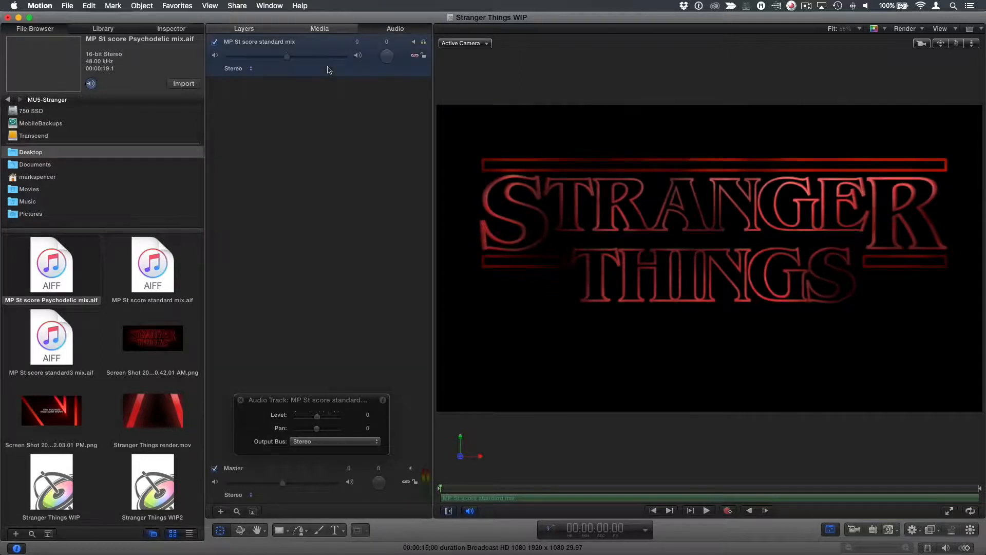
# - Show the music track in the audio timeline, enlarge it to reveal the waveform, and scrub through the project before hiding the timeline
pyautogui.click(265, 30)
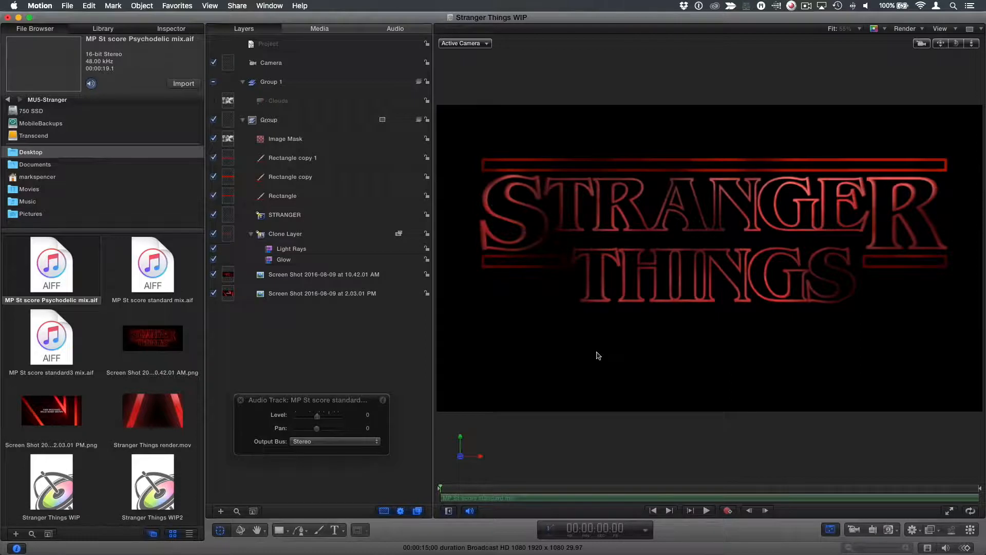
pyautogui.press('super+7')
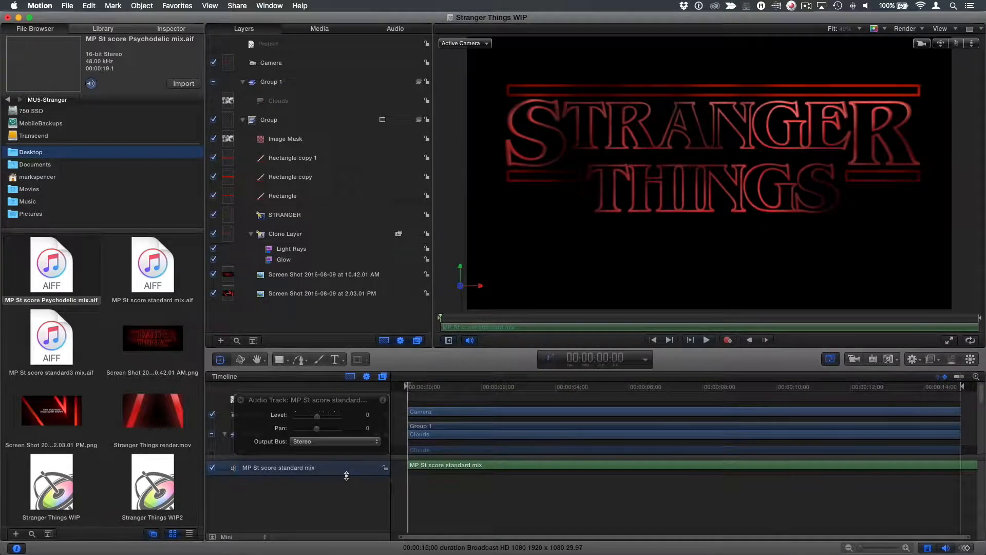
pyautogui.moveTo(347, 476); pyautogui.dragTo(346, 487)
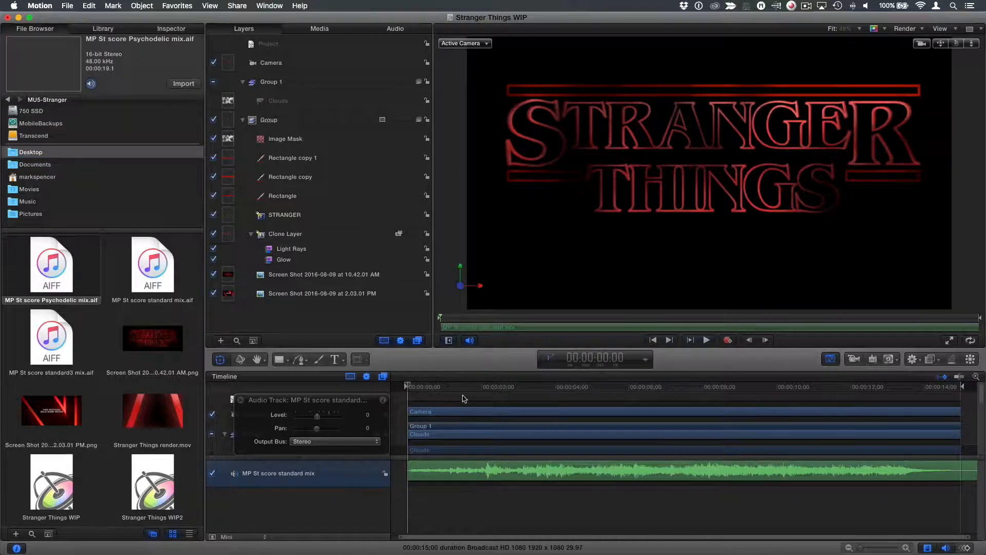
pyautogui.moveTo(421, 392); pyautogui.dragTo(983, 397)
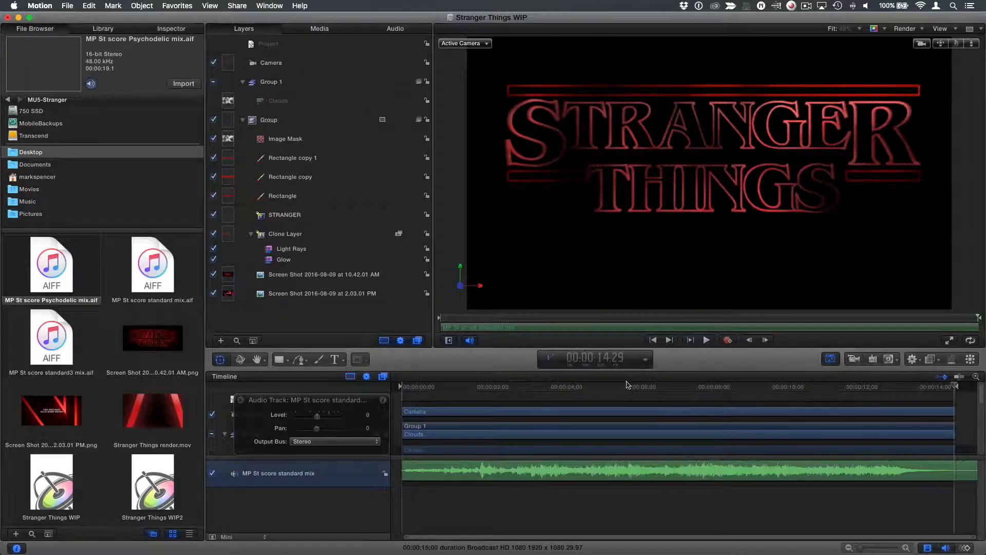
pyautogui.press('Home')
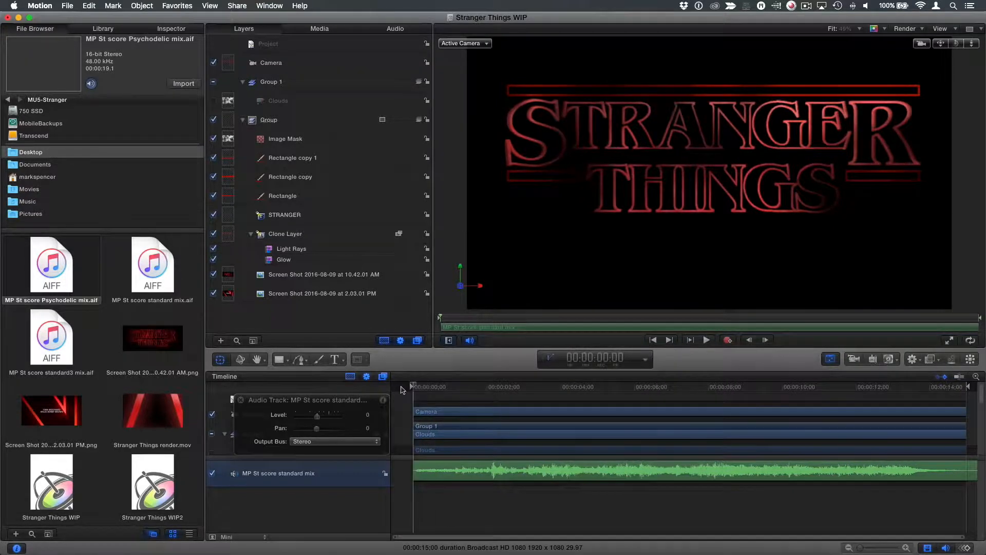
pyautogui.press('F6')
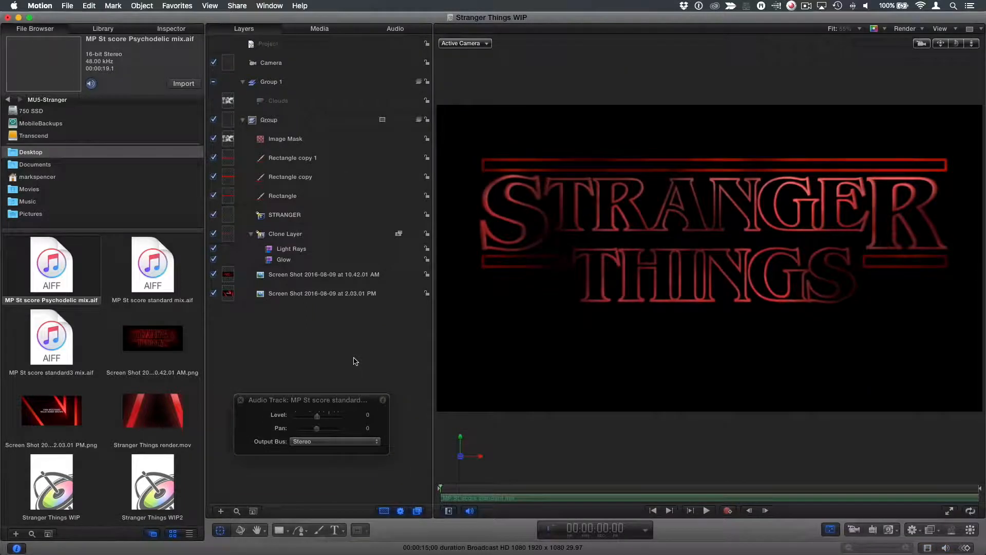
# - Add the Sequence Text behavior from the Text Animation behaviors to the STRANGER text layer
pyautogui.click(346, 221)
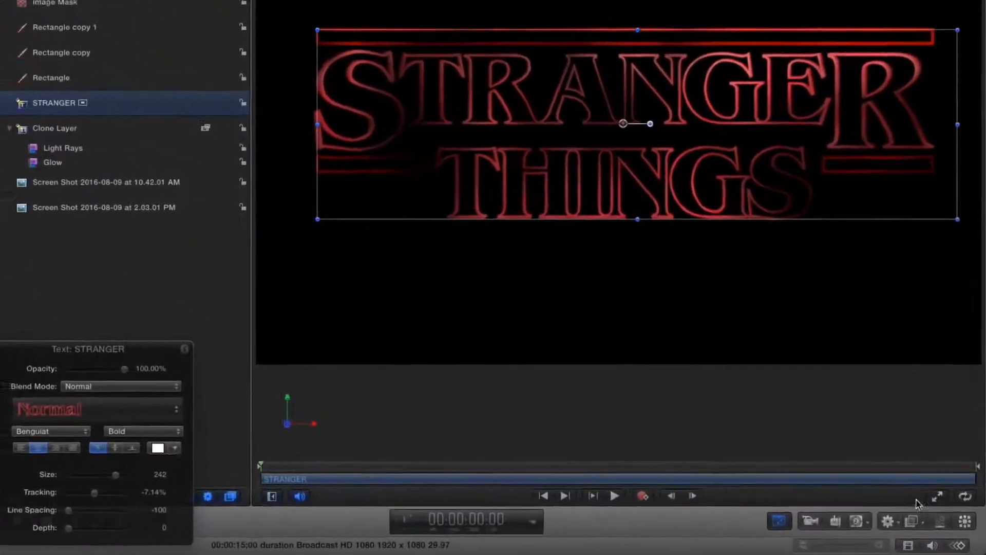
pyautogui.click(888, 521)
pyautogui.moveTo(907, 417)
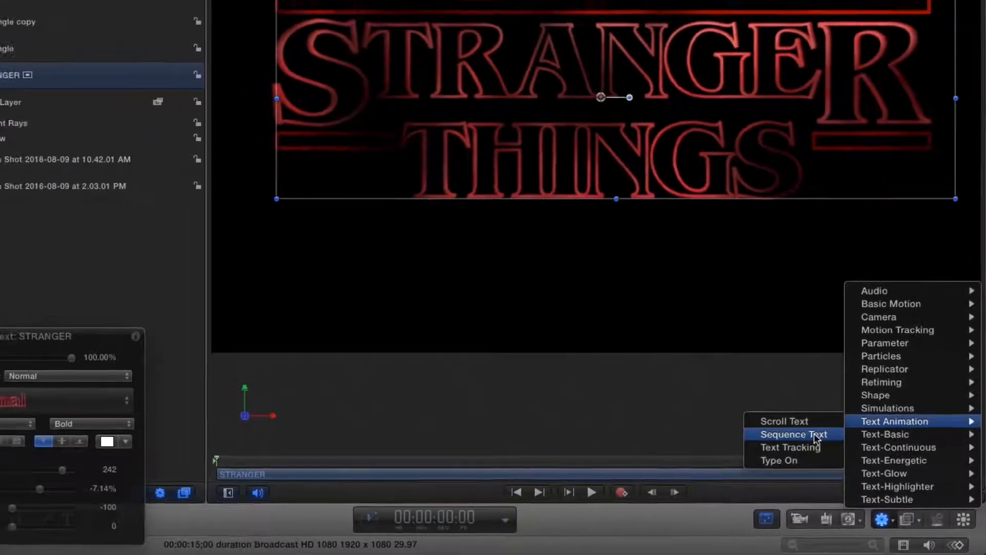
pyautogui.click(802, 426)
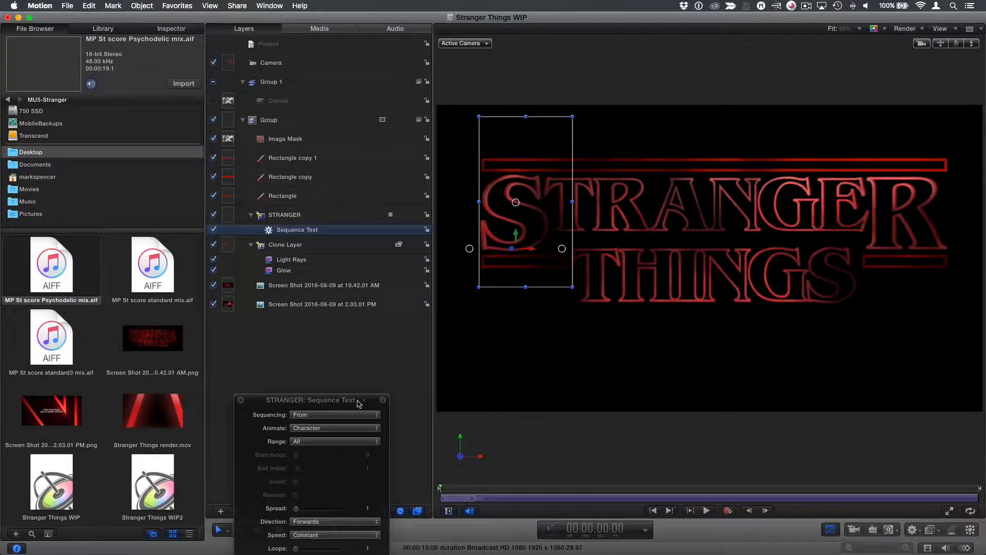
# - Offset the Sequence Text starting position to about X -220.9 px and Y 308.8 px, and scrub to check the motion
pyautogui.moveTo(326, 405); pyautogui.dragTo(301, 307)
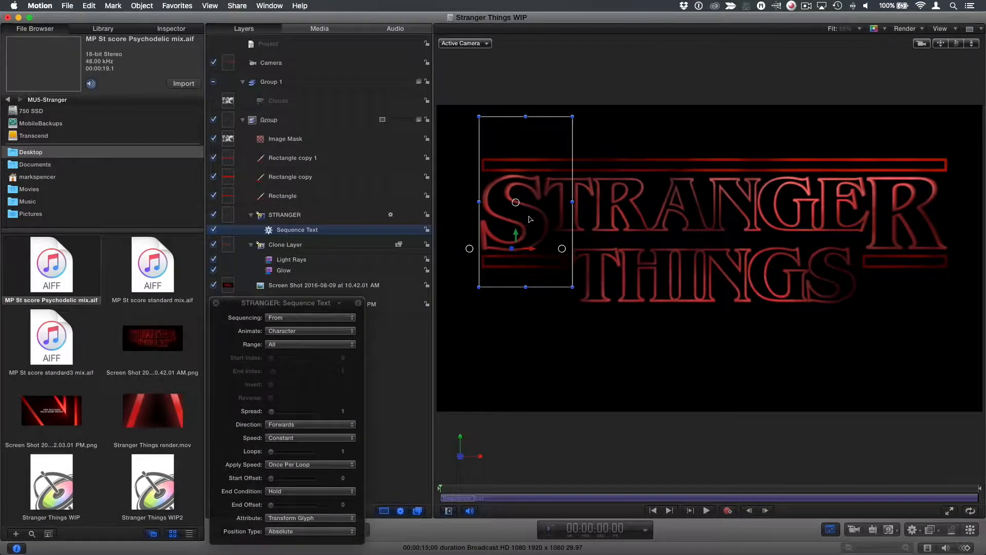
pyautogui.moveTo(516, 235); pyautogui.dragTo(471, 161)
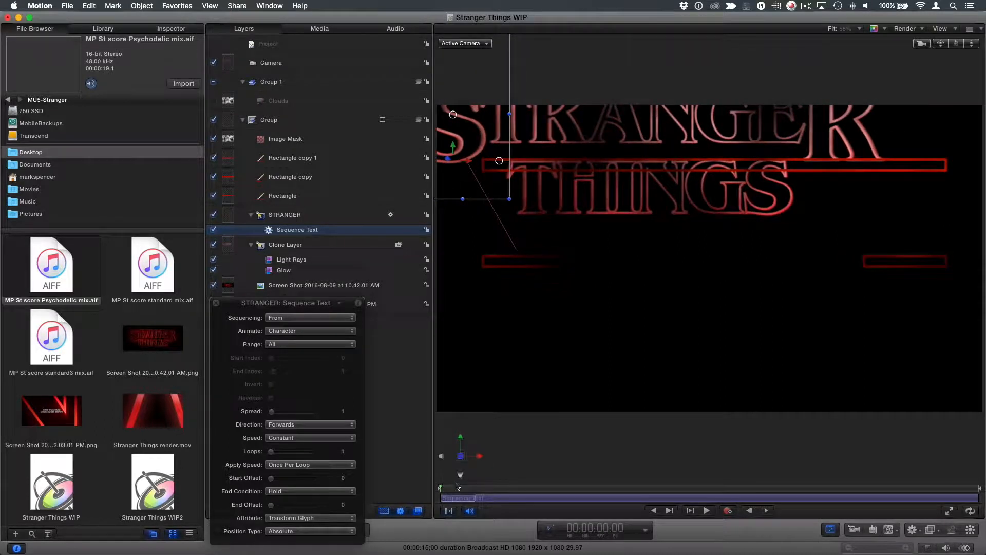
pyautogui.moveTo(452, 493)
pyautogui.mouseDown()
pyautogui.moveTo(955, 509)
pyautogui.moveTo(433, 492)
pyautogui.mouseUp()
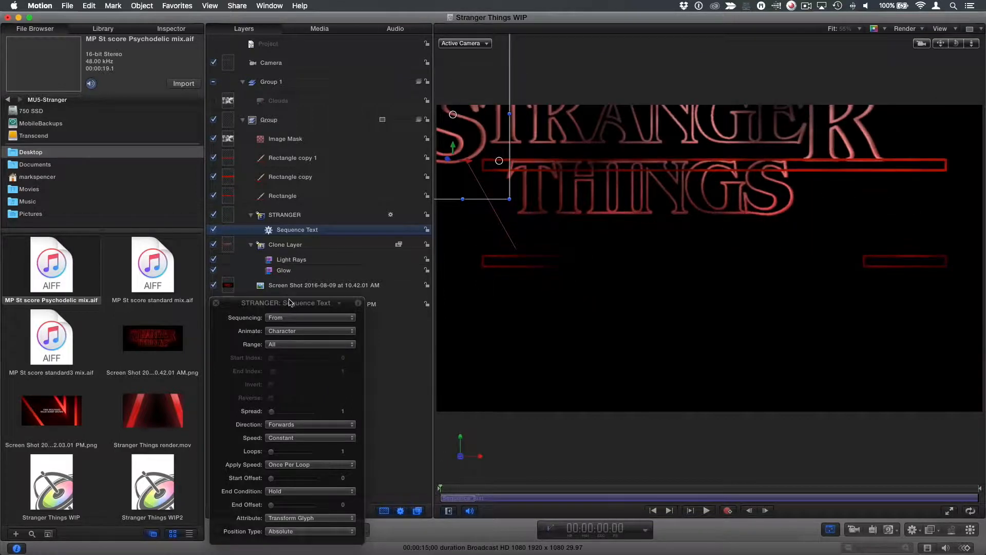
# - Hide the layers Rectangle copy 1, Rectangle copy and Rectangle
pyautogui.moveTo(290, 302); pyautogui.dragTo(292, 328)
pyautogui.click(214, 157)
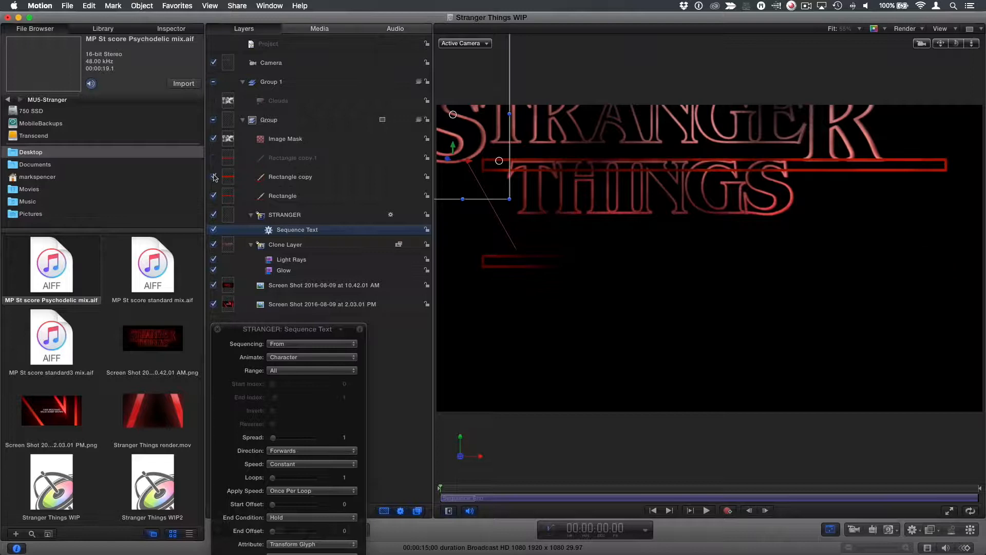
pyautogui.click(213, 176)
pyautogui.click(214, 196)
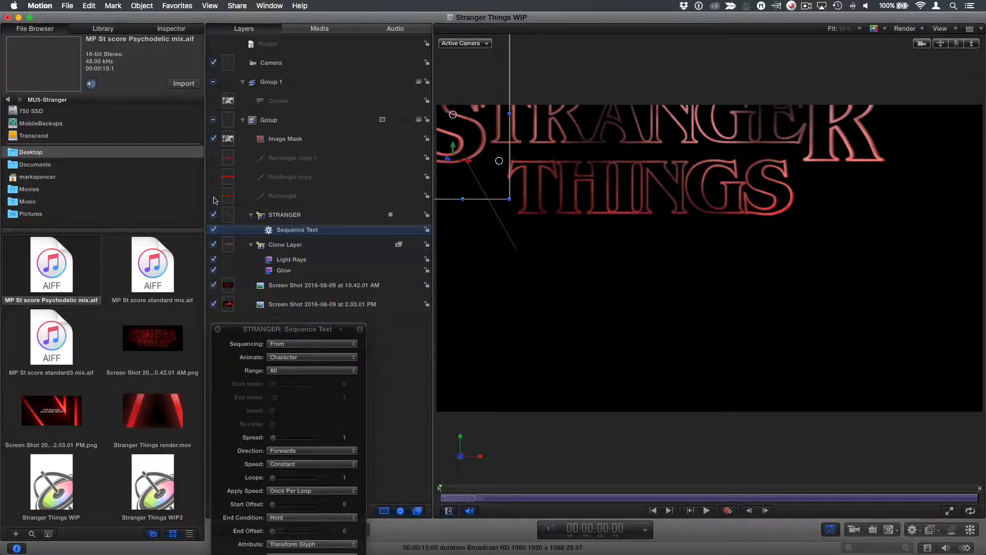
# - Set the Sequence Text behavior's Spread to 100 and its Speed to Ease Out, scrubbing to preview the spread
pyautogui.click(172, 29)
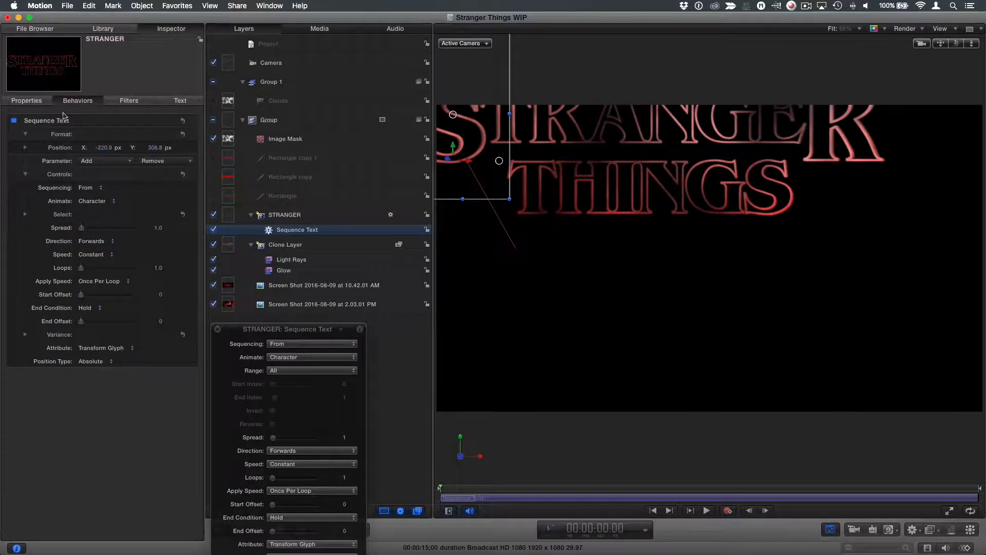
pyautogui.moveTo(82, 227); pyautogui.dragTo(158, 228)
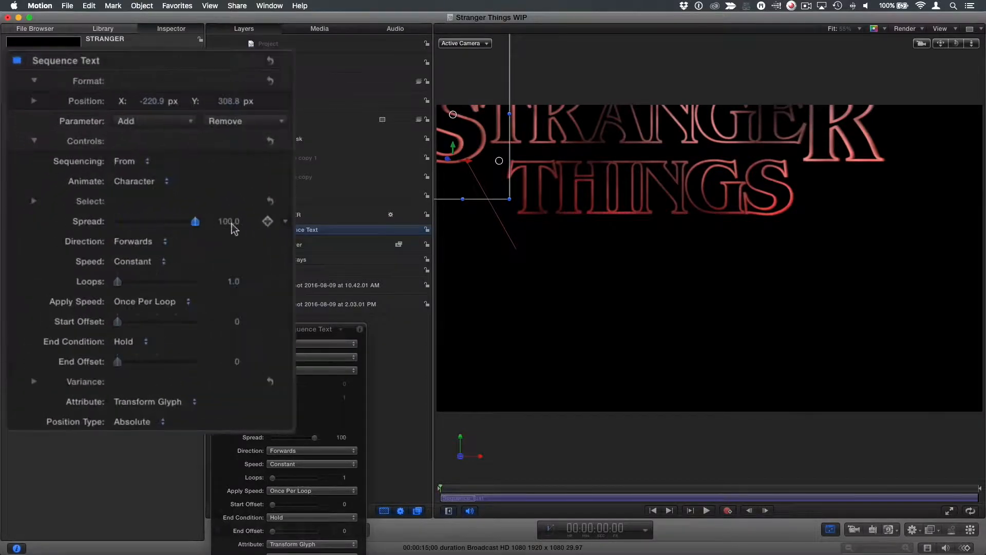
pyautogui.moveTo(441, 488); pyautogui.dragTo(888, 507)
pyautogui.click(441, 489)
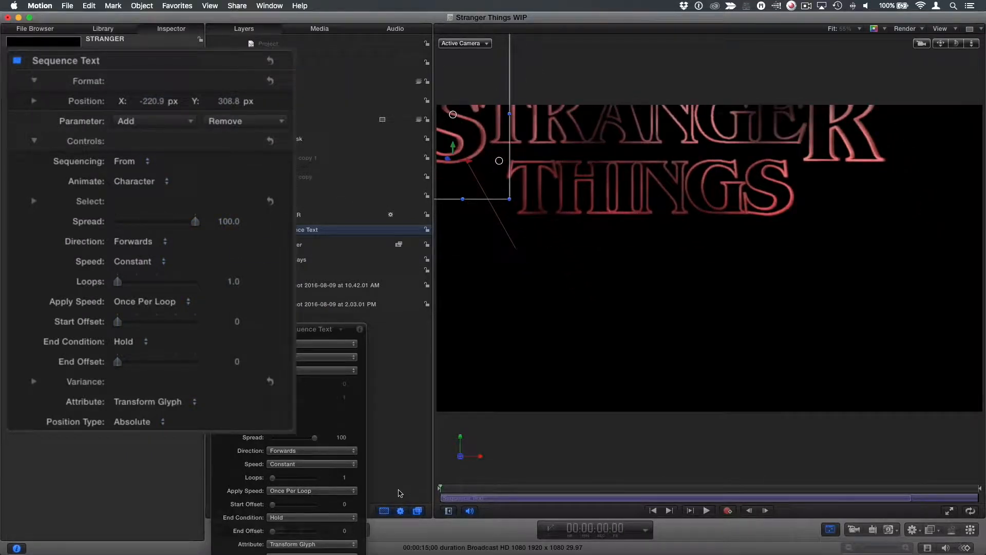
pyautogui.click(135, 262)
pyautogui.click(145, 291)
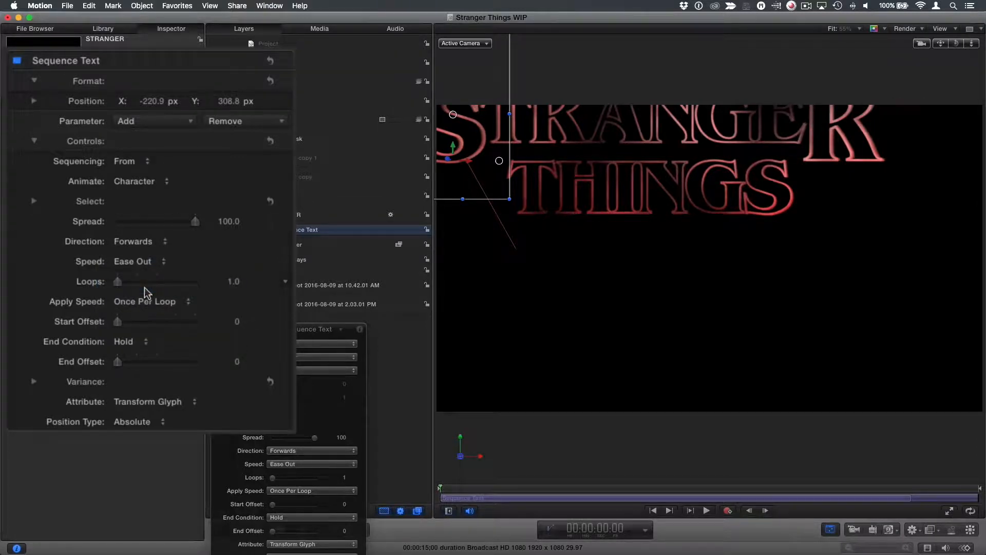
# - Set the Sequence Text Variance to 100% so the letters scatter, and scrub through the animation
pyautogui.click(35, 381)
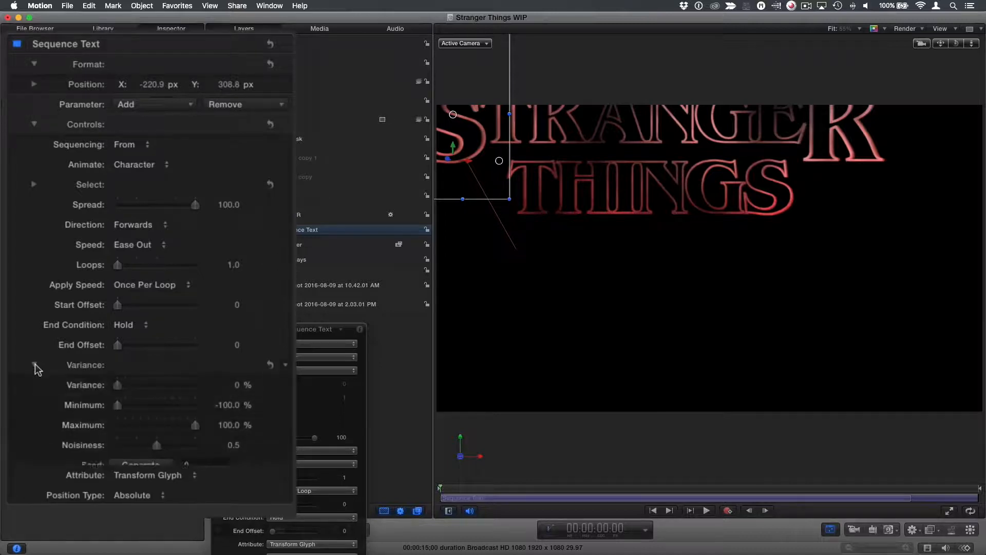
pyautogui.moveTo(118, 386); pyautogui.dragTo(246, 395)
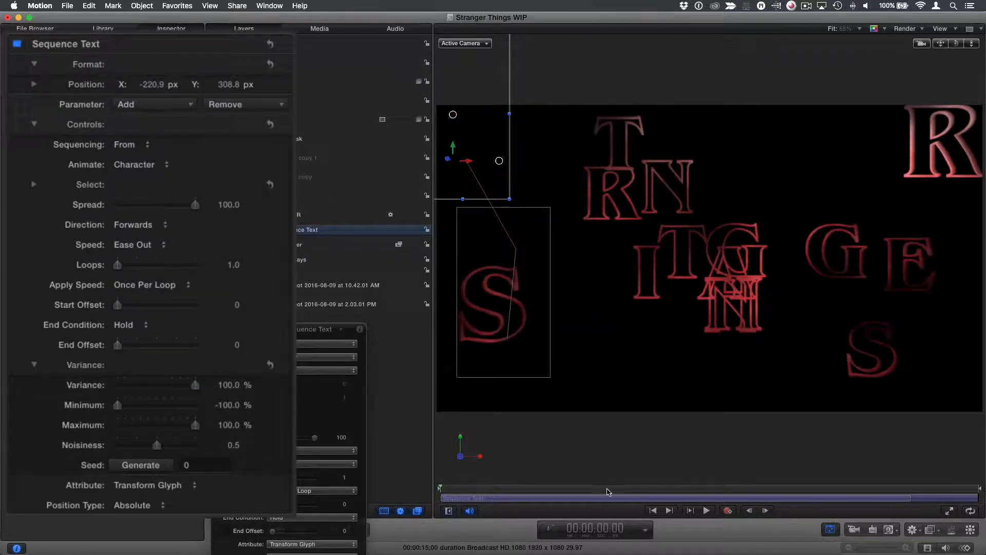
pyautogui.moveTo(455, 492); pyautogui.dragTo(232, 445)
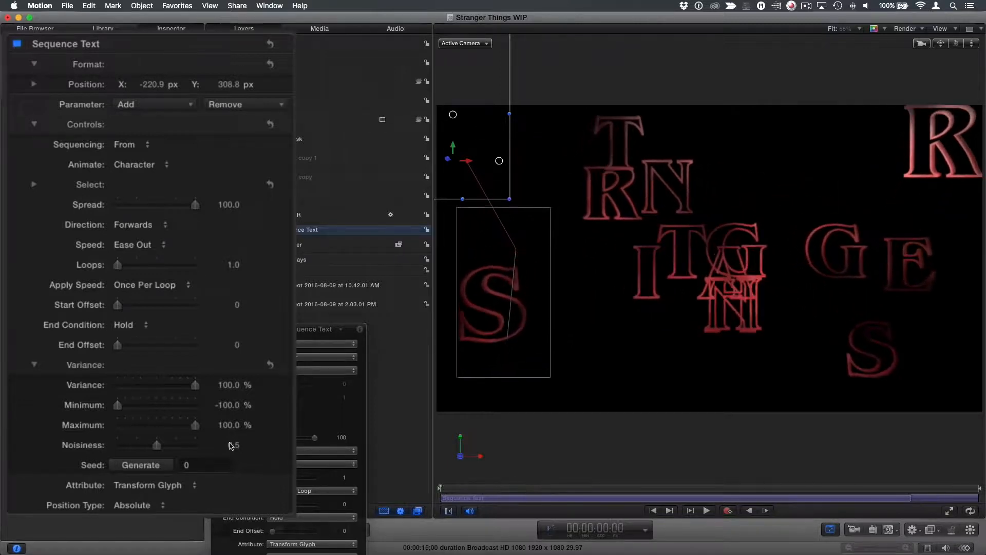
# - Generate new random seeds for the variance until reaching seed 812643672, and scrub the new letter arrangement
pyautogui.click(140, 465)
pyautogui.click(141, 465)
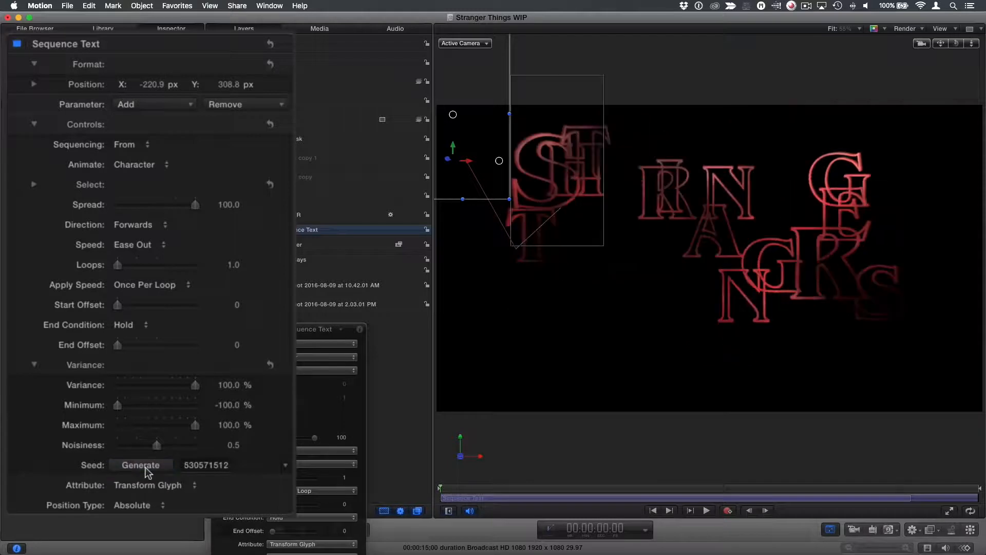
pyautogui.click(141, 465)
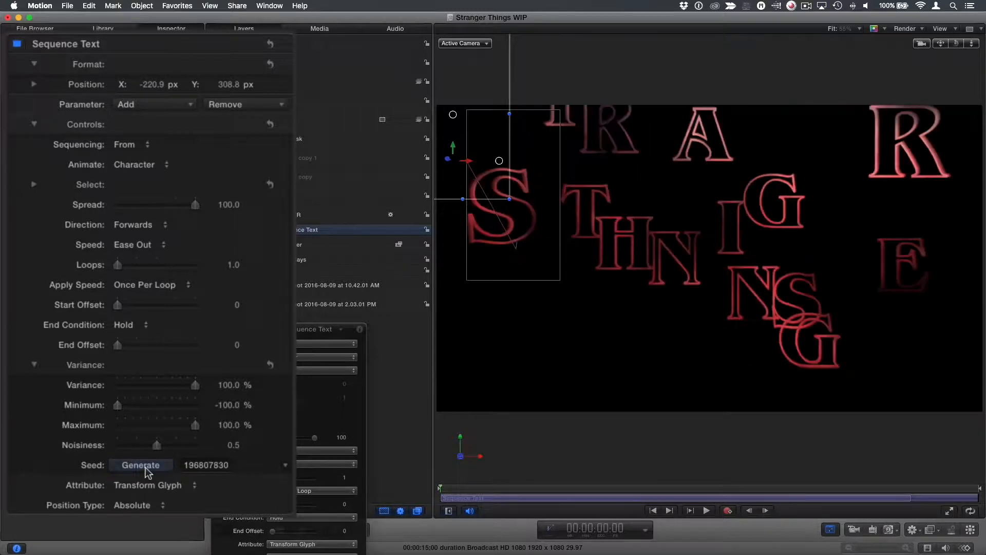
pyautogui.click(141, 465)
pyautogui.click(140, 465)
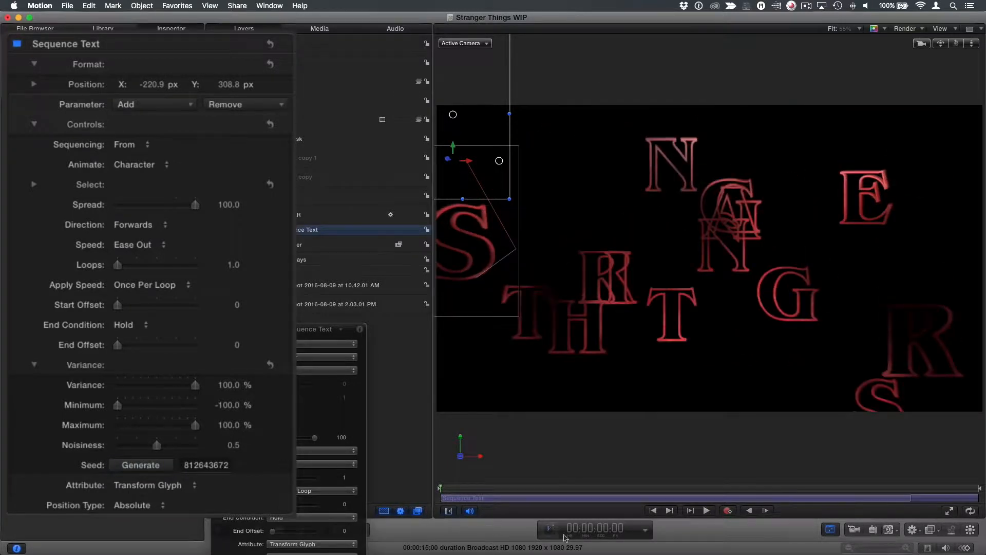
pyautogui.moveTo(441, 488); pyautogui.dragTo(421, 491)
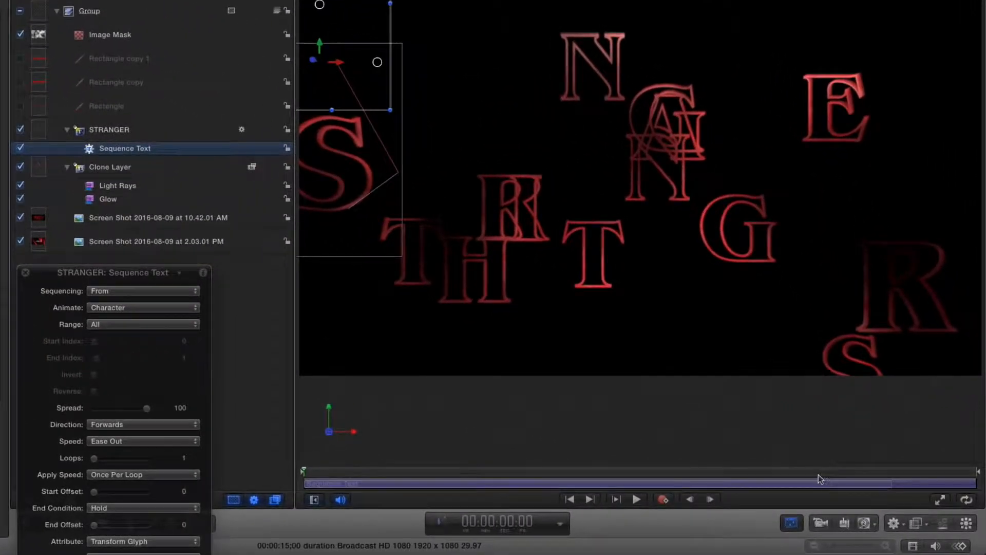
# - Place the playhead at 00:00:12:17 and make the three rectangle layers visible again
pyautogui.moveTo(853, 492); pyautogui.dragTo(869, 480)
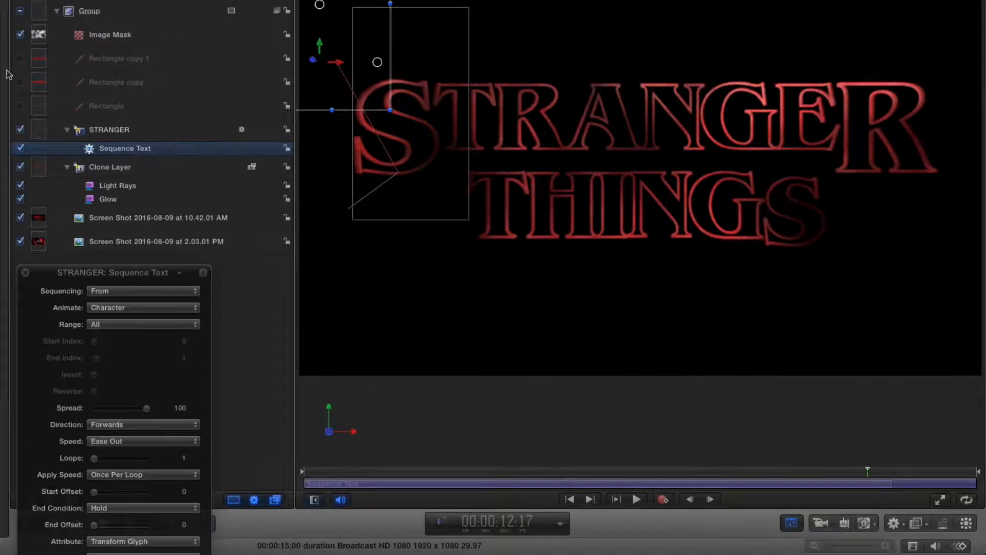
pyautogui.click(20, 59)
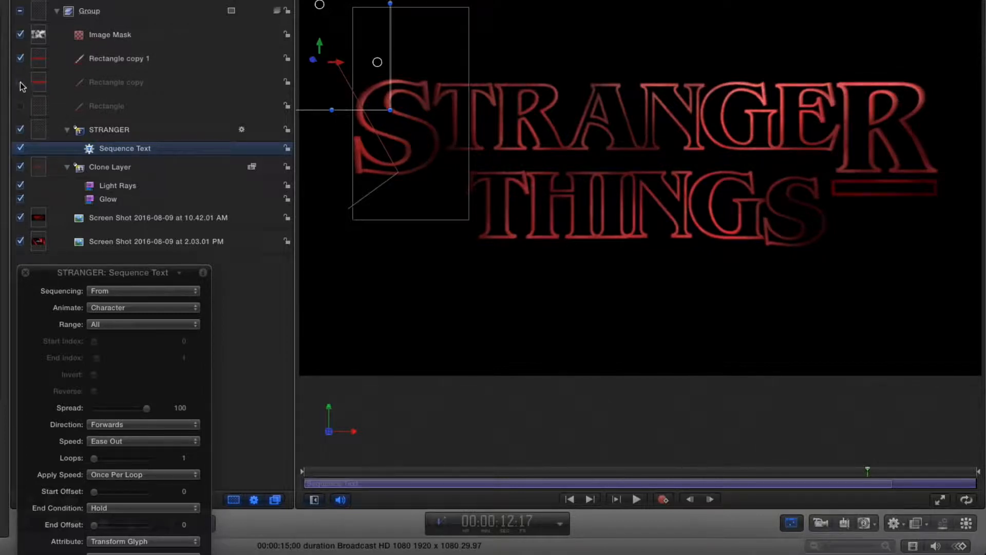
pyautogui.click(20, 82)
pyautogui.click(20, 106)
# - Select all three rectangle layers and trim their start to the playhead at 00:00:12:17
pyautogui.click(151, 66)
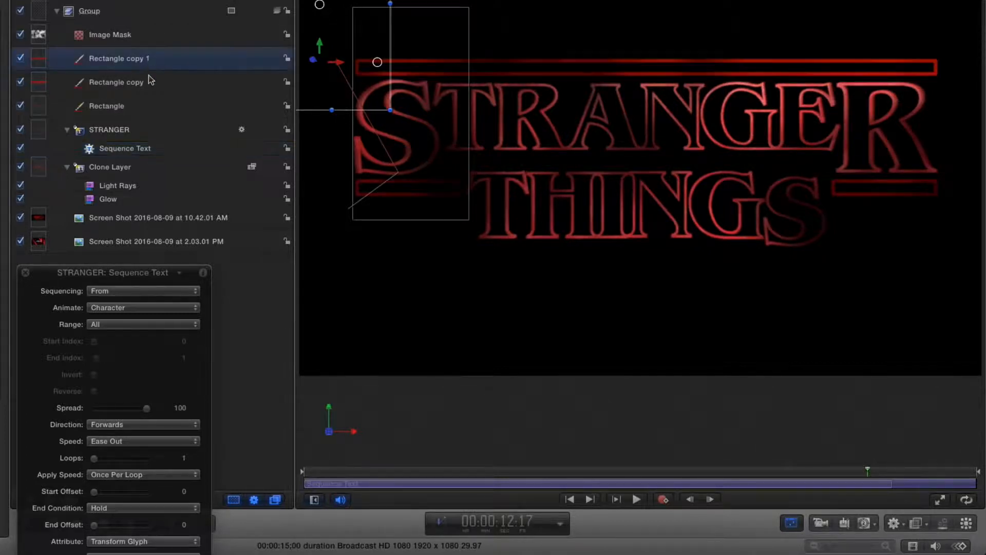
pyautogui.keyDown('shift'); pyautogui.click(158, 106); pyautogui.keyUp('shift')
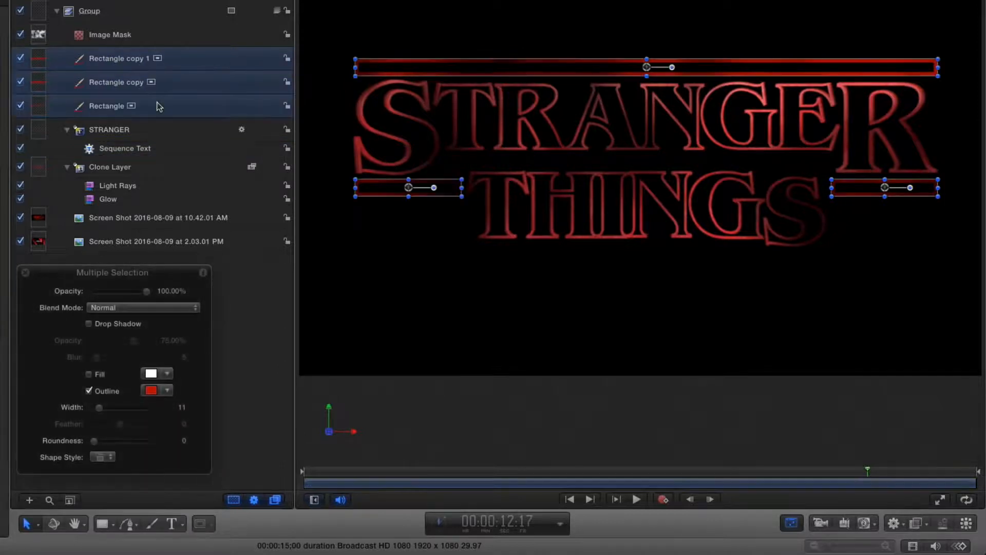
pyautogui.press('i')
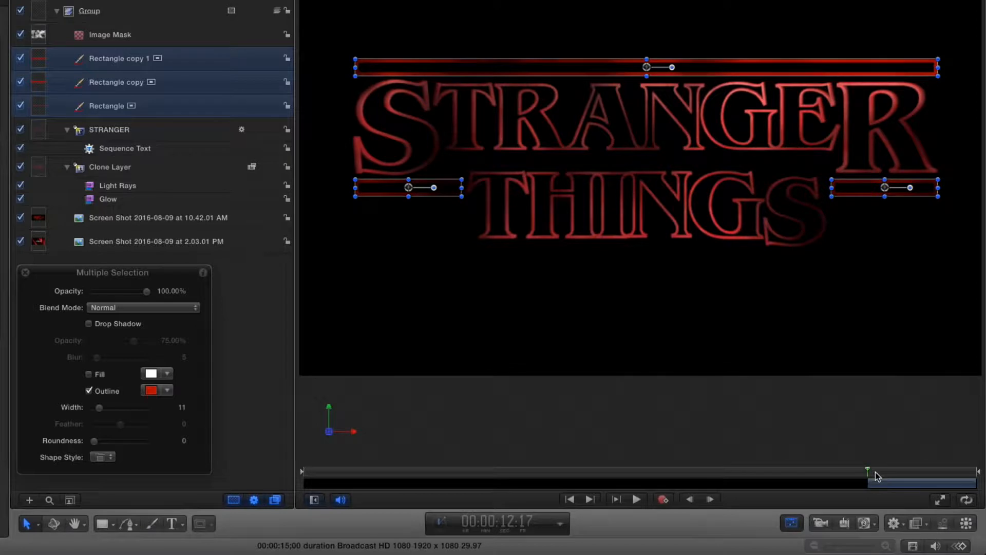
# - Add a keyframe for the Size of the three selected rectangles at 00:00:14:13
pyautogui.moveTo(876, 471); pyautogui.dragTo(952, 473)
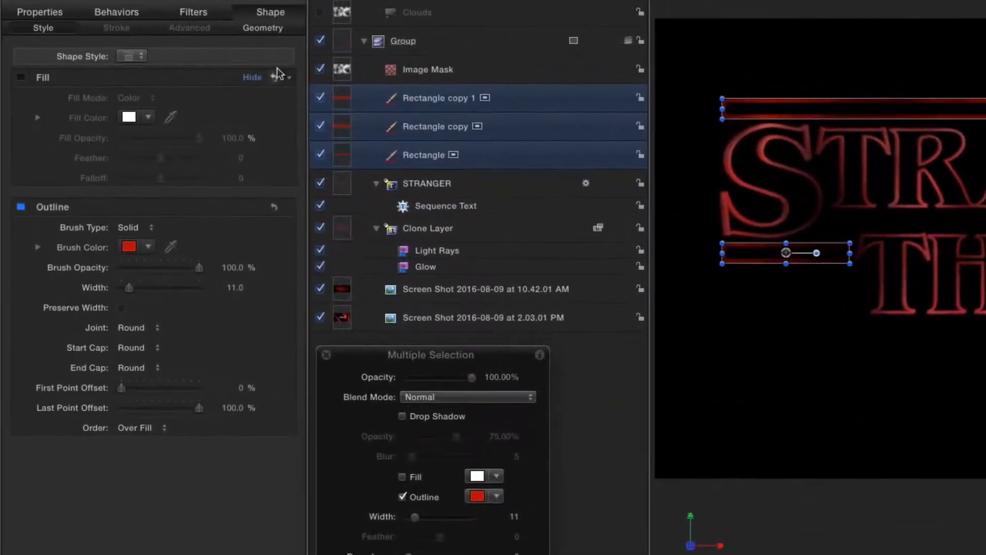
pyautogui.click(268, 31)
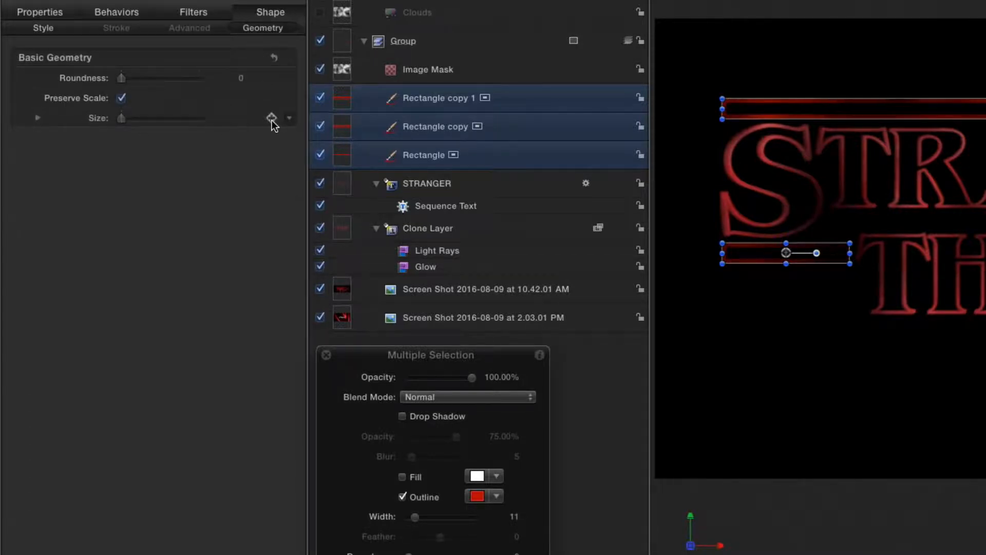
pyautogui.click(271, 119)
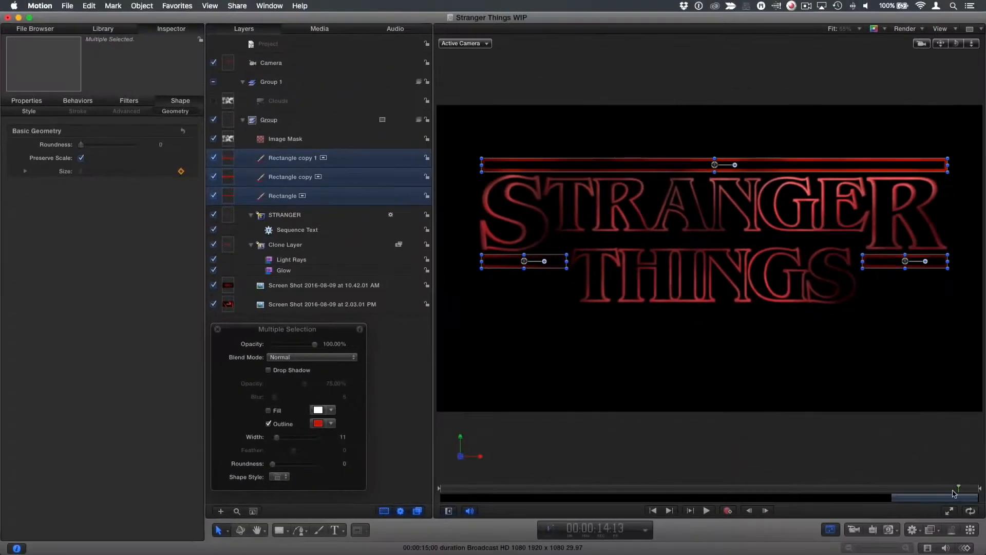
# - At 00:00:13:13, shrink the three rectangles' widths to small squares around their centres, then preview the bars growing and deselect them
pyautogui.moveTo(956, 492); pyautogui.dragTo(923, 493)
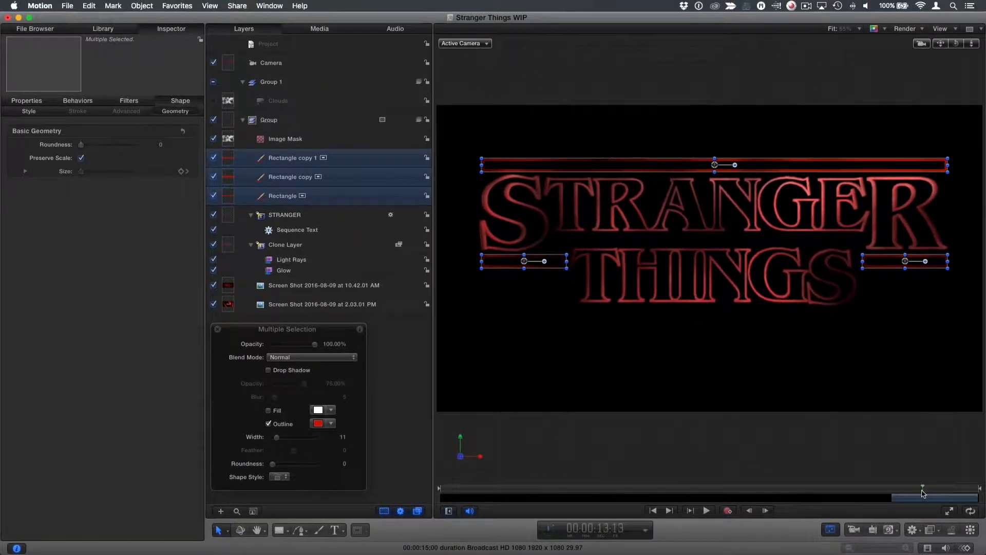
pyautogui.rightClick(597, 169)
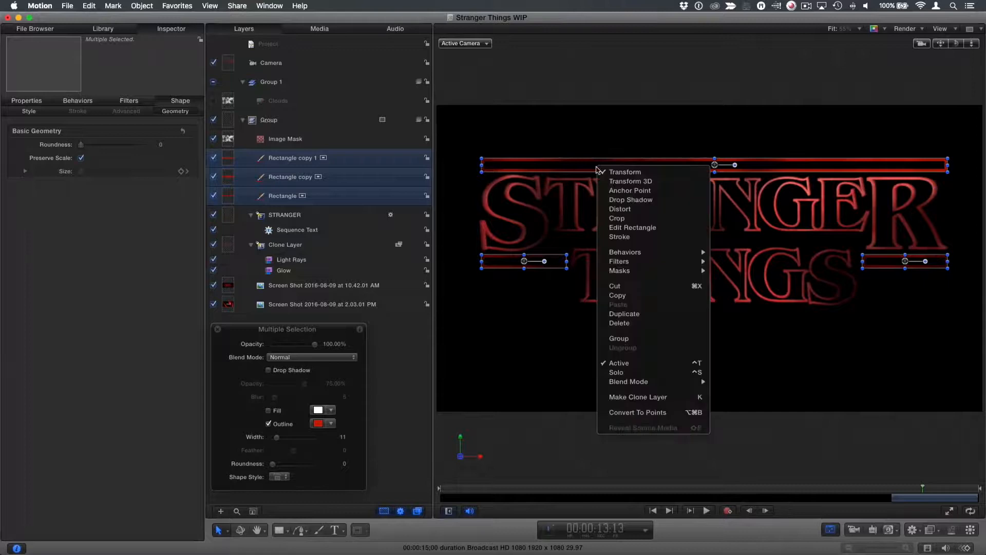
pyautogui.click(620, 228)
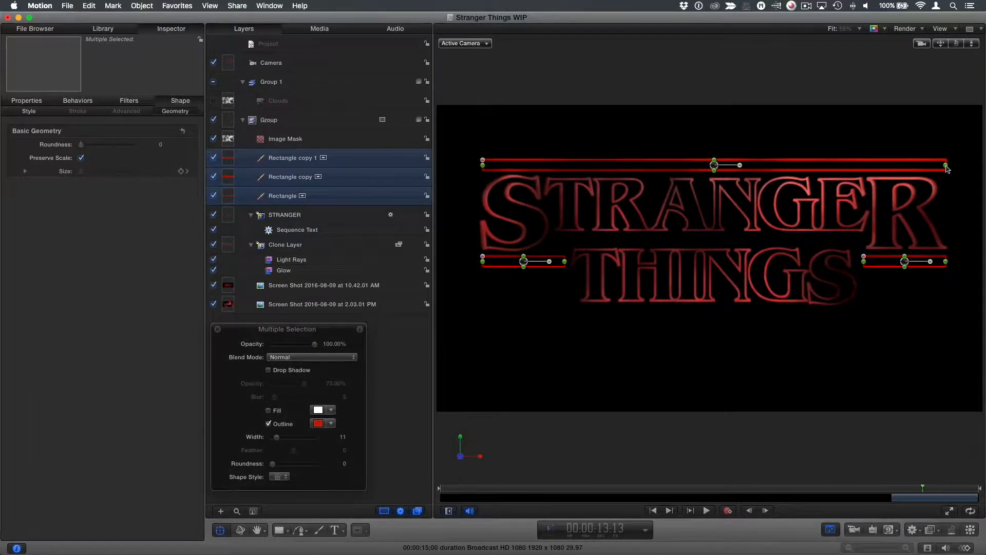
pyautogui.moveTo(947, 168); pyautogui.dragTo(721, 169)
pyautogui.moveTo(566, 264); pyautogui.dragTo(524, 262)
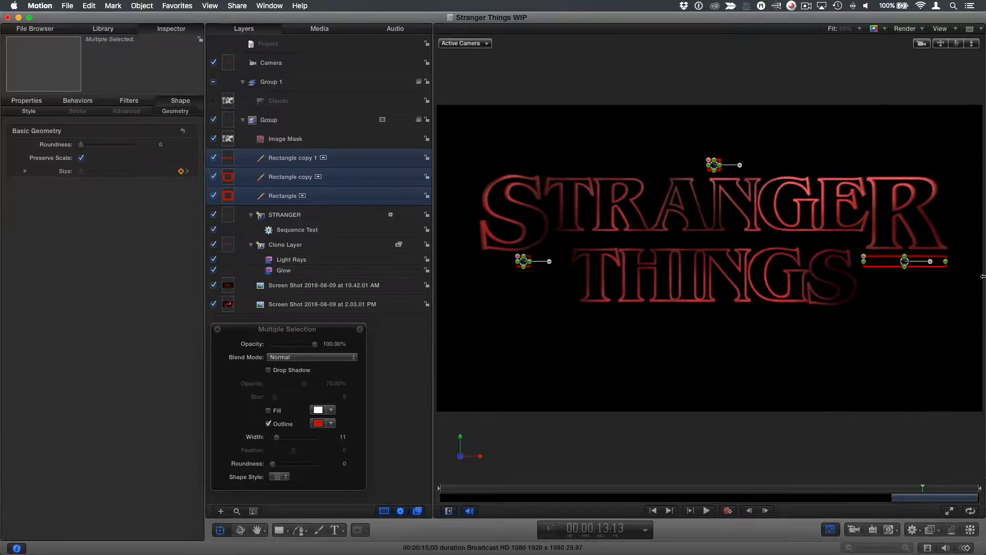
pyautogui.moveTo(946, 261); pyautogui.dragTo(910, 265)
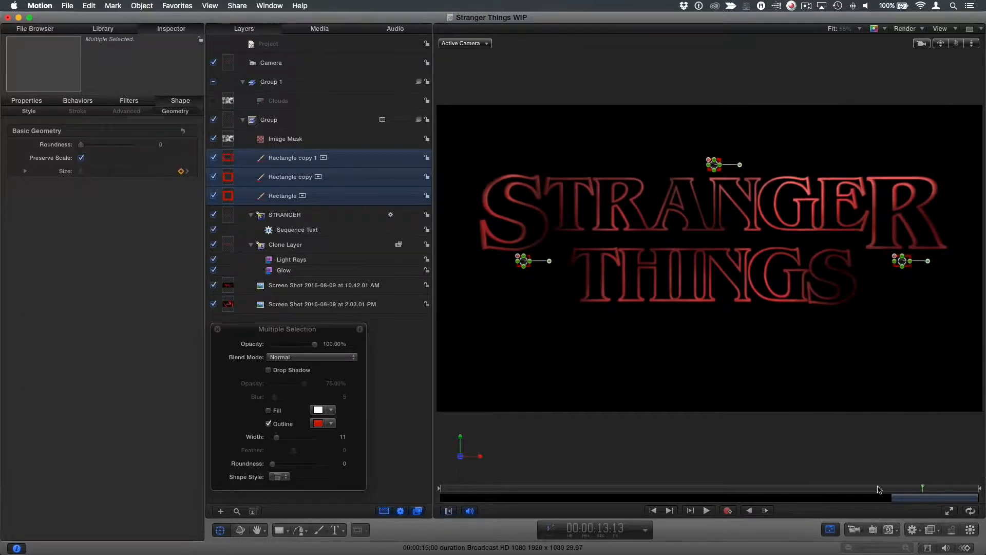
pyautogui.moveTo(874, 489)
pyautogui.mouseDown()
pyautogui.moveTo(727, 490)
pyautogui.moveTo(923, 490)
pyautogui.moveTo(931, 499)
pyautogui.moveTo(905, 504)
pyautogui.moveTo(979, 500)
pyautogui.mouseUp()
pyautogui.click(530, 276)
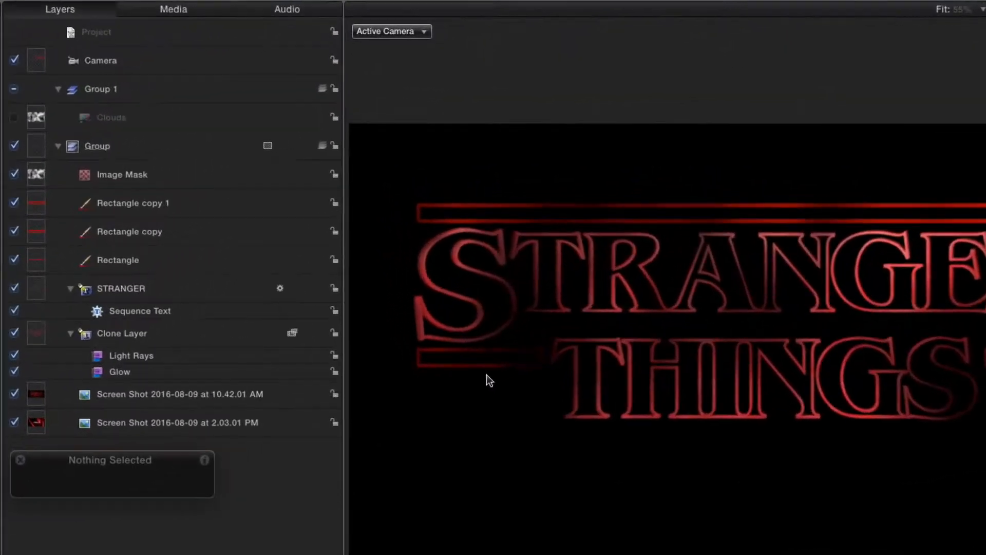
# - Rename the Camera layer as Final Cam
pyautogui.click(105, 65)
pyautogui.doubleClick(85, 58)
pyautogui.write('Final Cam')
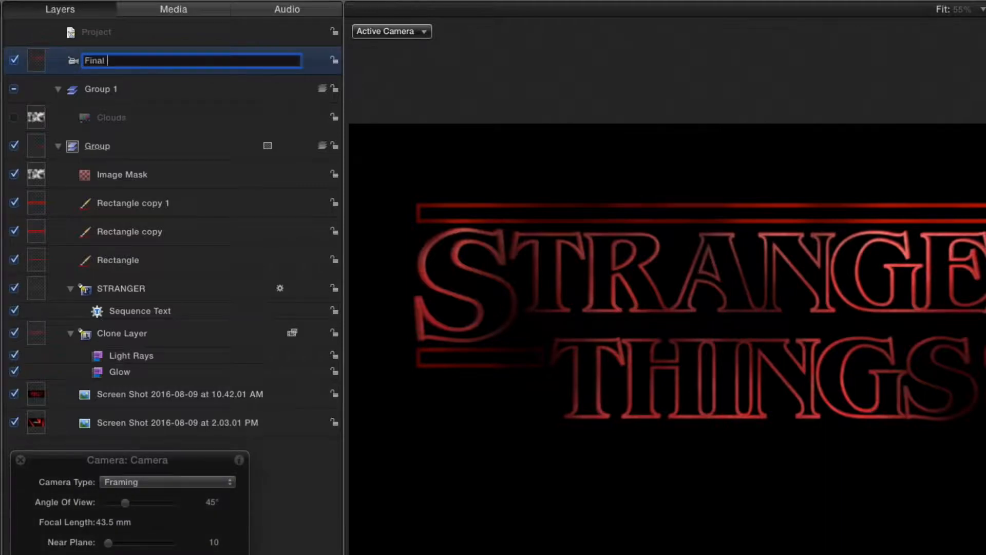
pyautogui.press('Return')
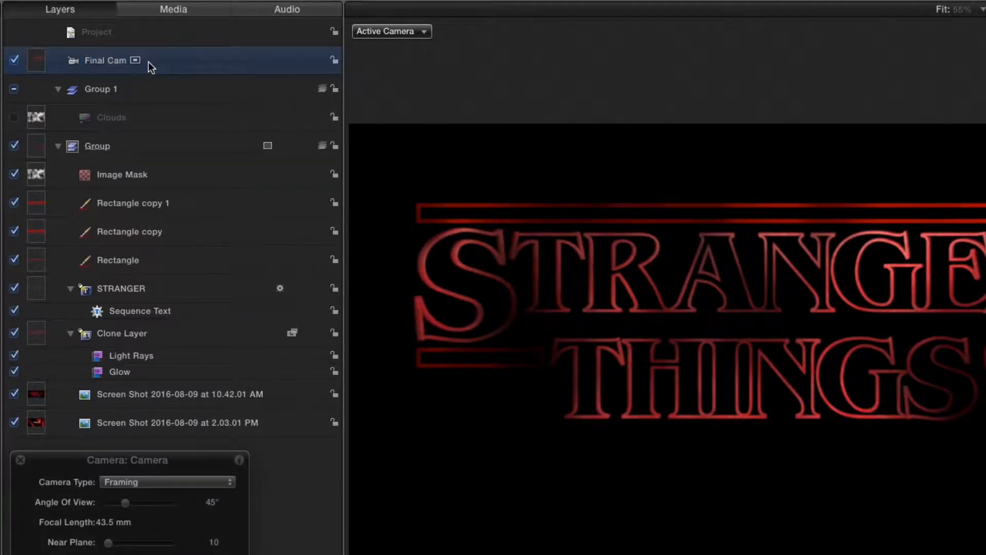
# - Duplicate Final Cam and rename the copy as Cam 1
pyautogui.press('super+d')
pyautogui.doubleClick(149, 62)
pyautogui.write('Cam ')
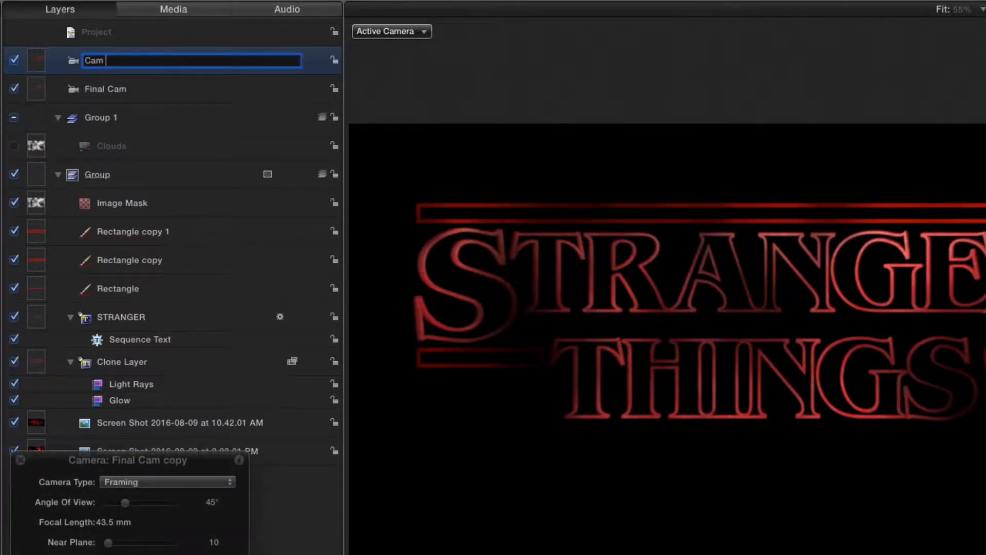
pyautogui.write('1')
pyautogui.press('Return')
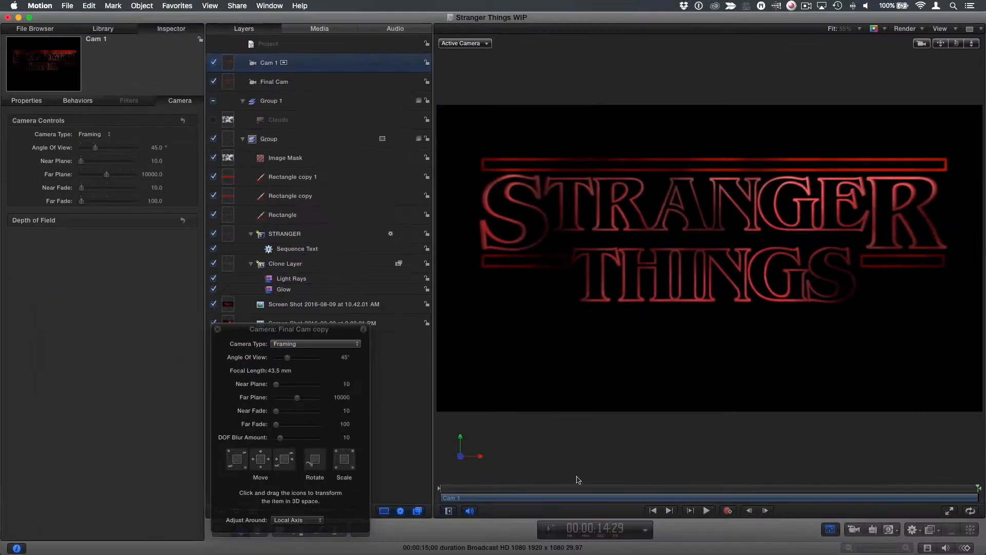
# - From the project start, pan and dolly Cam 1 in to a tight close-up of the letters, adjusting its framing at 00:00:02:25
pyautogui.press('Home')
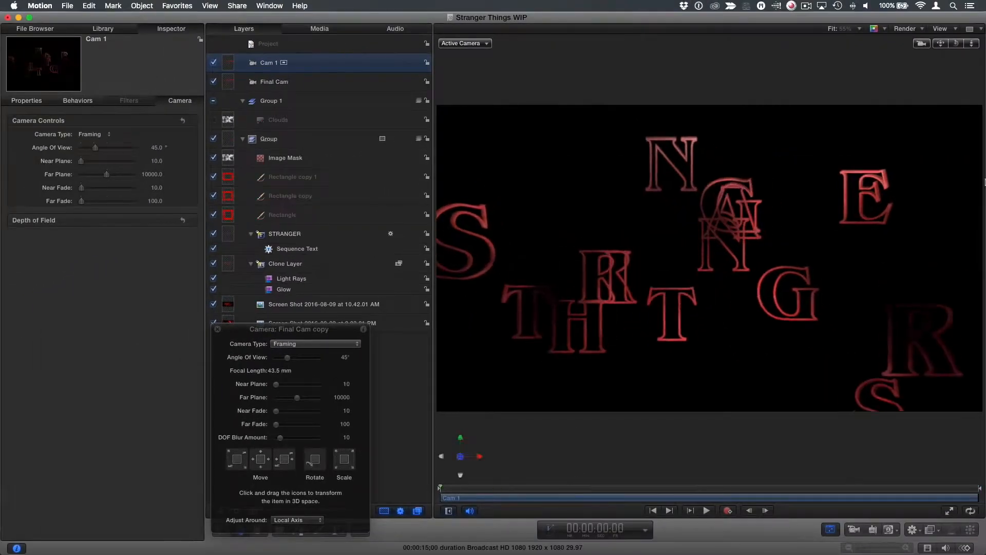
pyautogui.moveTo(941, 43); pyautogui.dragTo(912, 24)
pyautogui.moveTo(972, 43)
pyautogui.mouseDown()
pyautogui.moveTo(983, 43)
pyautogui.moveTo(972, 44)
pyautogui.mouseUp()
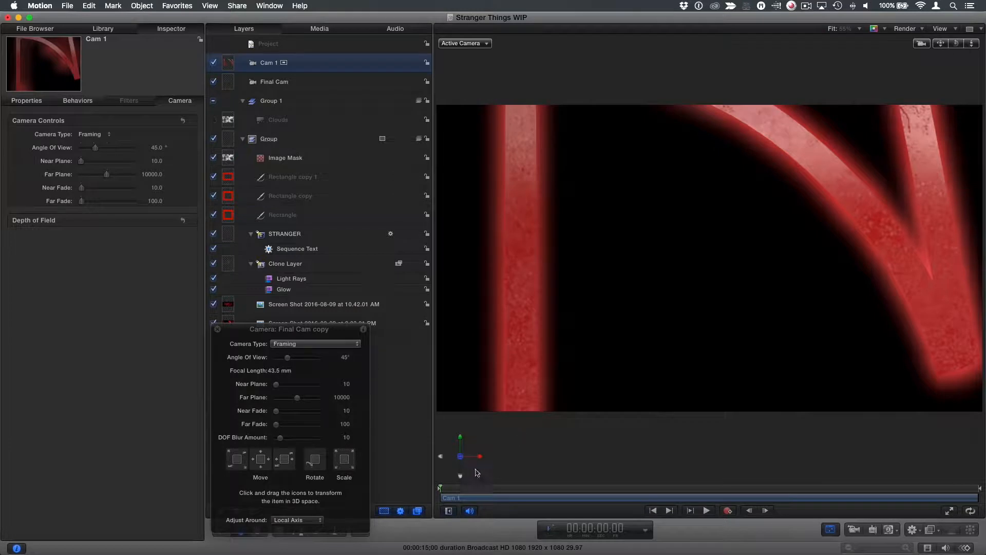
pyautogui.moveTo(456, 491); pyautogui.dragTo(545, 493)
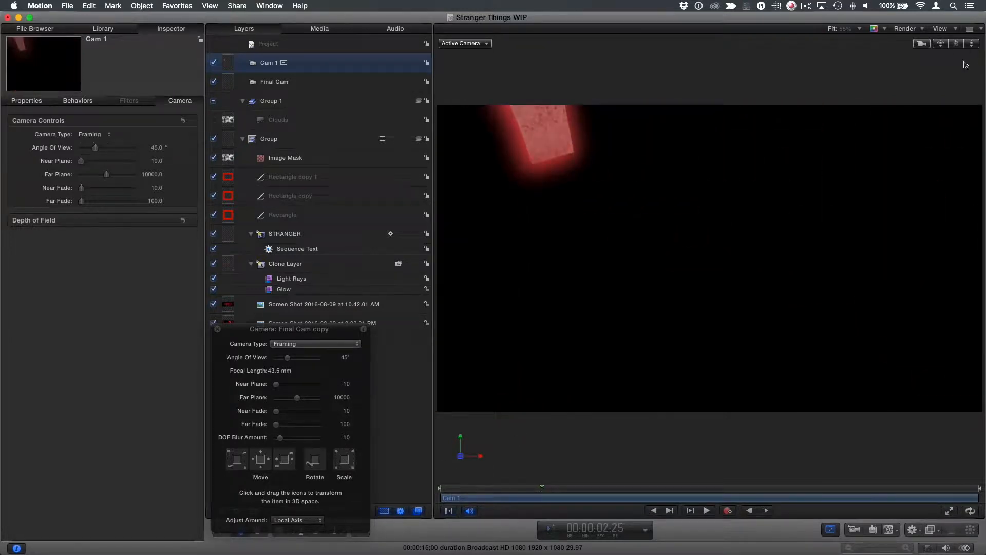
pyautogui.moveTo(943, 45); pyautogui.dragTo(633, 354)
# - With the playhead at 00:00:03:16, duplicate Cam 1 and rename the copy as Cam 2
pyautogui.moveTo(532, 490); pyautogui.dragTo(568, 493)
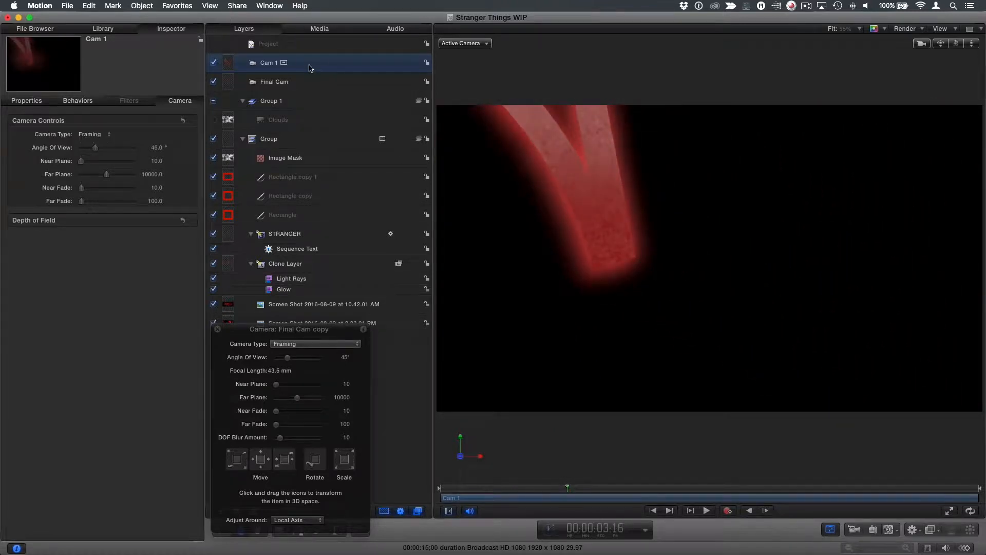
pyautogui.press('super+d')
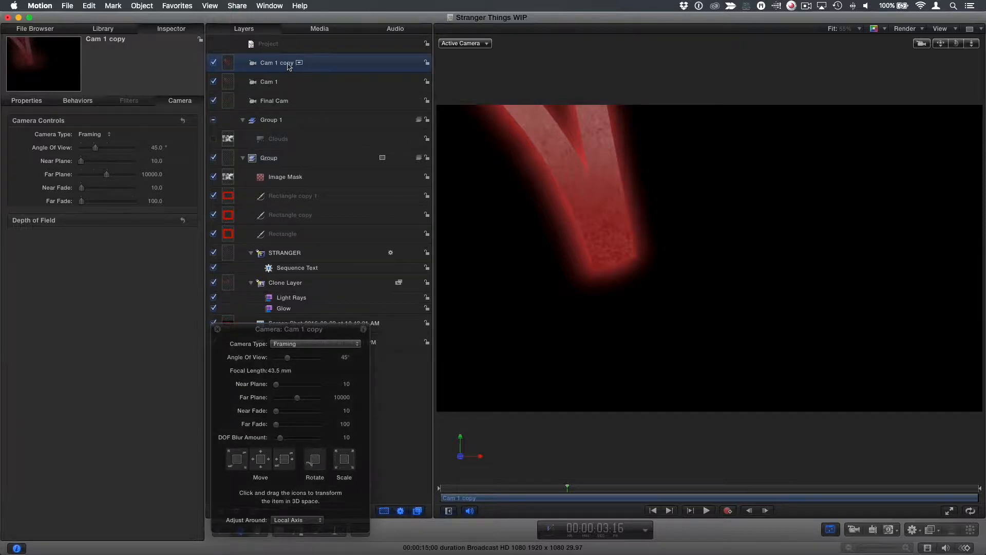
pyautogui.doubleClick(288, 64)
pyautogui.press('BackSpace')
pyautogui.press('BackSpace')
pyautogui.press('BackSpace')
pyautogui.press('BackSpace')
pyautogui.press('BackSpace')
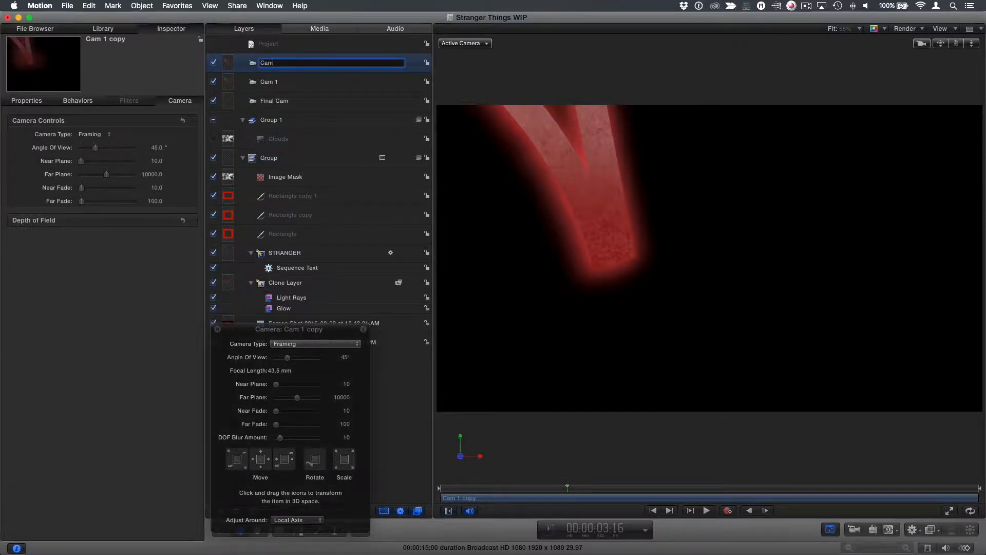
pyautogui.write('2')
pyautogui.press('Return')
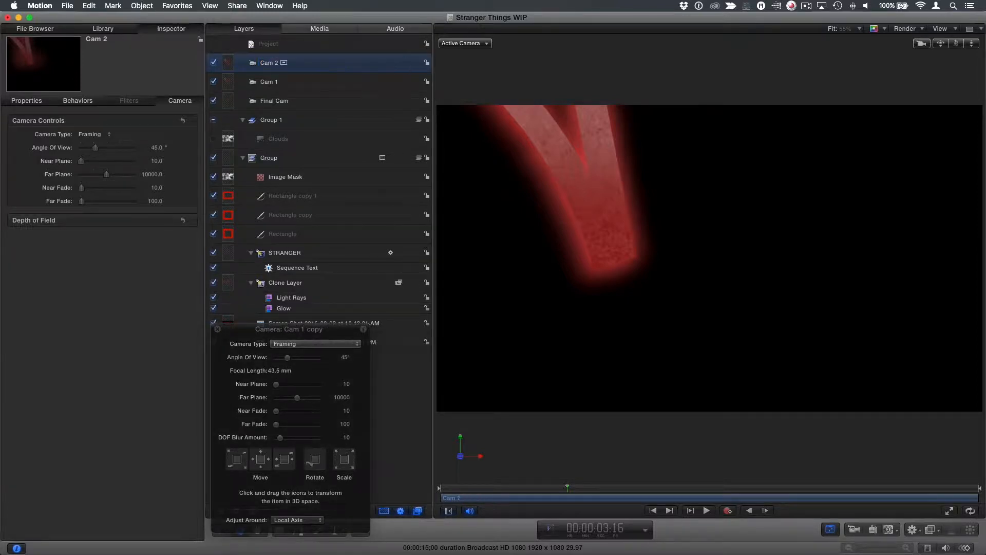
# - Trim Cam 2's start to 00:00:03:16 and reframe it as a close-up of the N and G outlines
pyautogui.press('i')
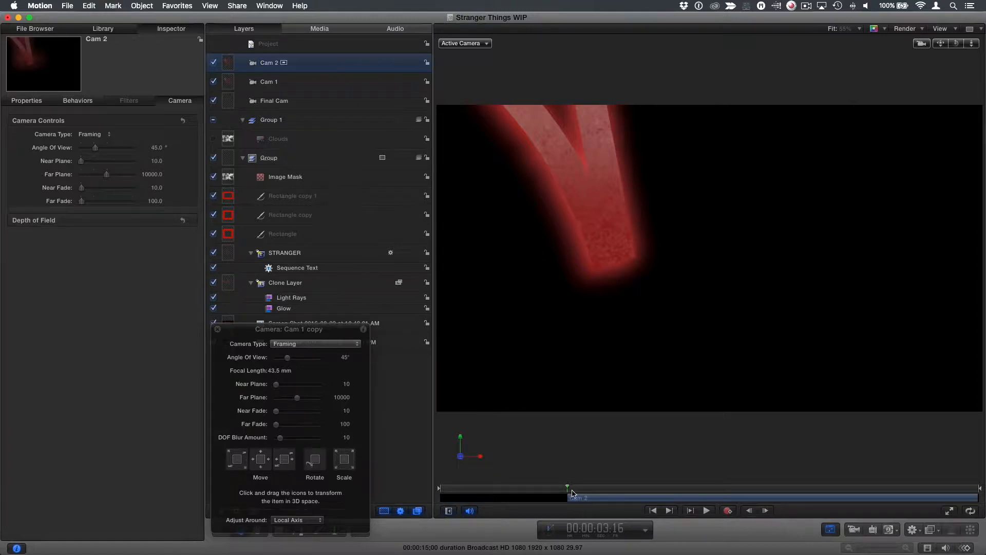
pyautogui.doubleClick(956, 45)
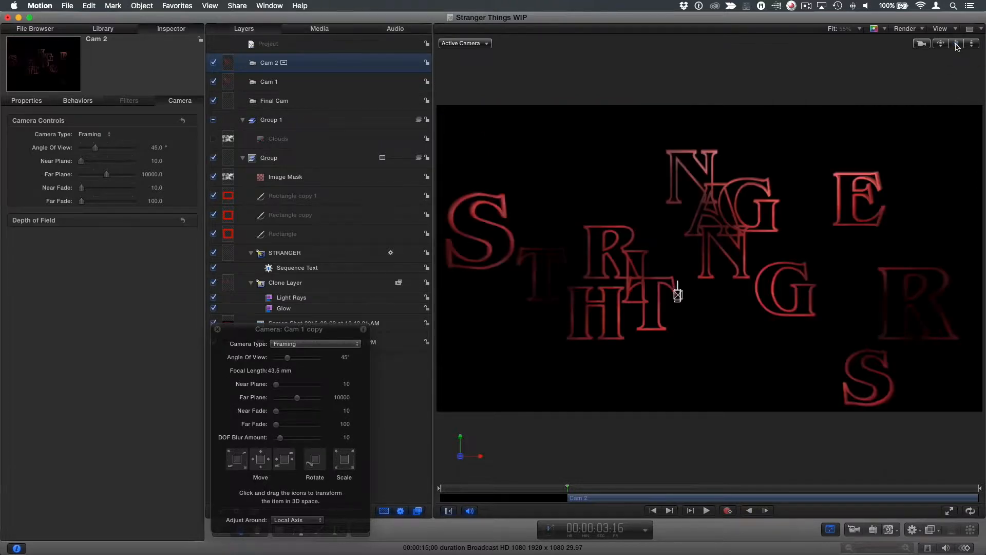
pyautogui.moveTo(971, 46); pyautogui.dragTo(970, 64)
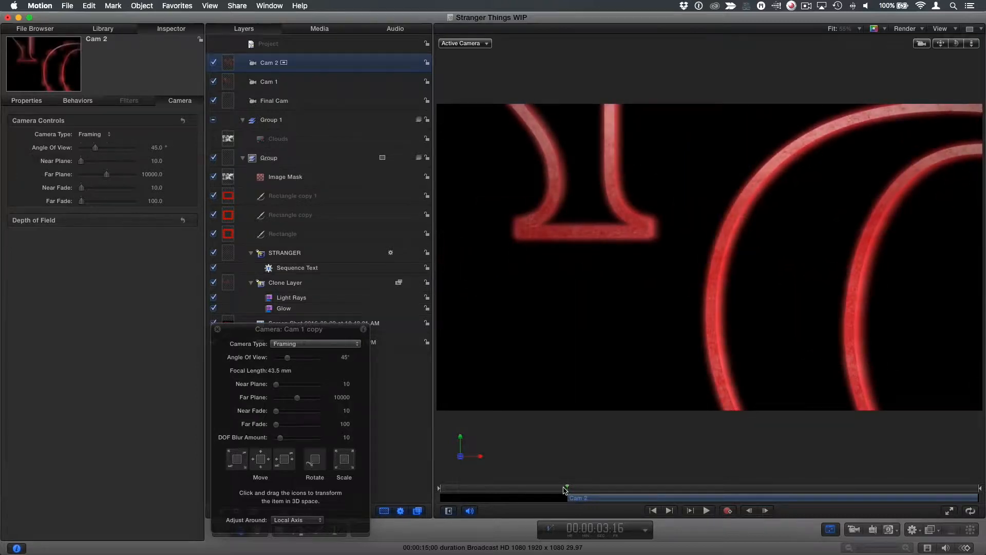
# - Move Final Cam above Cam 2 in the layer order, trim its start to 00:00:09:10, and preview the ending
pyautogui.moveTo(565, 488)
pyautogui.mouseDown()
pyautogui.moveTo(476, 489)
pyautogui.moveTo(777, 501)
pyautogui.mouseUp()
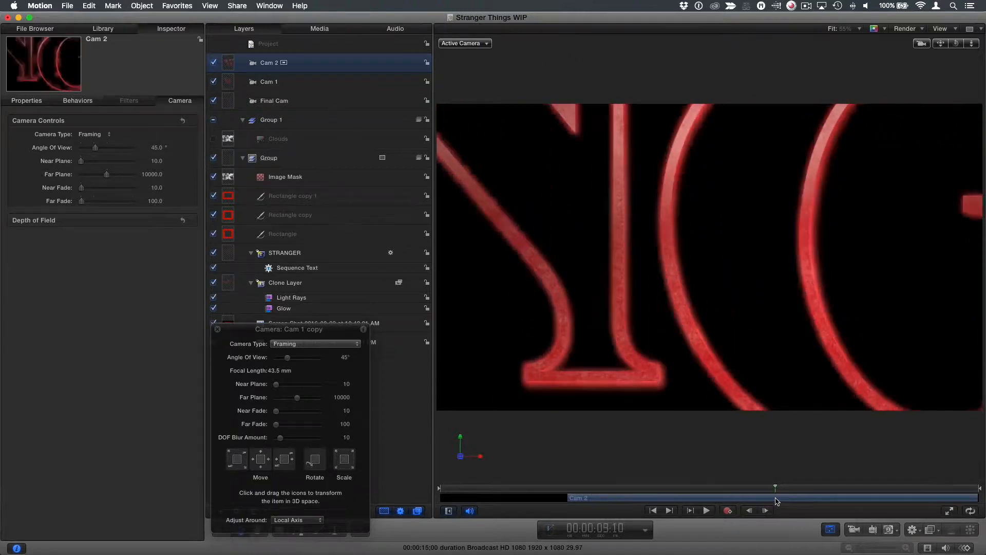
pyautogui.click(312, 105)
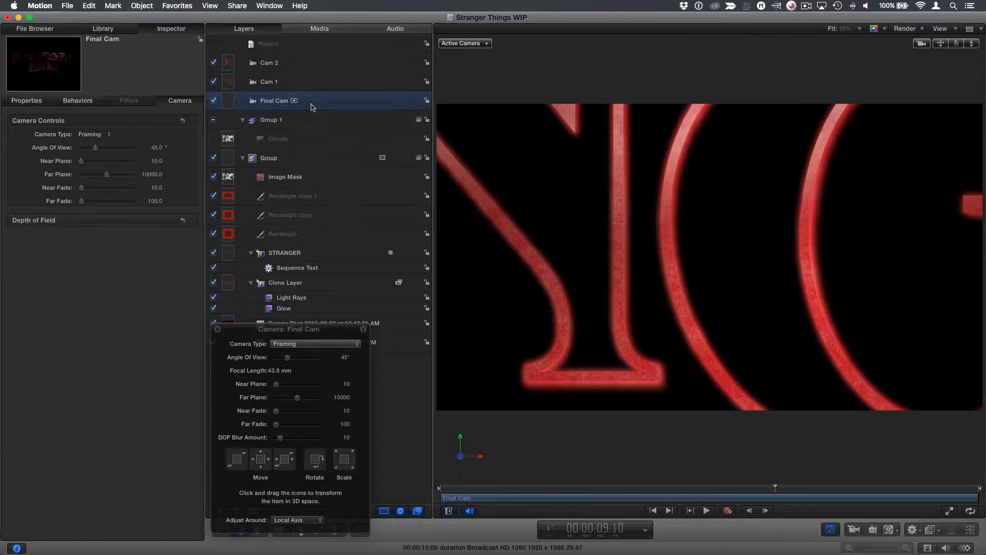
pyautogui.moveTo(311, 103); pyautogui.dragTo(311, 62)
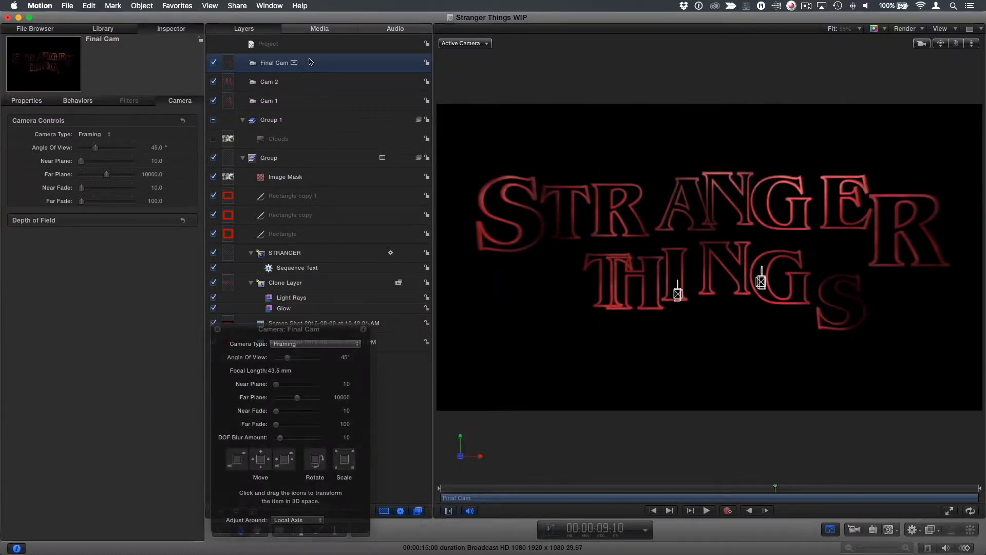
pyautogui.press('i')
pyautogui.moveTo(781, 489); pyautogui.dragTo(963, 487)
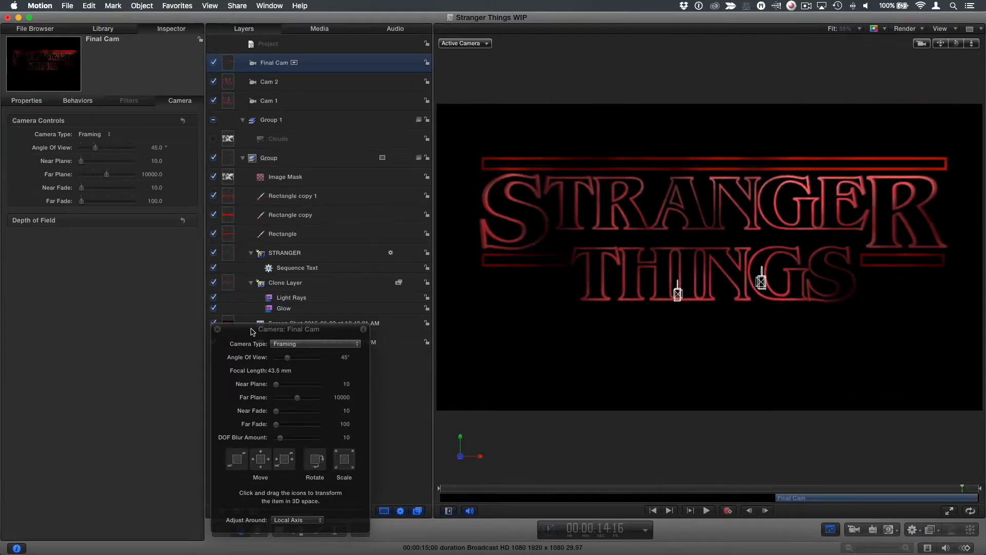
# - Set the speed of the STRANGER text's Sequence Text behavior to Custom
pyautogui.moveTo(252, 332); pyautogui.dragTo(89, 300)
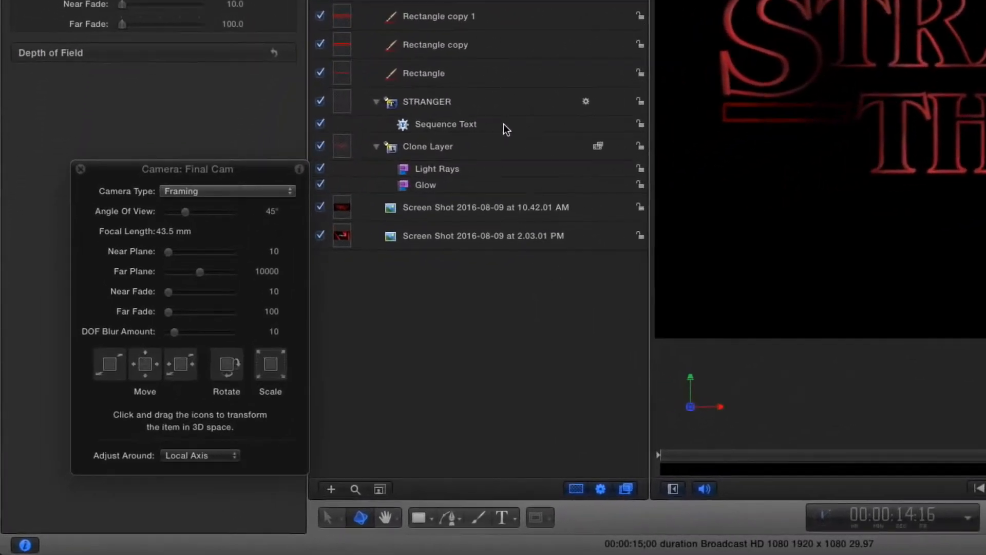
pyautogui.click(503, 124)
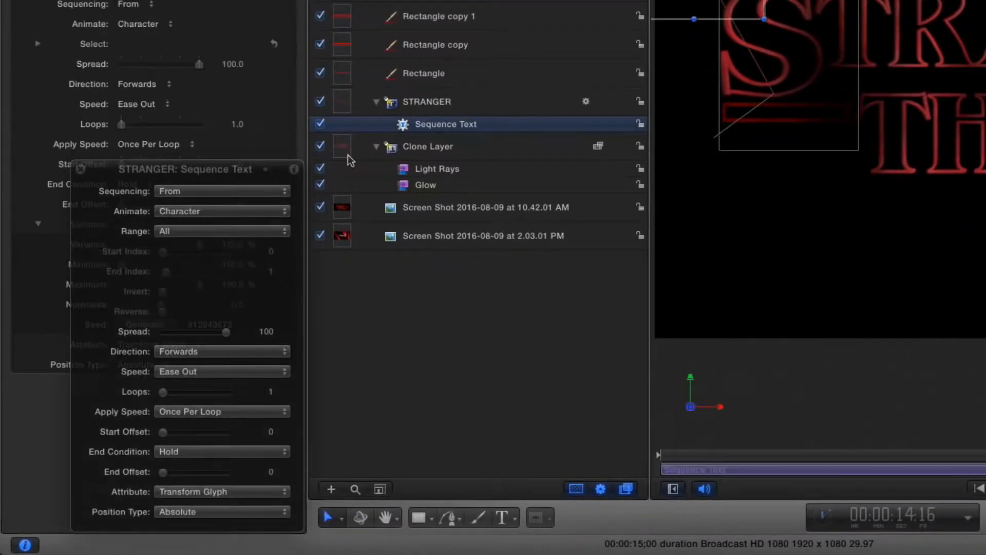
pyautogui.moveTo(253, 170); pyautogui.dragTo(305, 56)
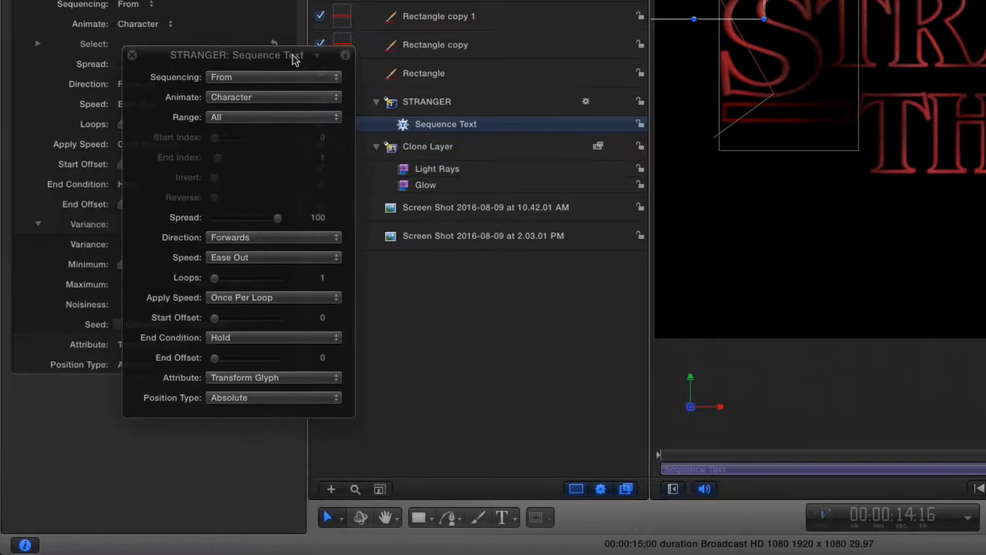
pyautogui.click(279, 263)
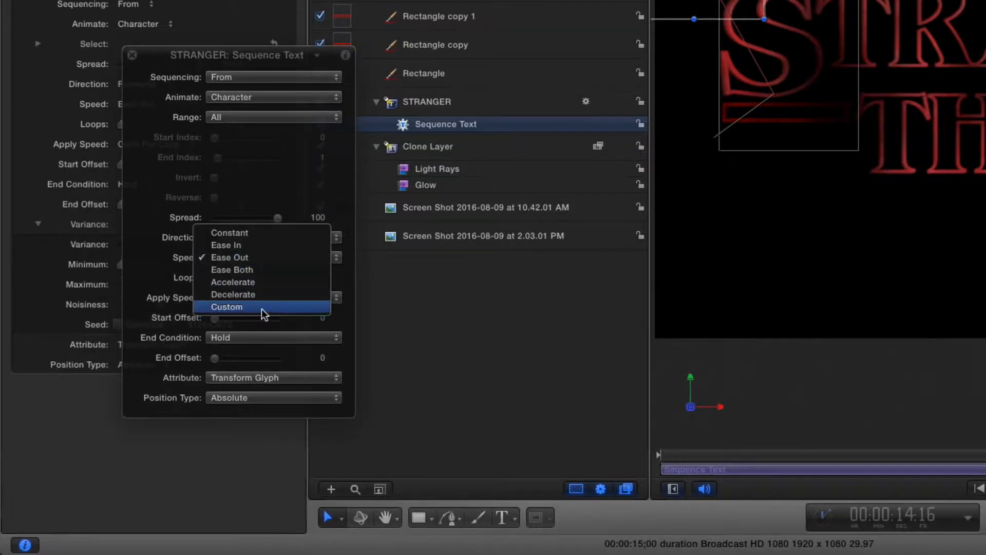
pyautogui.click(263, 307)
# - Keyframe the Sequence Text custom speed at 100% at 00:00:14:29 and 0% at the project start, then scrub the animation
pyautogui.moveTo(169, 56); pyautogui.dragTo(453, 247)
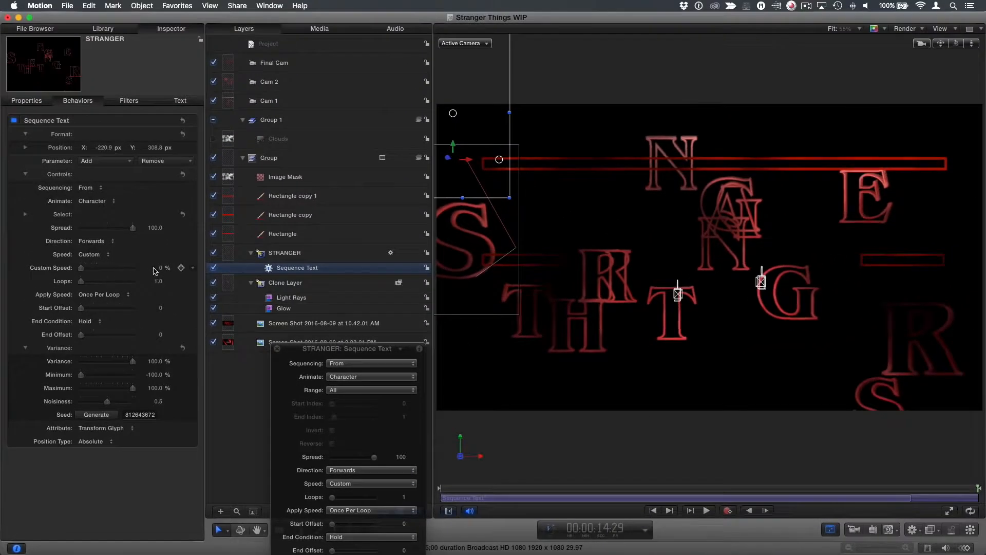
pyautogui.moveTo(119, 271); pyautogui.dragTo(180, 272)
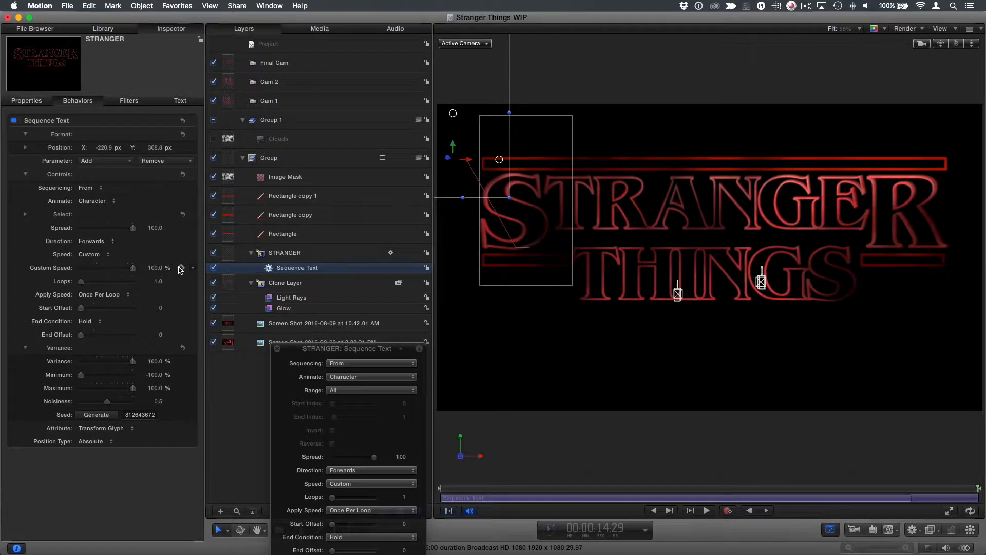
pyautogui.moveTo(465, 488); pyautogui.dragTo(422, 490)
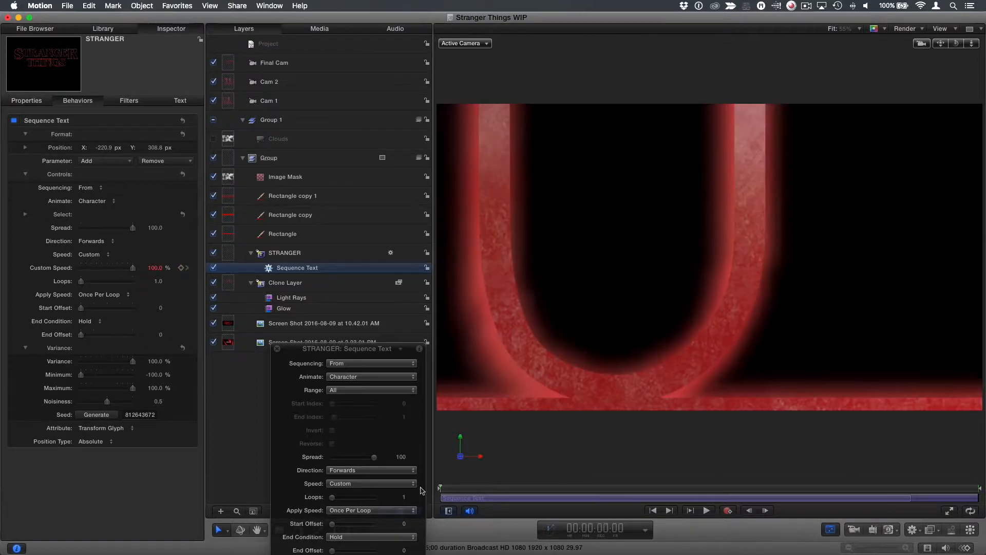
pyautogui.moveTo(100, 271); pyautogui.dragTo(71, 271)
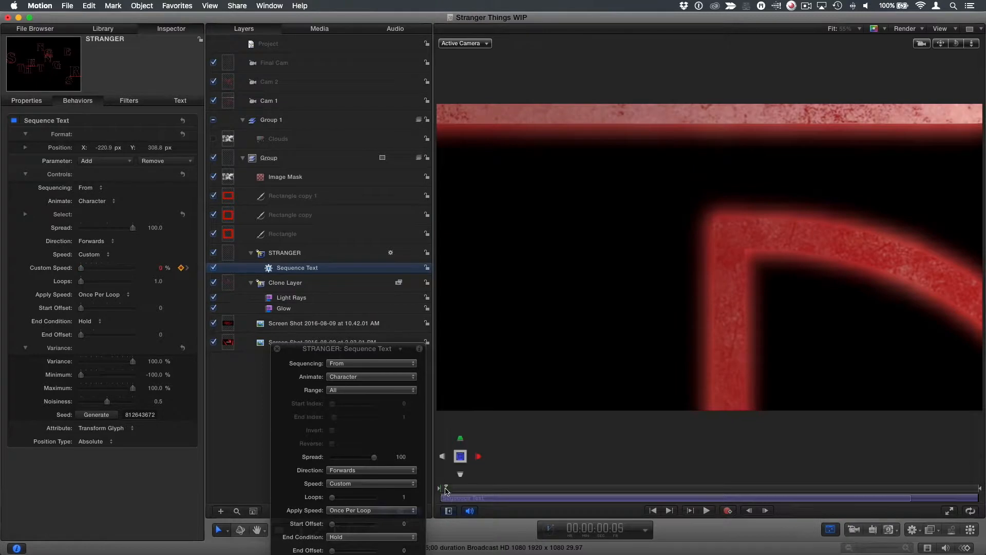
pyautogui.moveTo(446, 490); pyautogui.dragTo(667, 488)
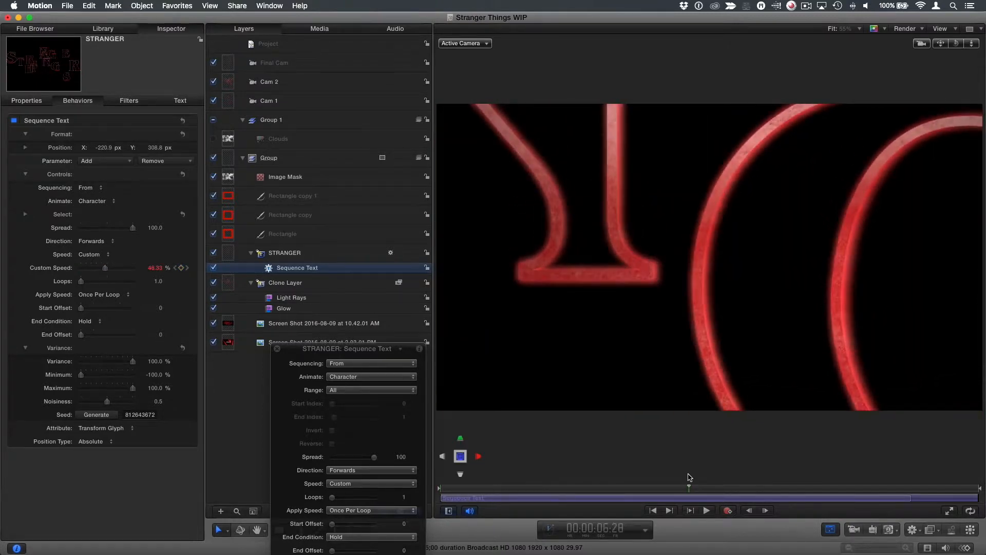
# - Add a keyframe to the Sequence Text custom speed curve at 00:00:03:16 and lower its value to 10.85
pyautogui.press('super+8')
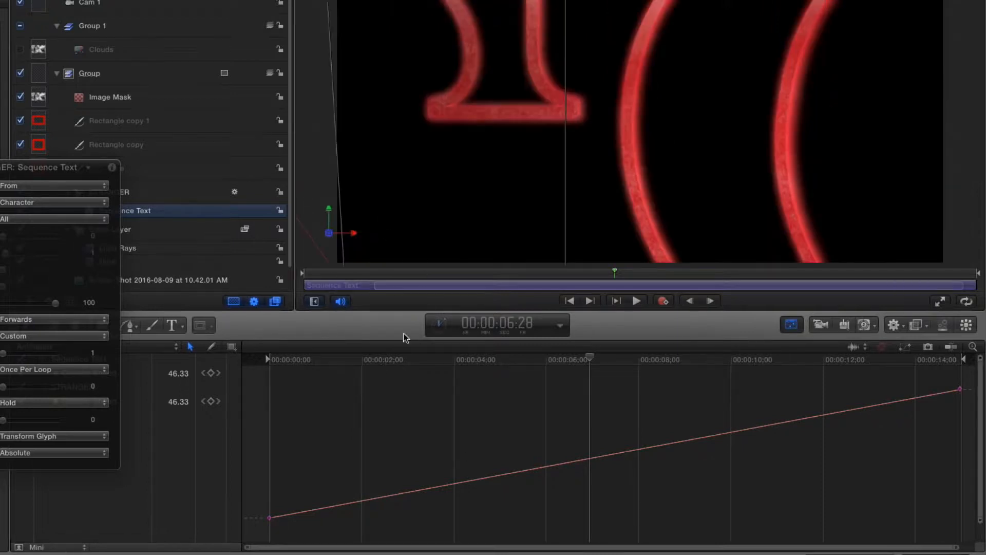
pyautogui.moveTo(314, 277); pyautogui.dragTo(463, 286)
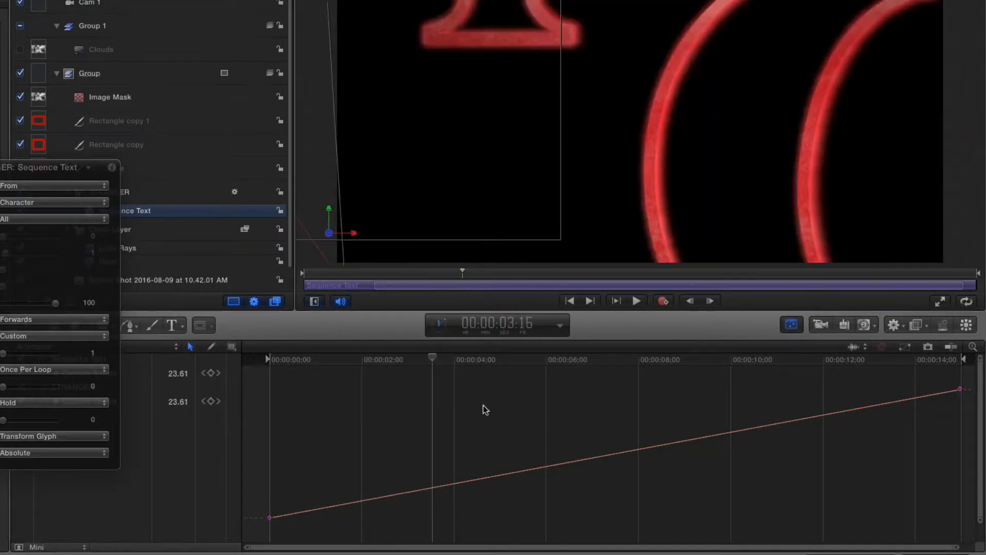
pyautogui.click(433, 486)
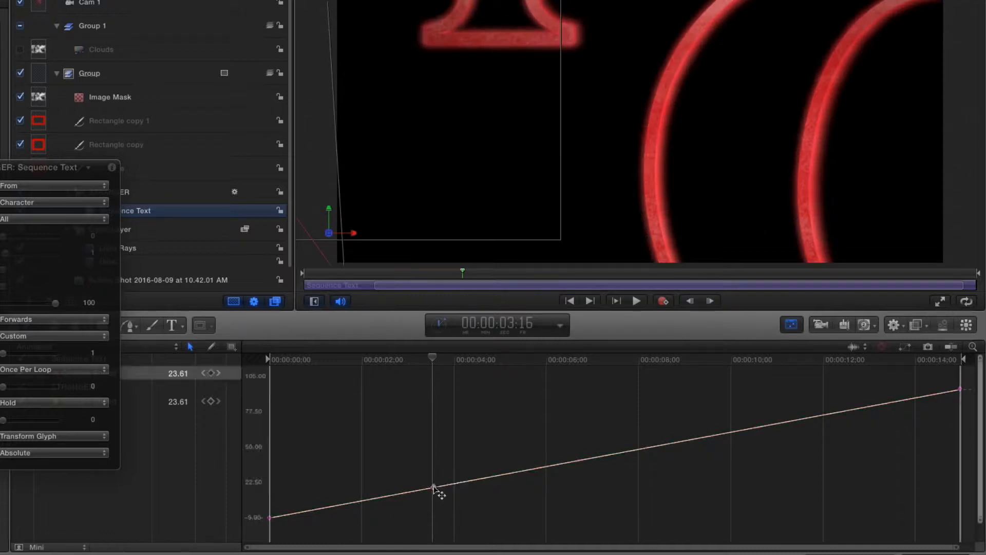
pyautogui.moveTo(434, 488); pyautogui.dragTo(432, 504)
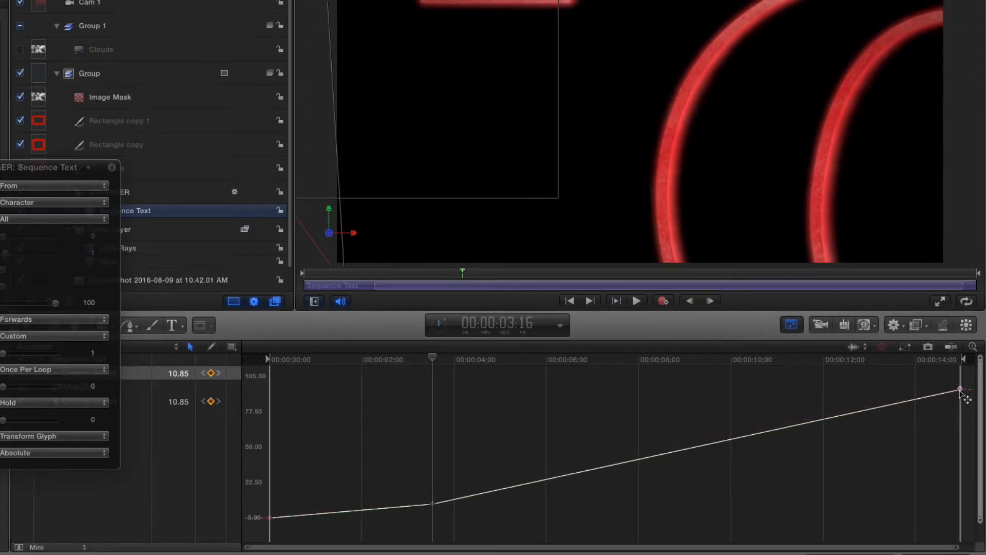
# - Ease the custom speed curve into its last keyframe with a nearly flat Bezier handle, then scrub to the end at 00:00:14:29
pyautogui.moveTo(960, 389); pyautogui.dragTo(892, 391)
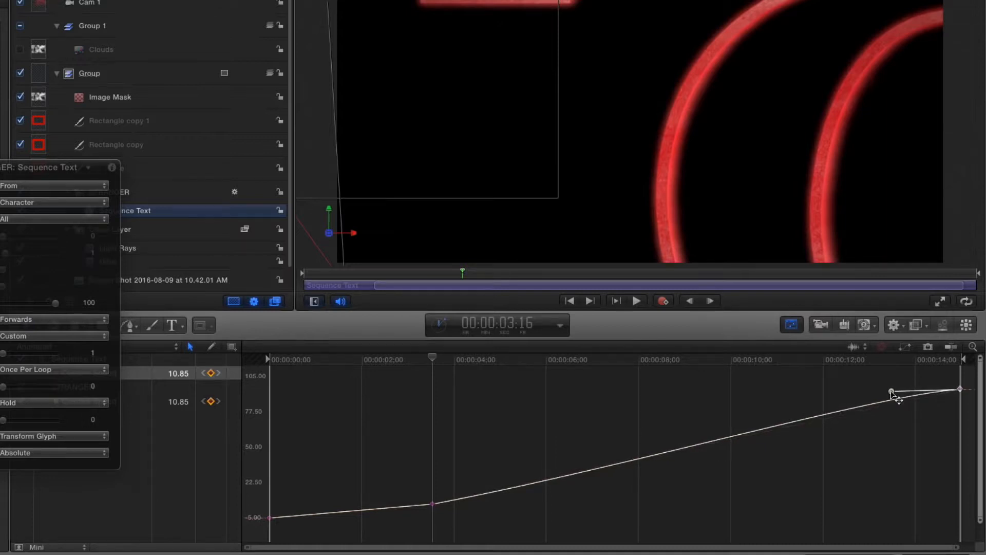
pyautogui.moveTo(339, 359); pyautogui.dragTo(583, 359)
pyautogui.moveTo(637, 374); pyautogui.dragTo(963, 363)
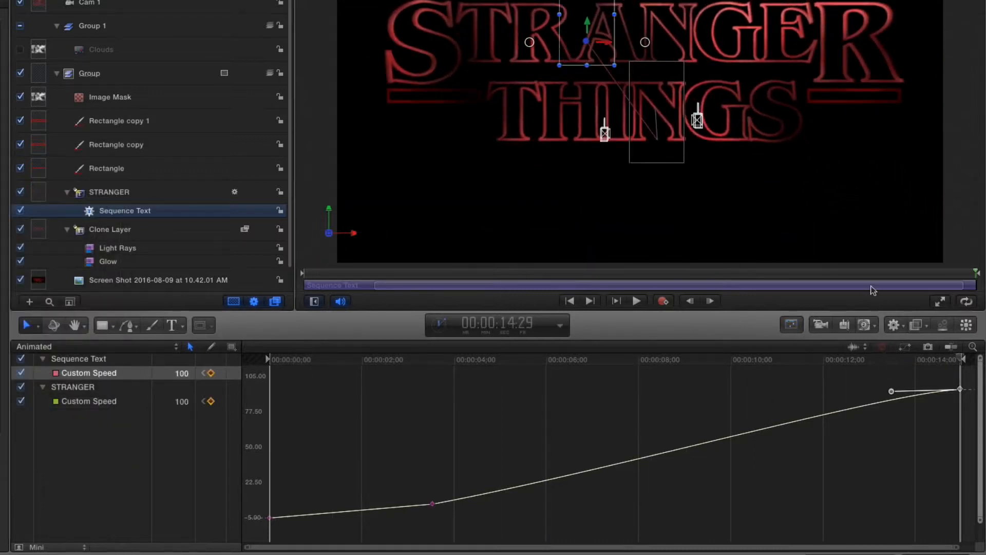
# - Turn on keyframe recording at 00:00:13:17 and select the G of THINGS with the Transform Glyph tool
pyautogui.moveTo(880, 274); pyautogui.dragTo(913, 280)
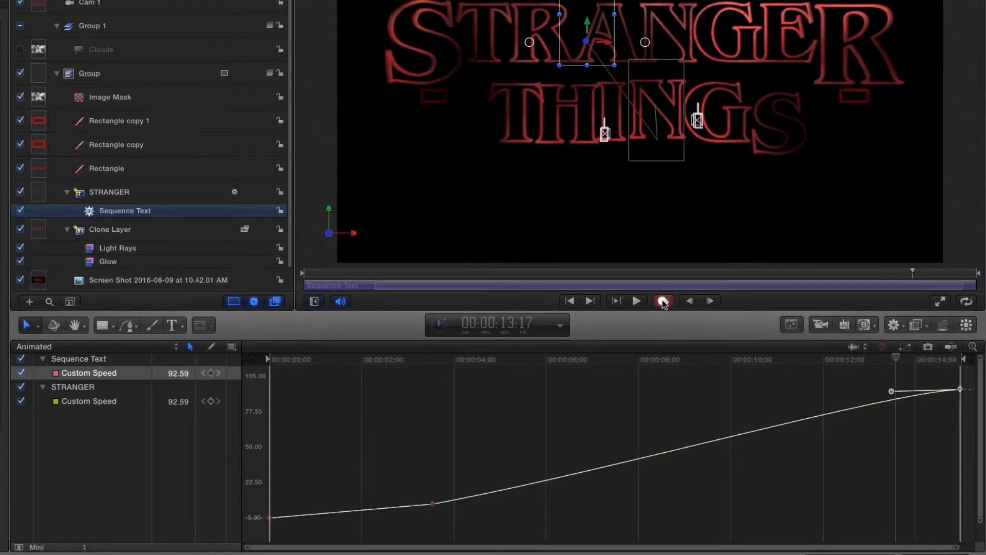
pyautogui.click(137, 193)
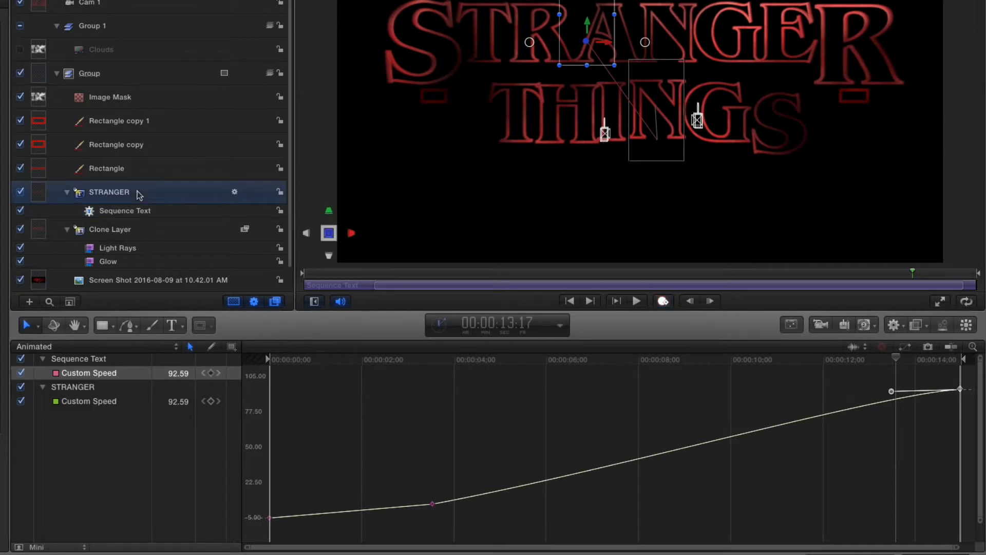
pyautogui.click(53, 325)
pyautogui.click(37, 327)
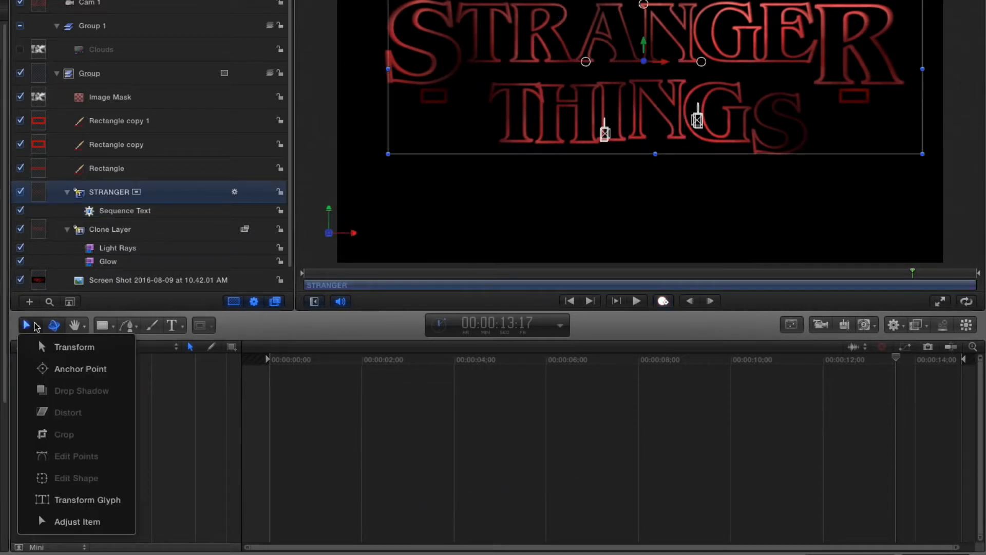
pyautogui.click(74, 500)
pyautogui.click(732, 140)
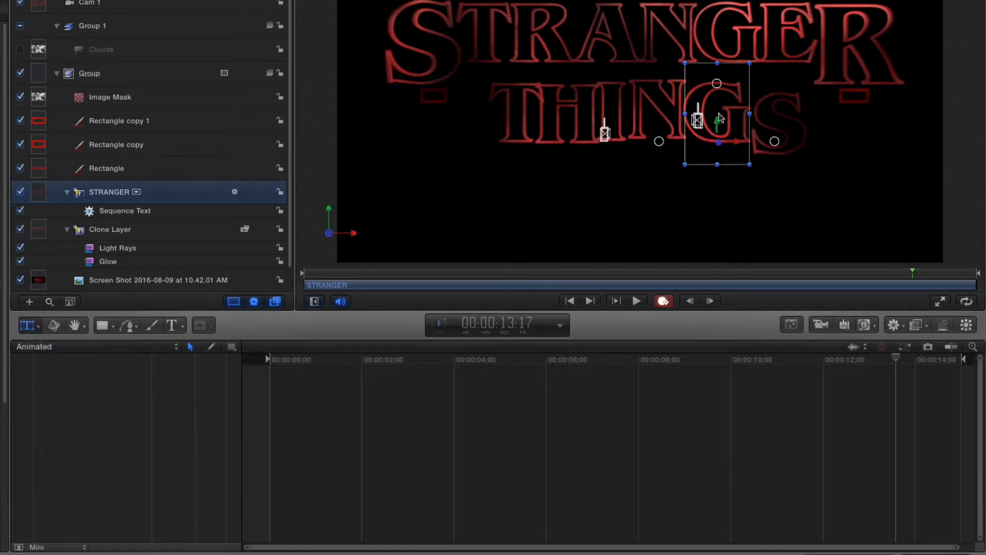
# - Keyframe the G's vertical offset at about -140 at 00:00:13:17 and about -7 at 00:00:14:29, bringing it back in line with THINGS
pyautogui.moveTo(718, 124); pyautogui.dragTo(718, 177)
pyautogui.moveTo(913, 273); pyautogui.dragTo(979, 280)
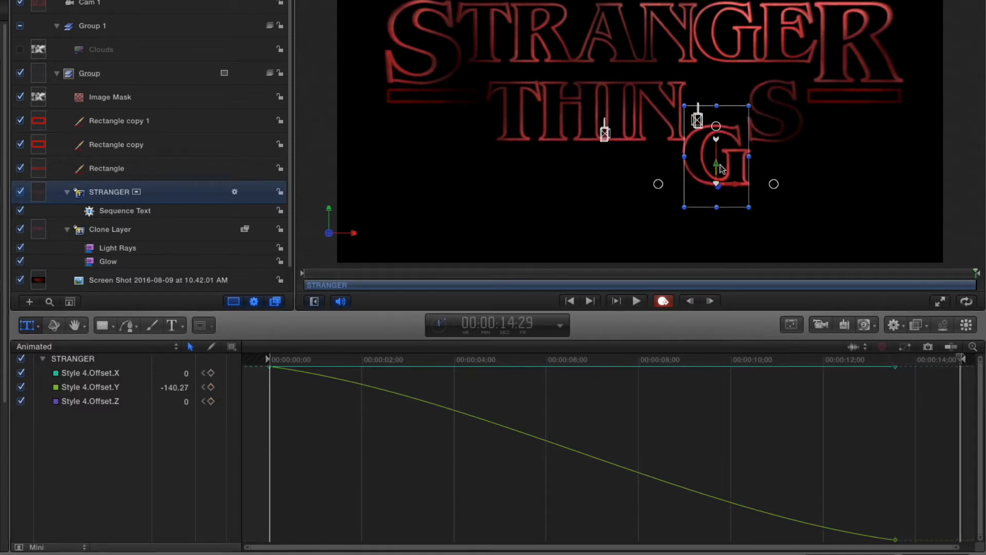
pyautogui.moveTo(717, 167); pyautogui.dragTo(718, 124)
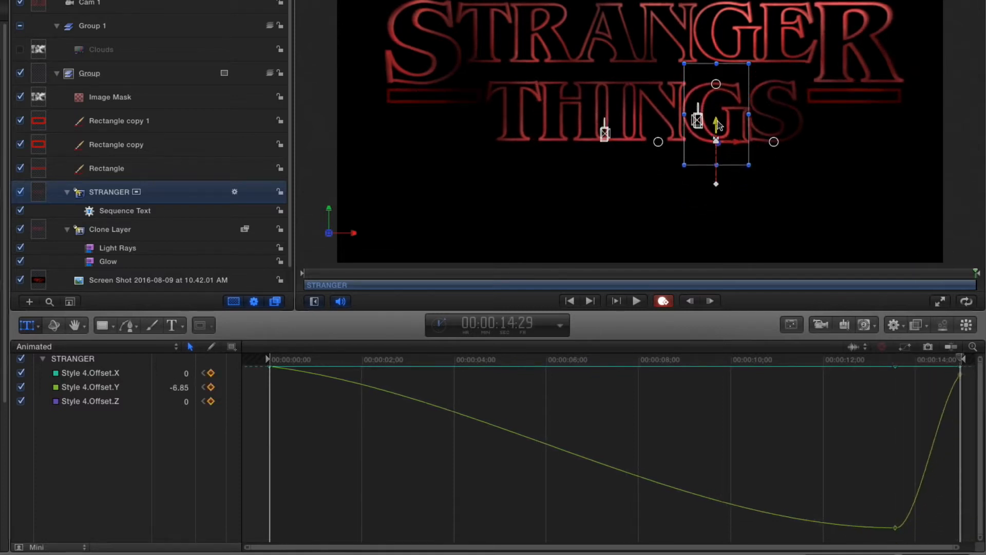